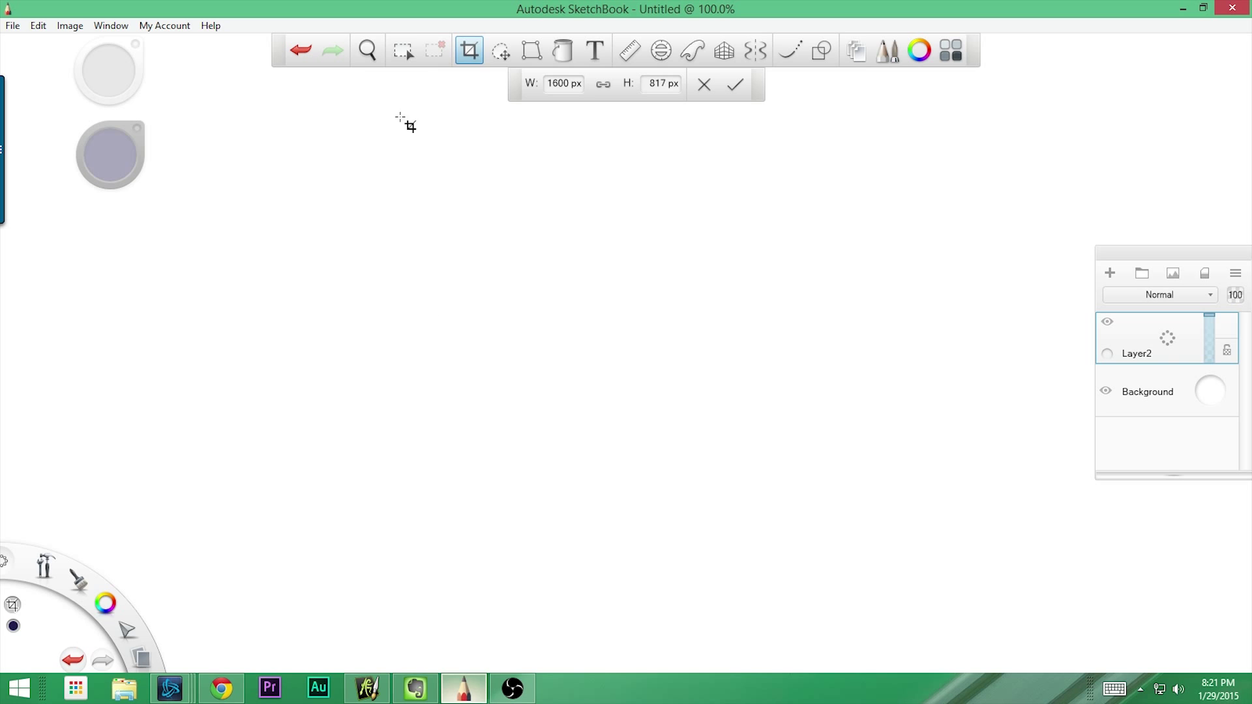
- Select a rectangle near the canvas centre and fill it with dark navy
left_click(402, 51)
left_click_drag(348, 448, 769, 515)
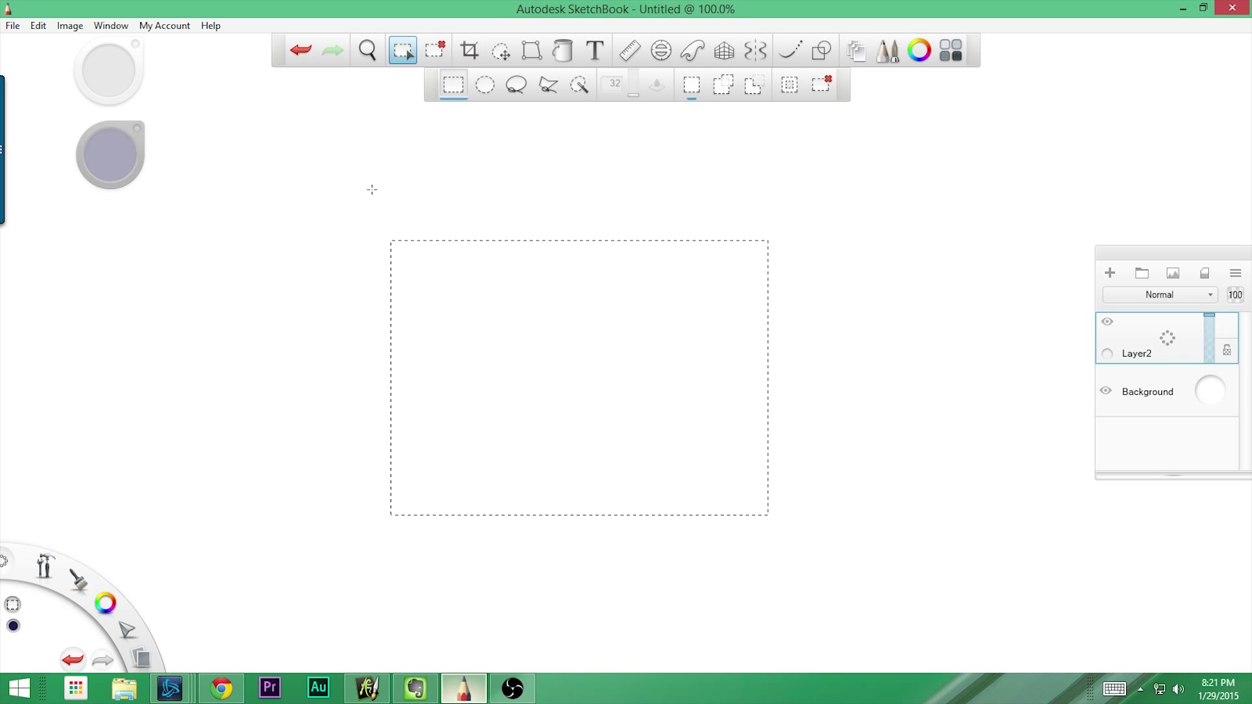
left_click(562, 50)
left_click(519, 383)
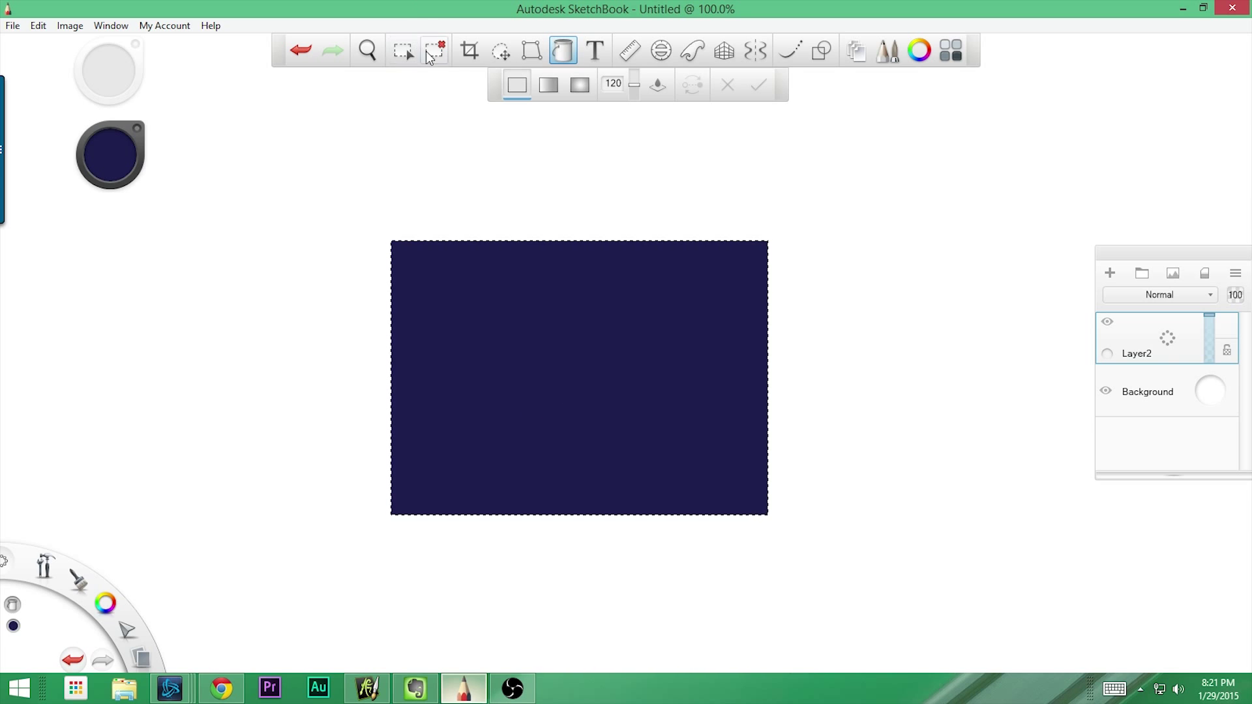
- Clear the selection, then try a canvas crop and undo it to keep the original size
left_click(462, 54)
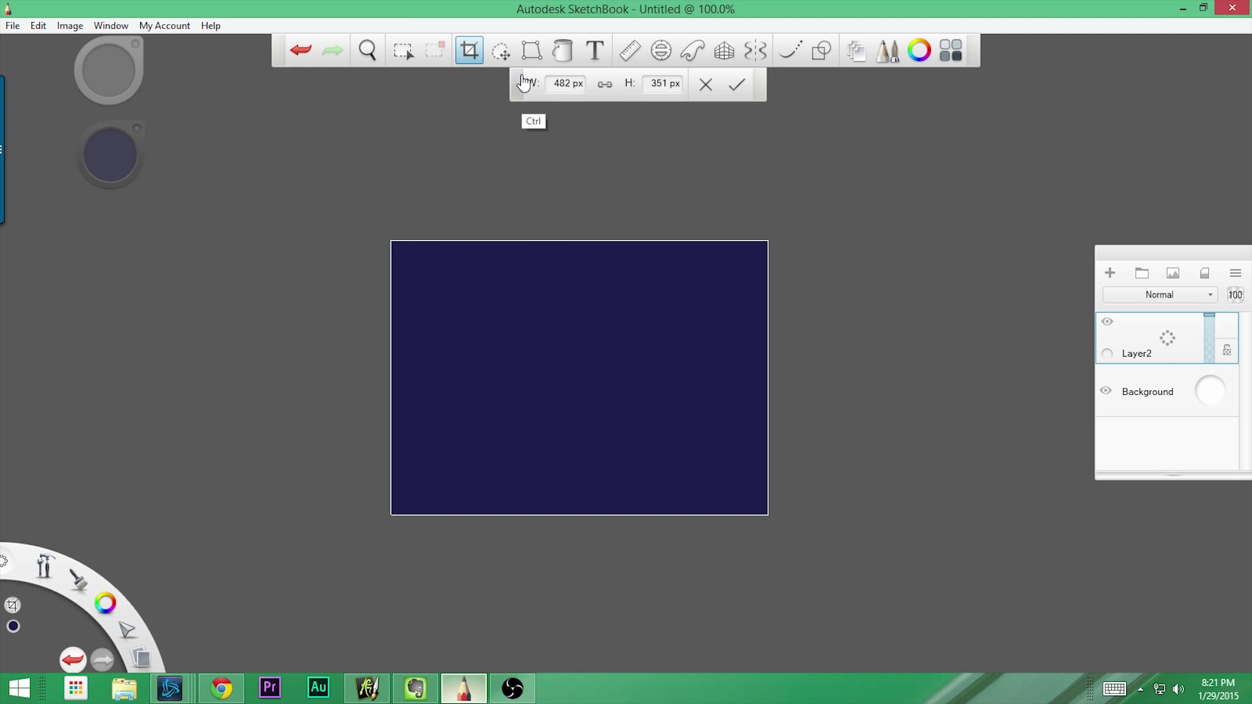
key("ctrl+z")
key("ctrl+d")
left_click(469, 52)
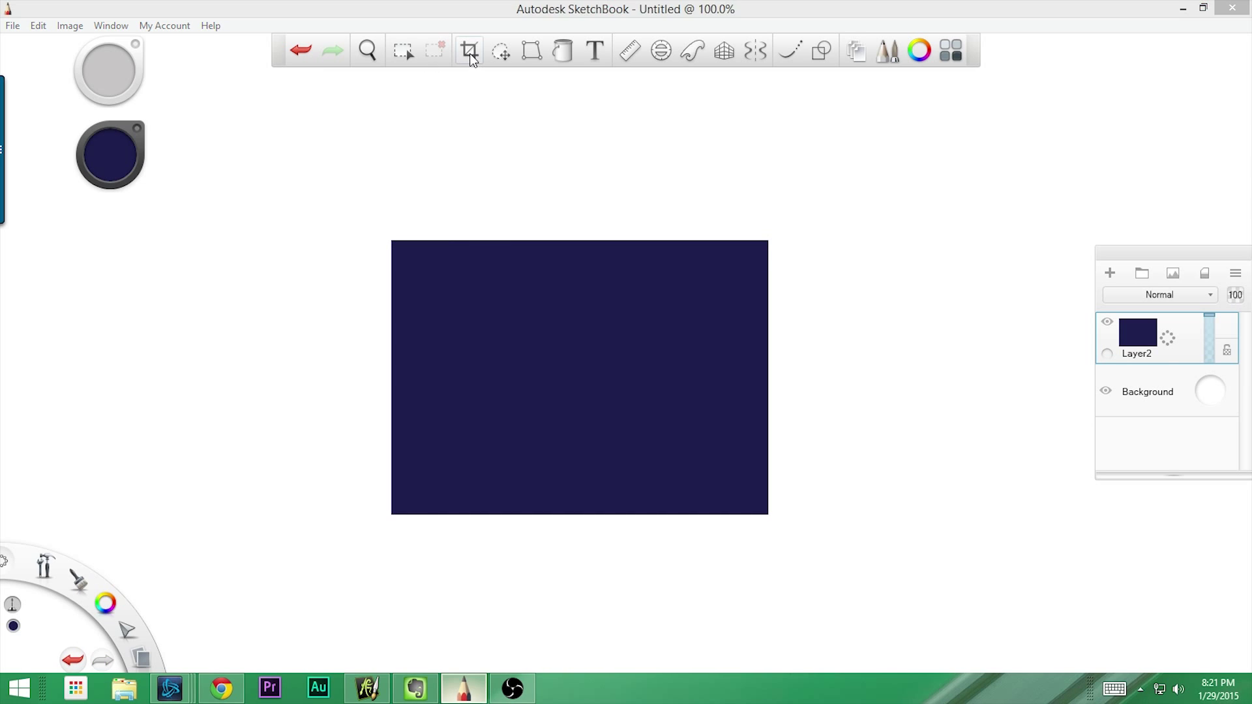
left_click_drag(437, 272, 922, 432)
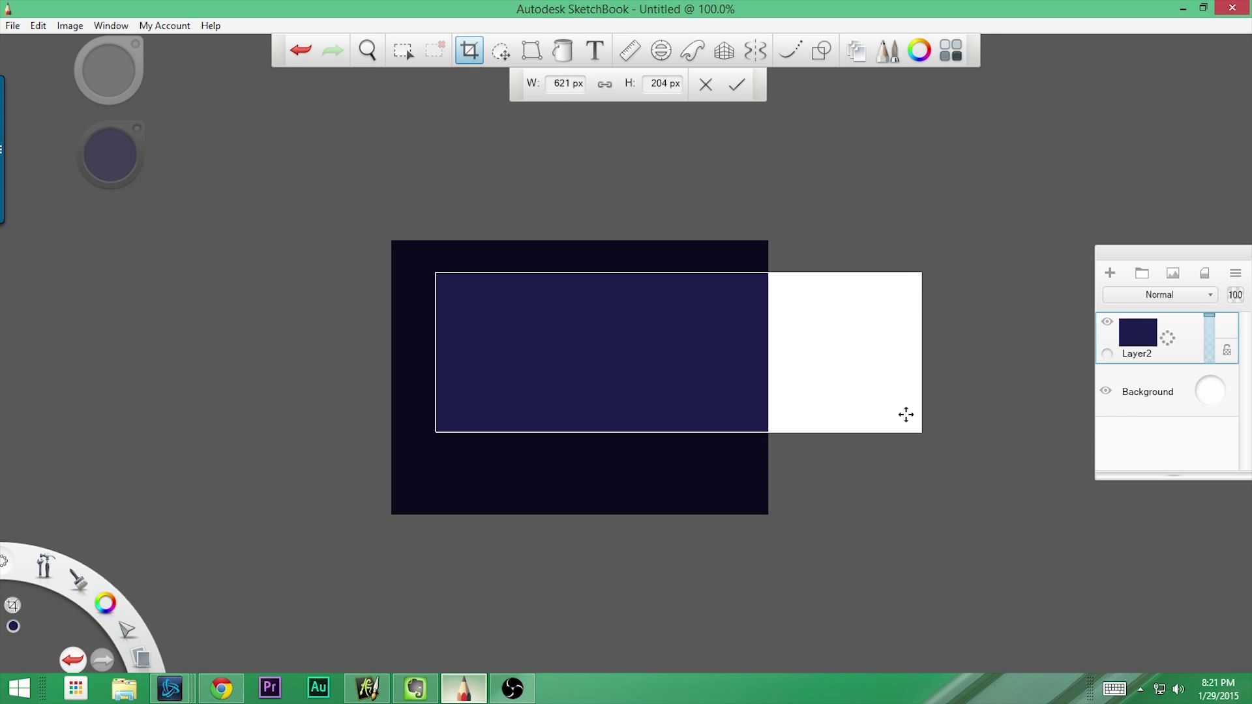
key("Return")
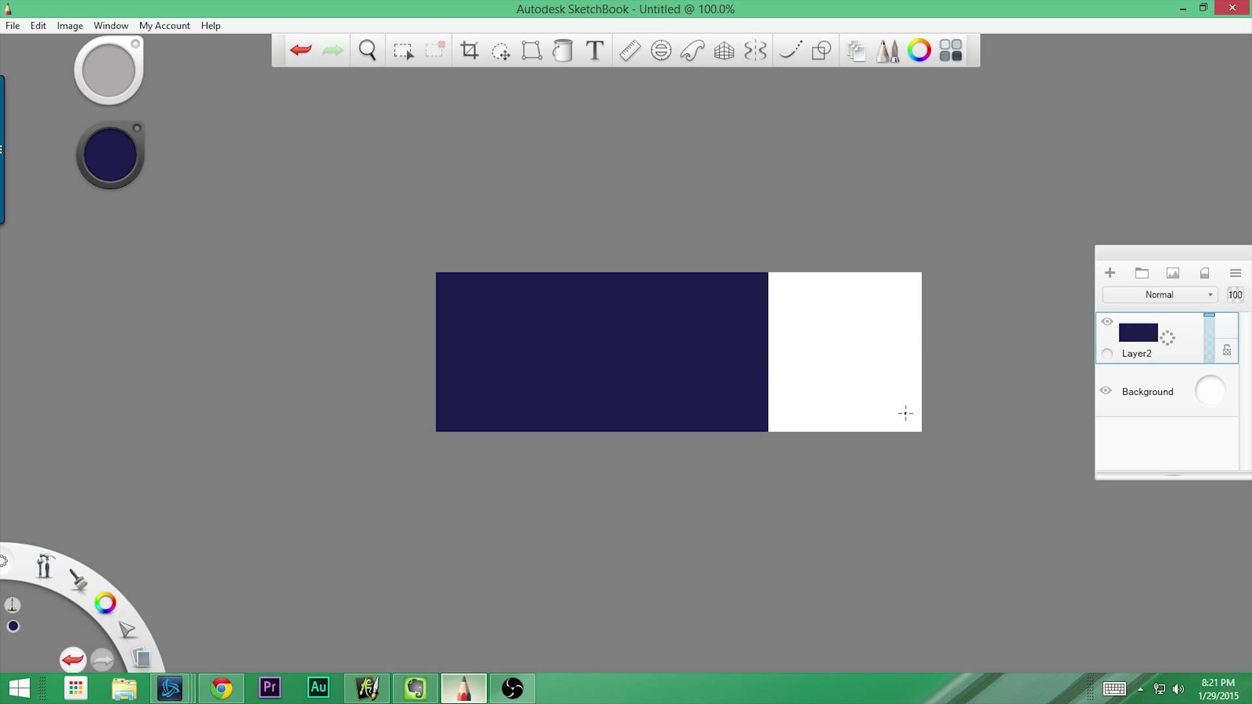
key("ctrl+z")
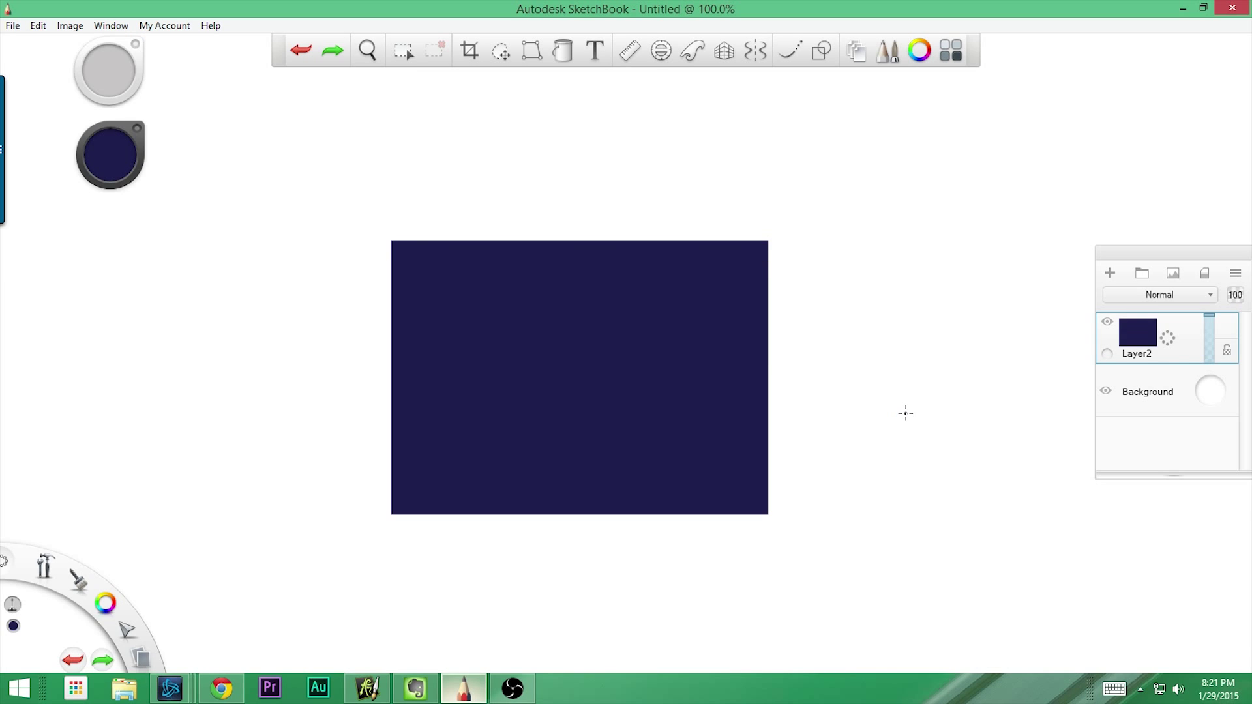
left_click(13, 28)
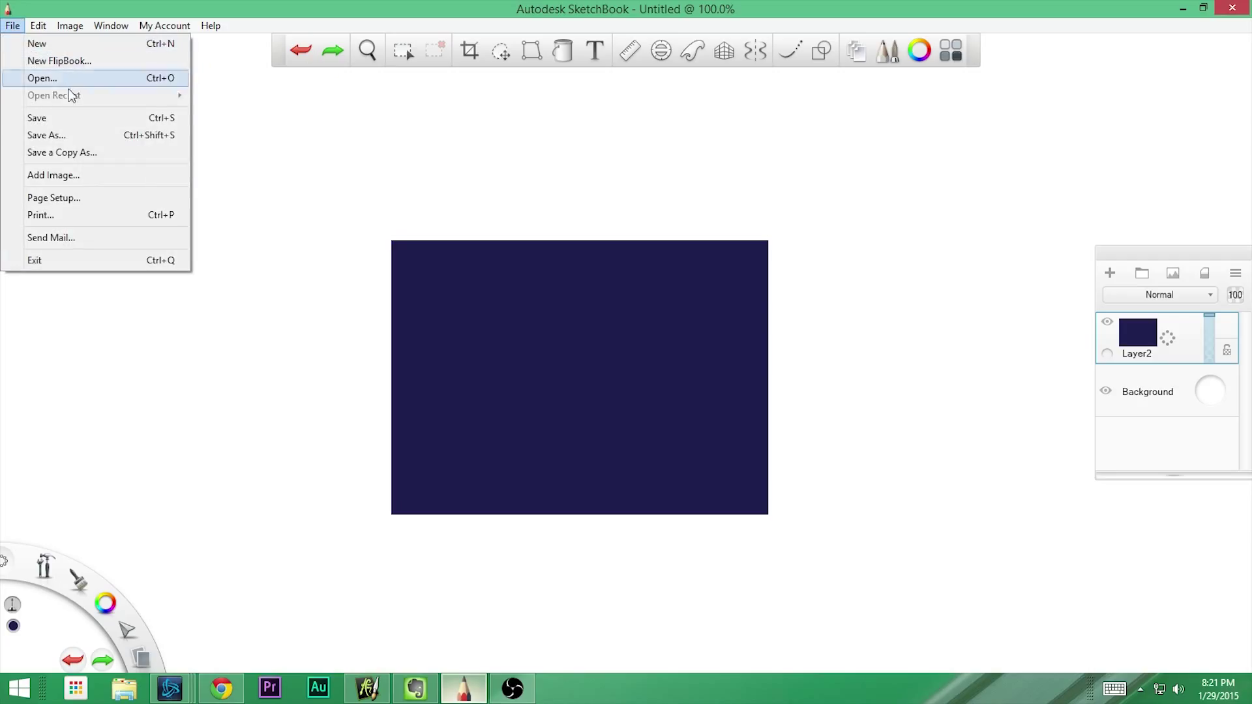
- Add the image 'untitled (19 of 21)' as Layer3, scaled down to 57%
left_click(84, 173)
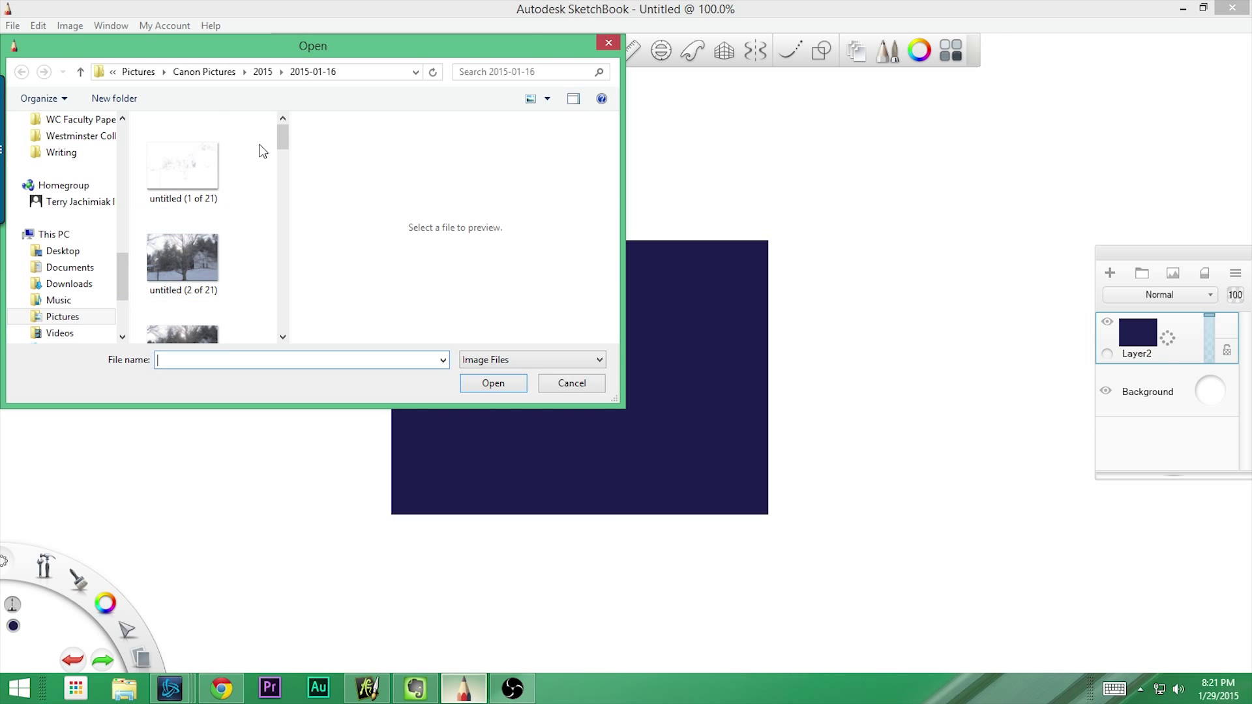
left_click_drag(285, 137, 282, 316)
double_click(196, 176)
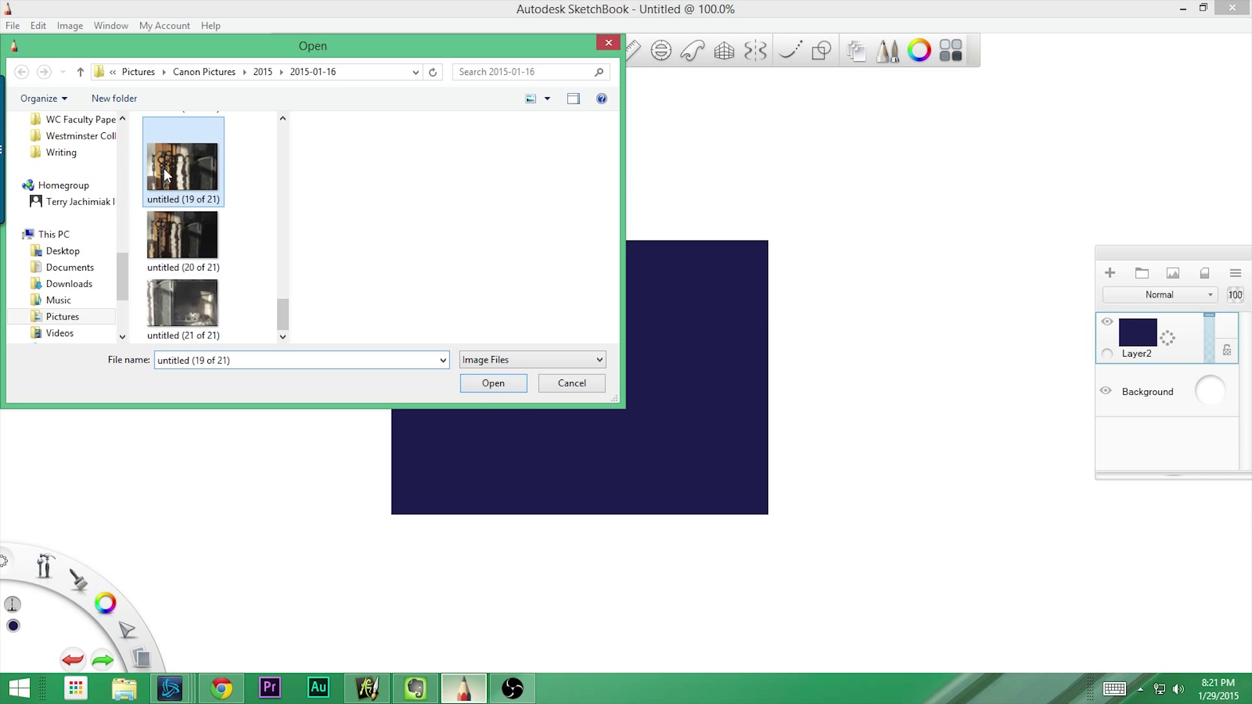
left_click_drag(583, 314, 515, 626)
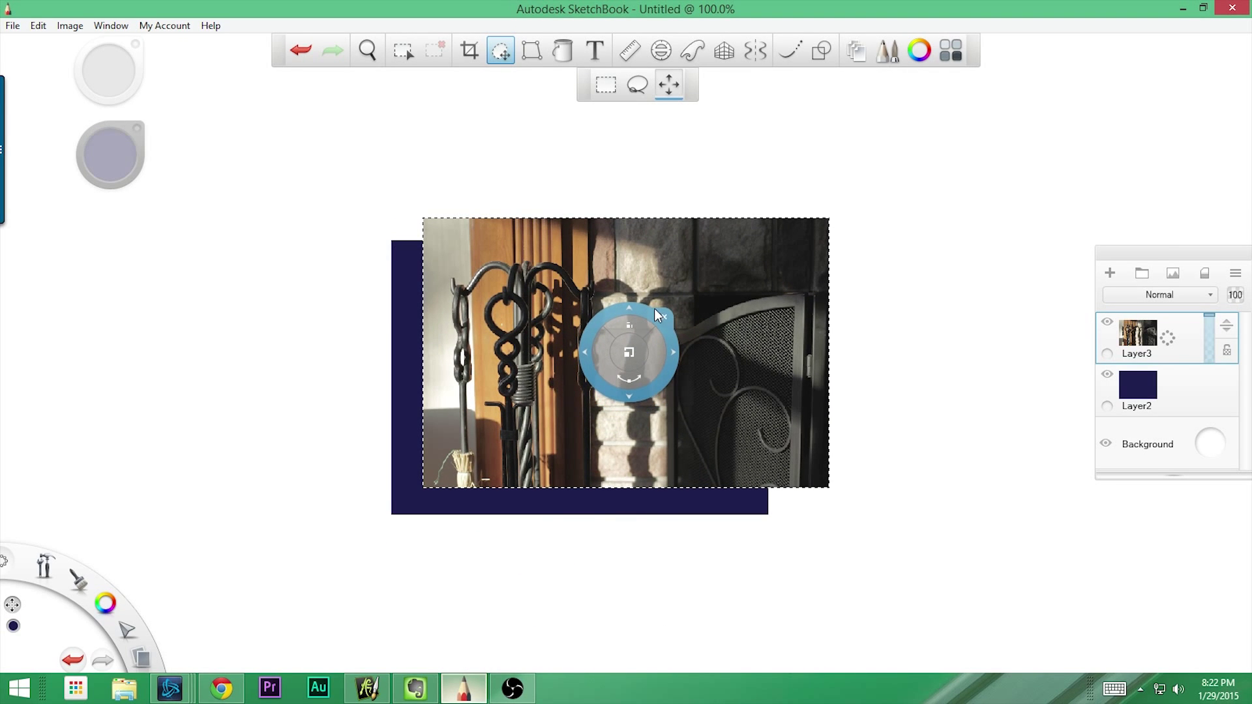
left_click(663, 316)
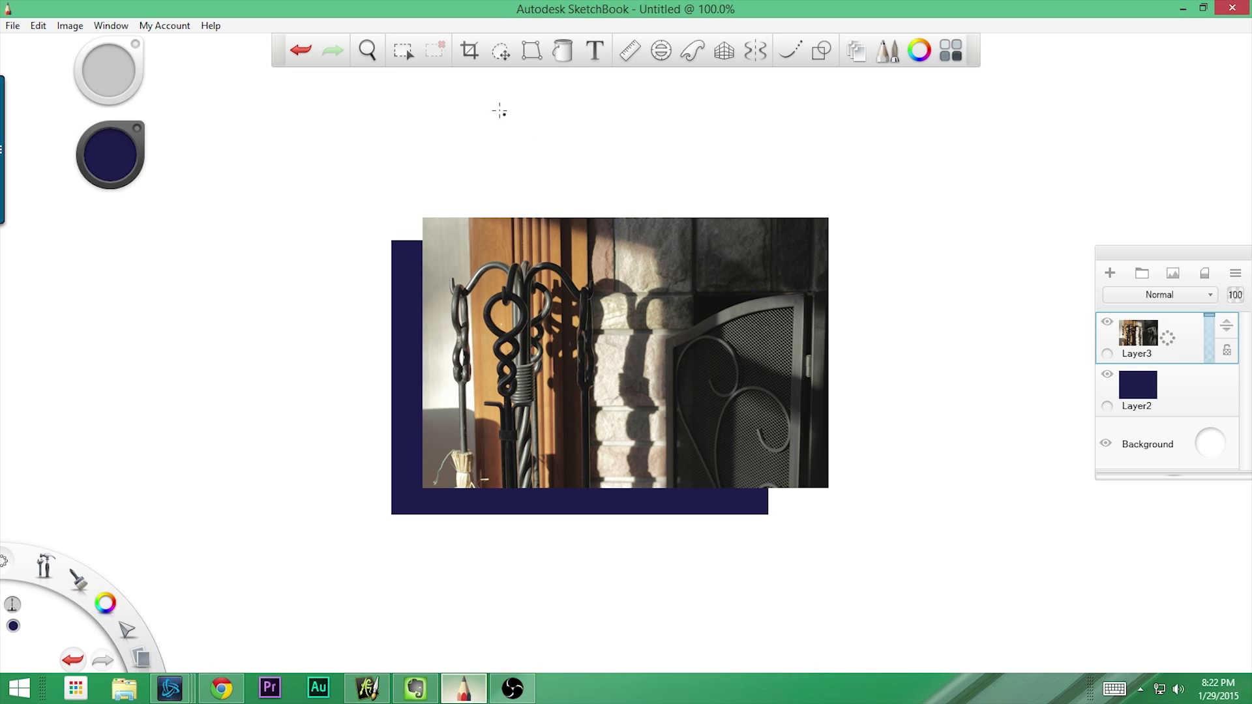
left_click(470, 51)
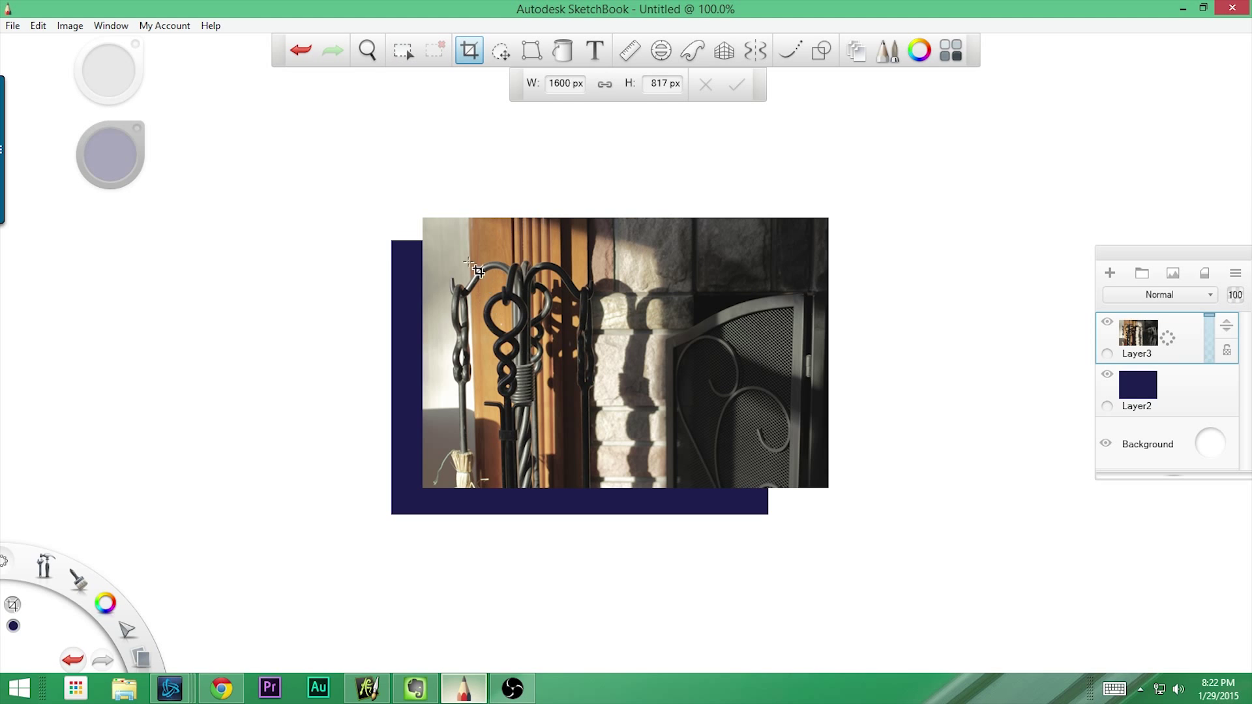
left_click_drag(409, 204, 618, 496)
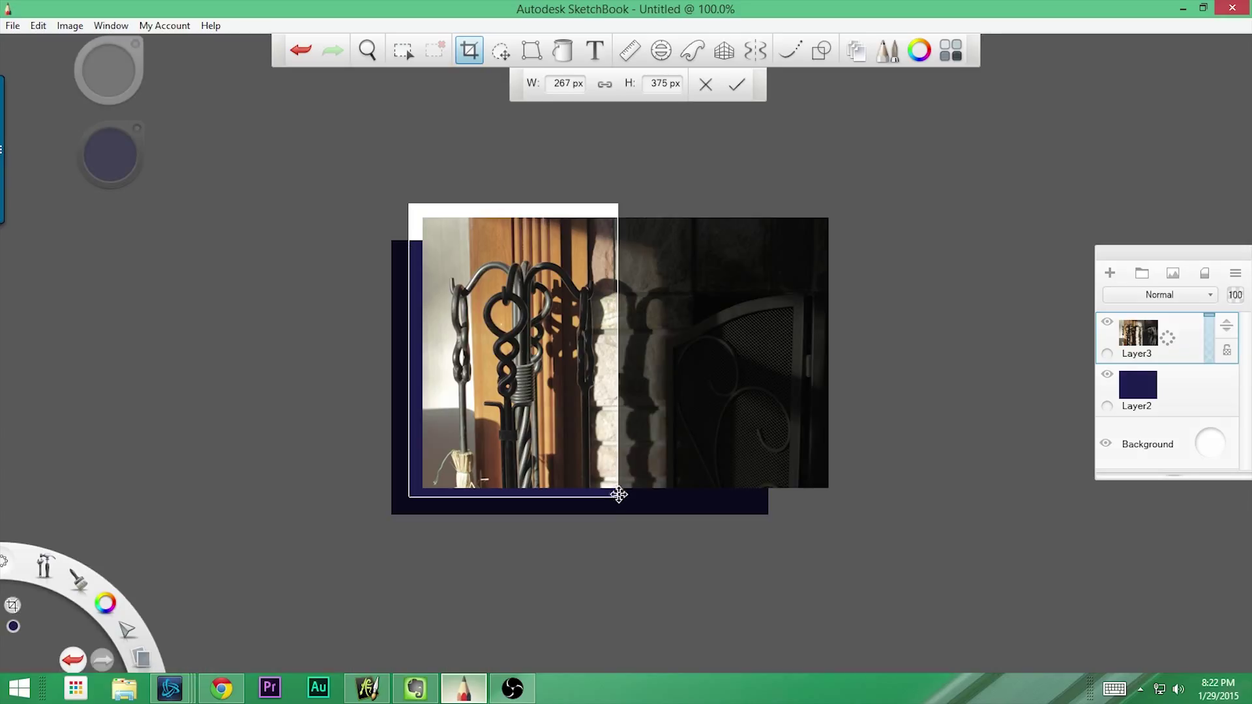
key("Return")
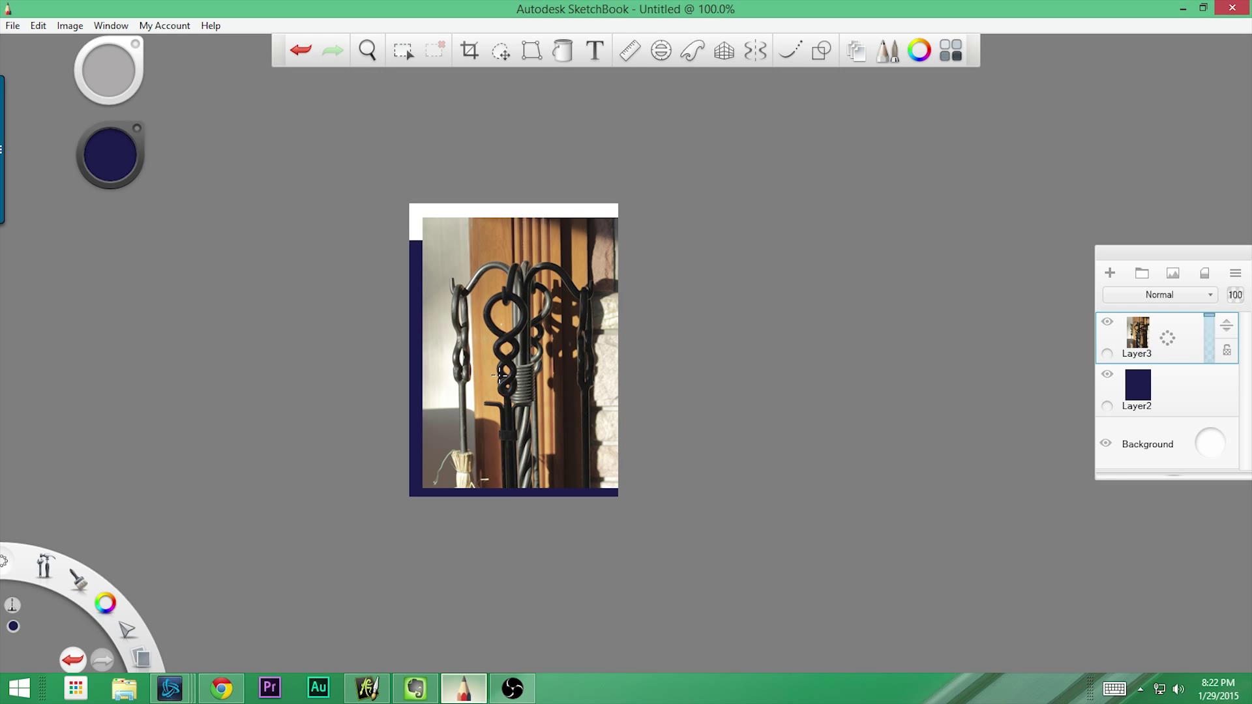
key("space")
left_click_drag(499, 375, 545, 364)
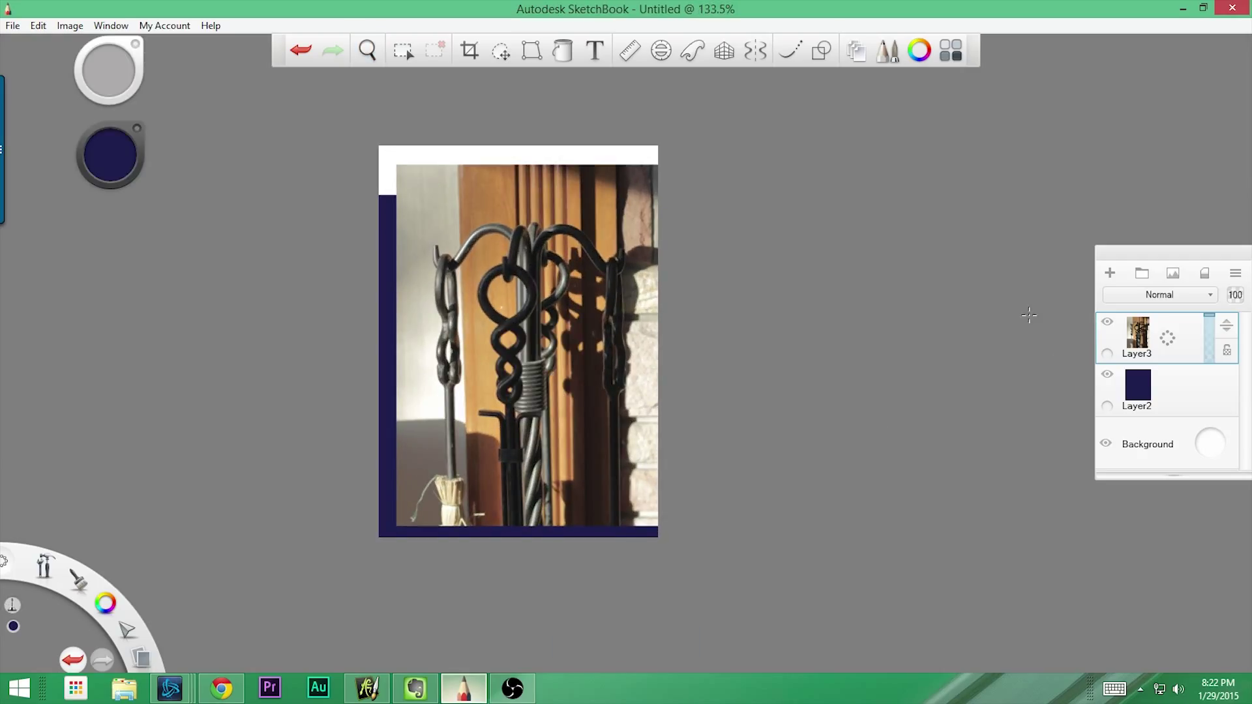
key("ctrl+z")
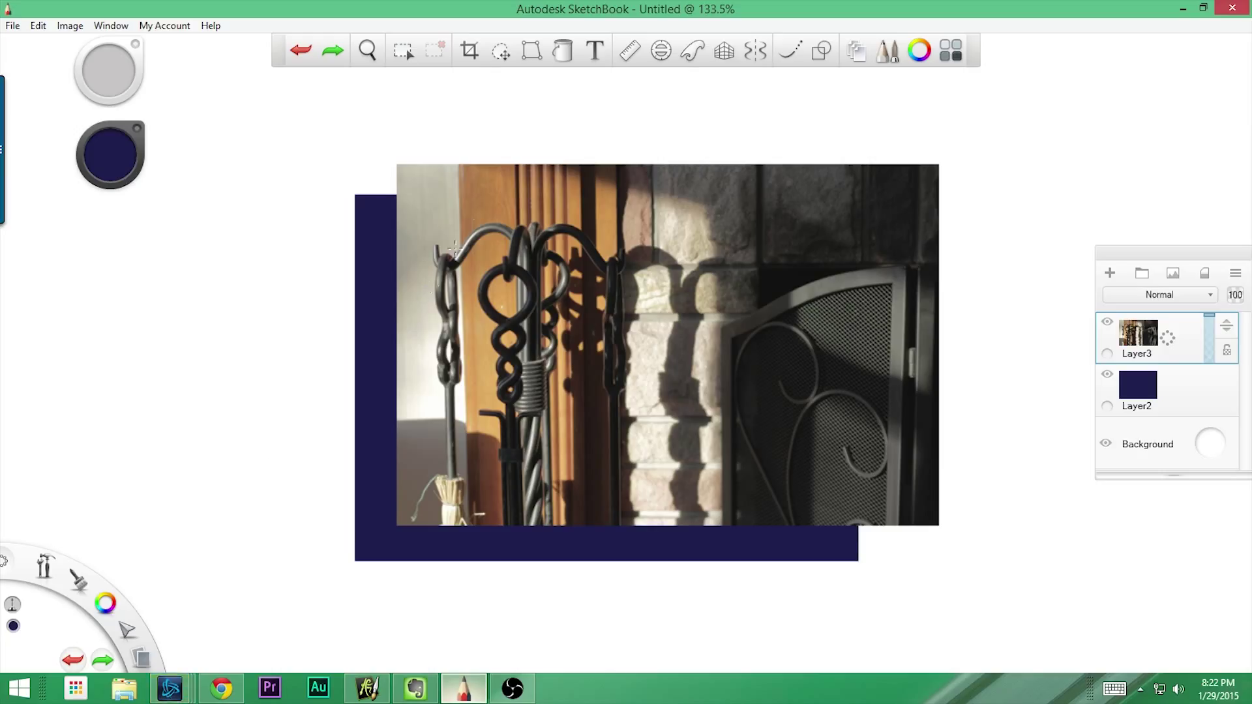
left_click(471, 52)
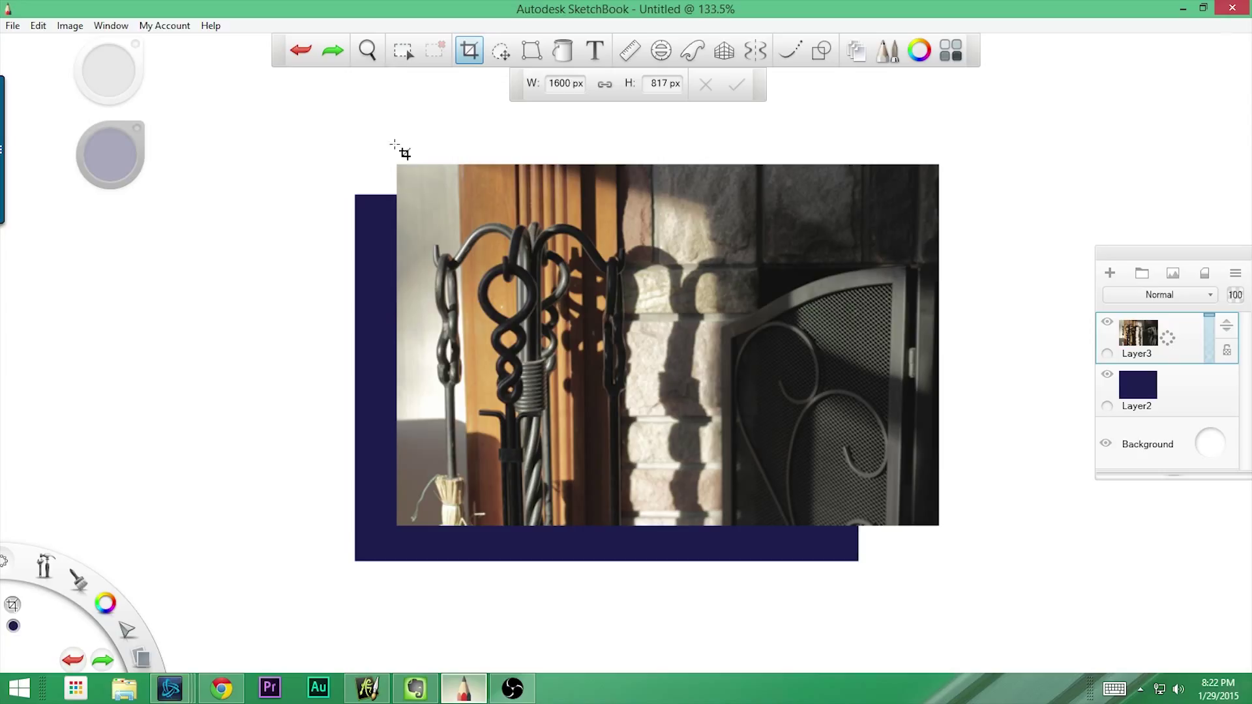
left_click(500, 52)
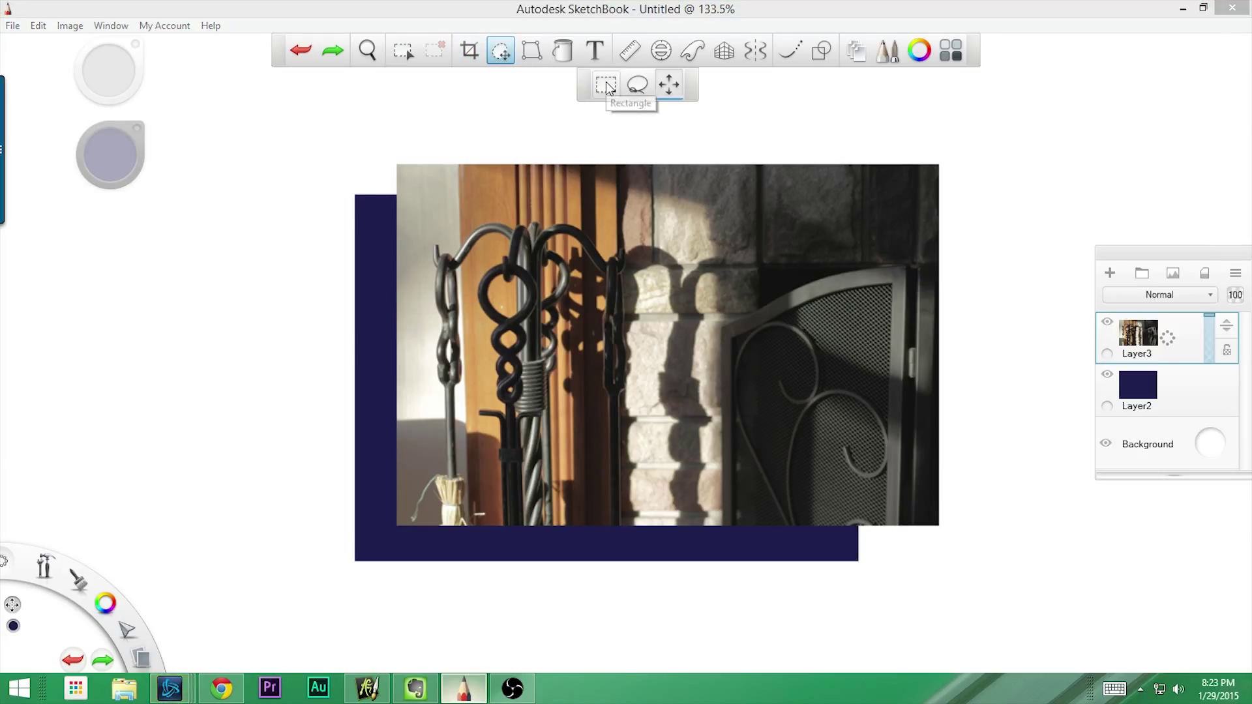
left_click(665, 87)
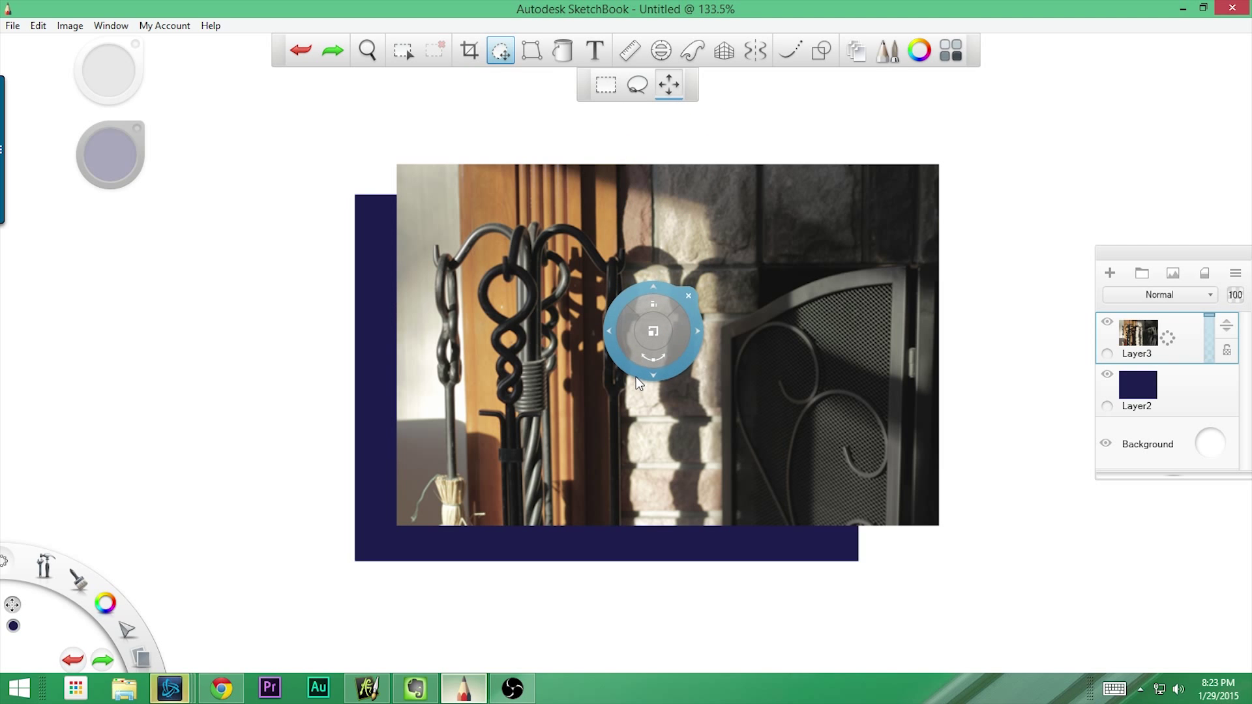
left_click_drag(595, 397, 461, 408)
left_click_drag(548, 381, 611, 367)
left_click_drag(604, 322, 765, 445)
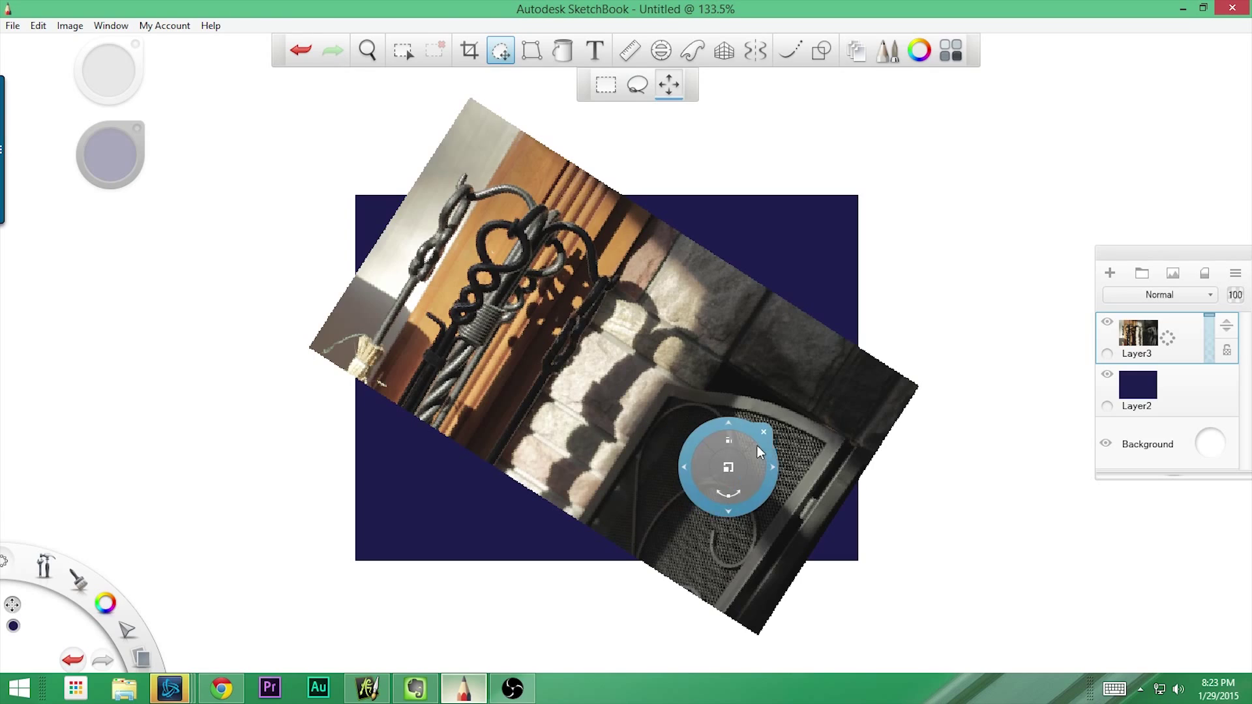
left_click_drag(725, 493, 760, 488)
left_click_drag(672, 378, 438, 297)
left_click_drag(538, 350, 310, 405)
left_click_drag(323, 327, 594, 408)
left_click_drag(779, 365, 524, 263)
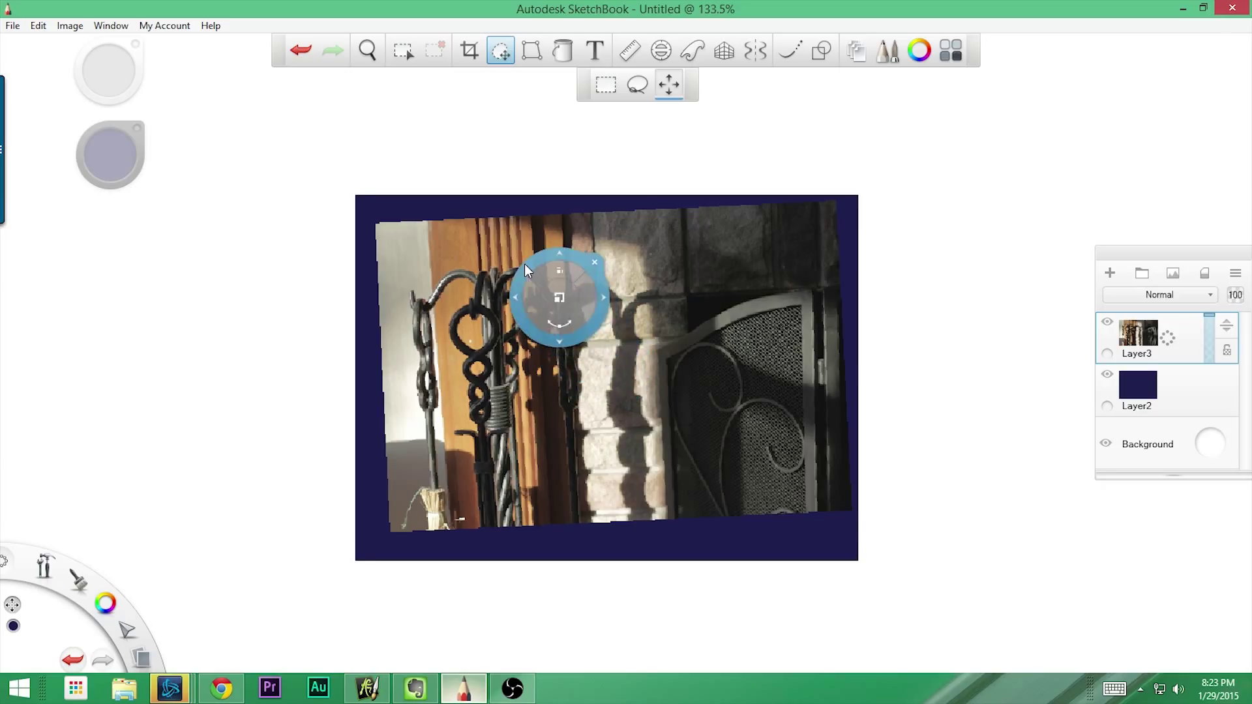
key("Escape")
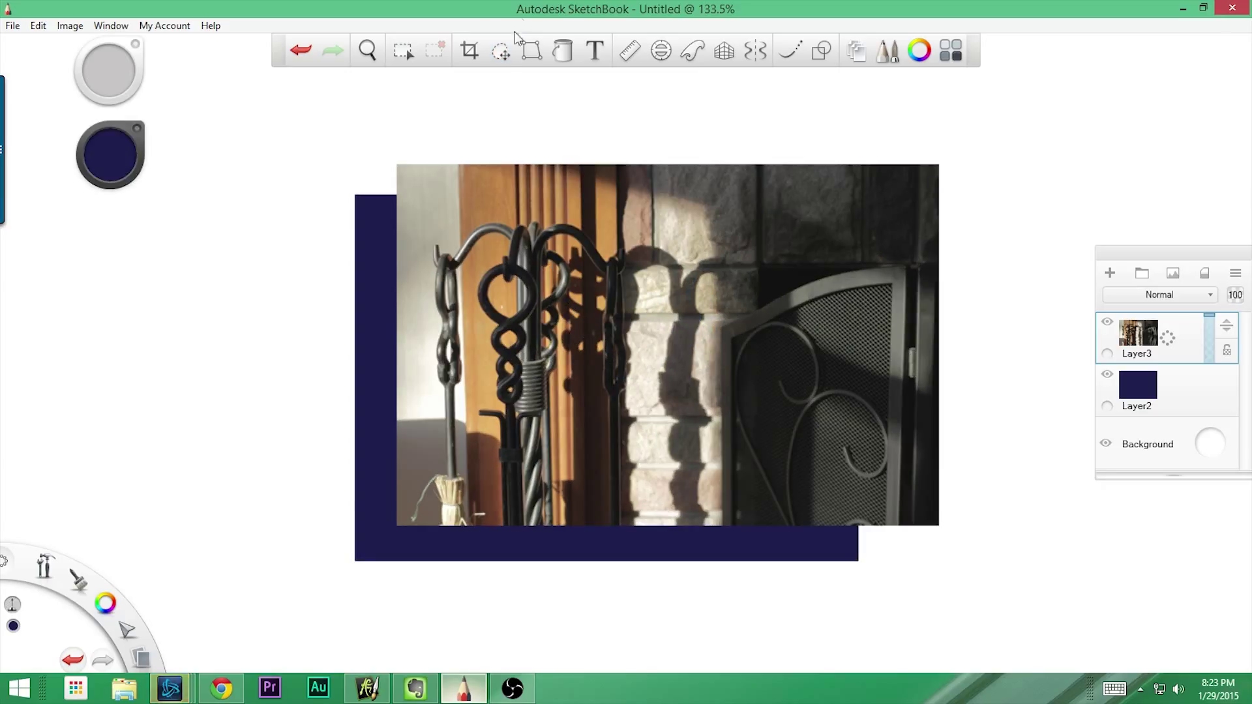
left_click(505, 55)
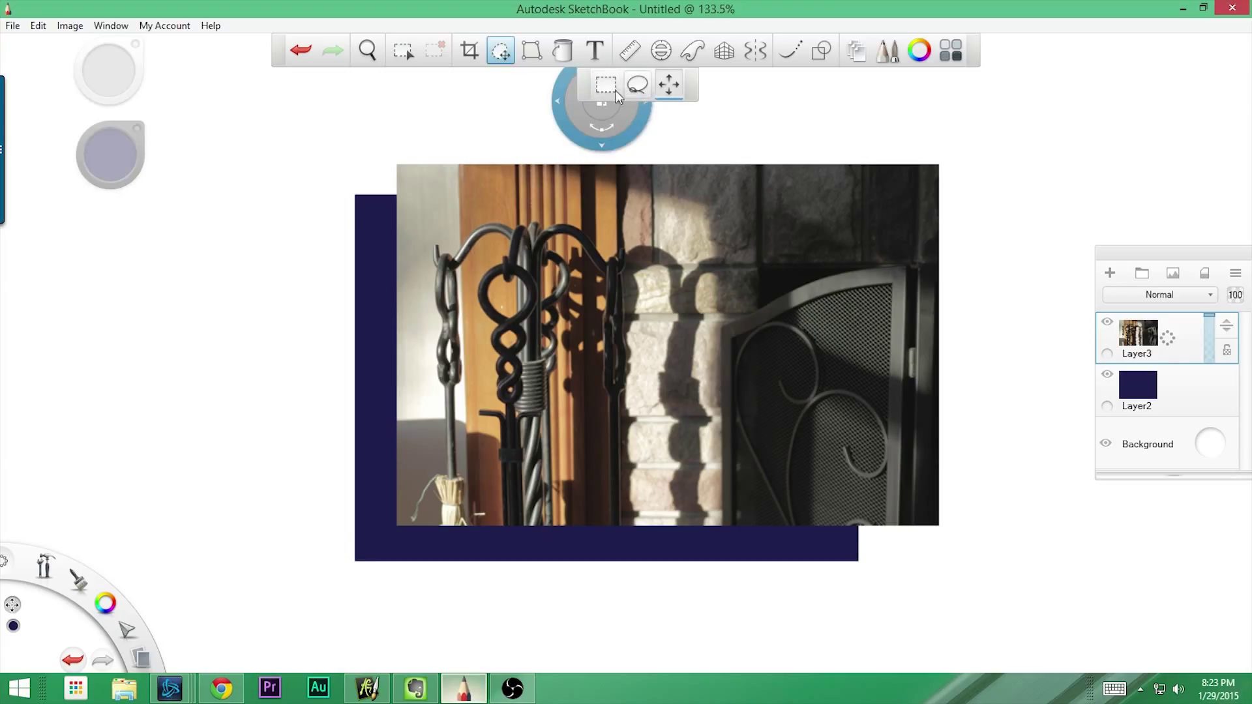
left_click_drag(560, 145, 672, 98)
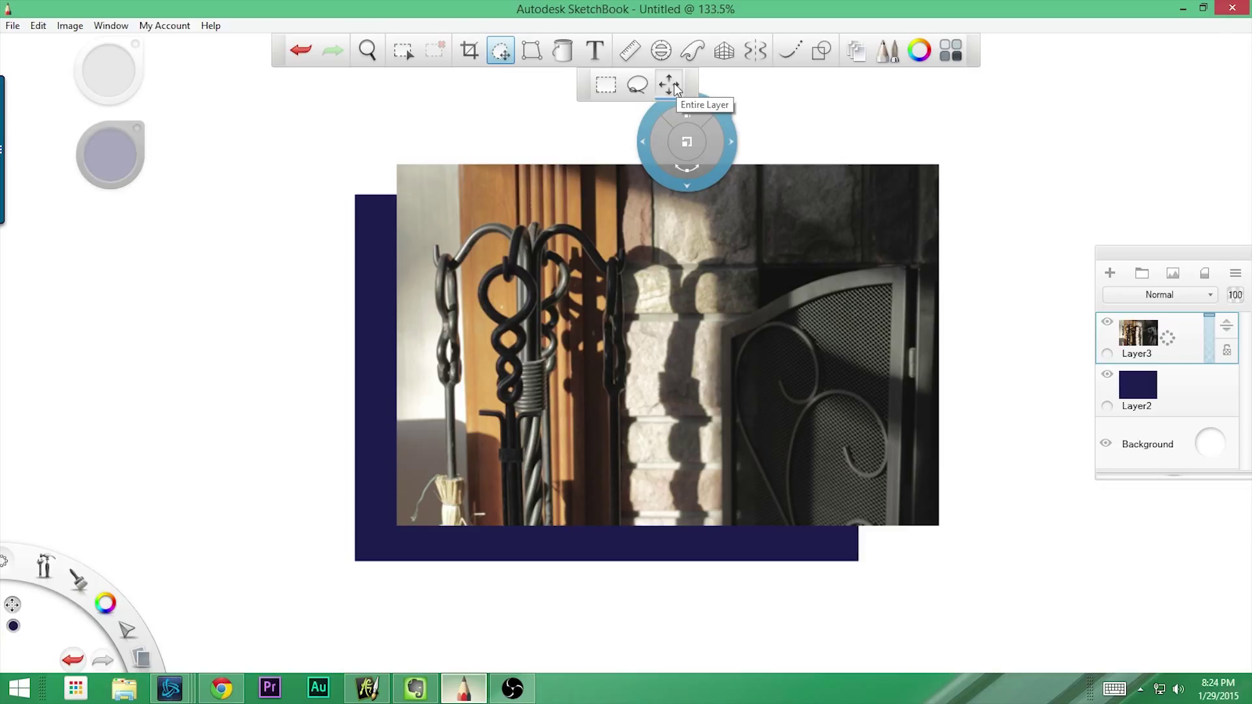
left_click(605, 85)
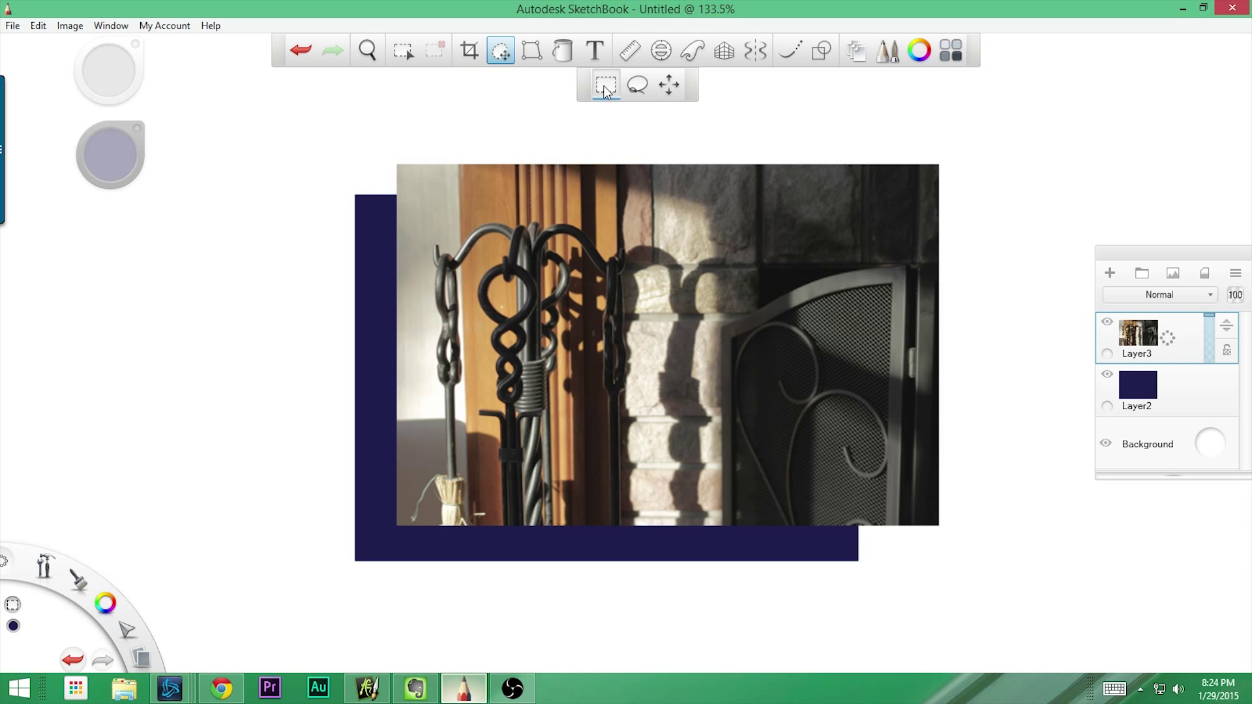
left_click_drag(425, 196, 690, 393)
left_click_drag(520, 263, 578, 316)
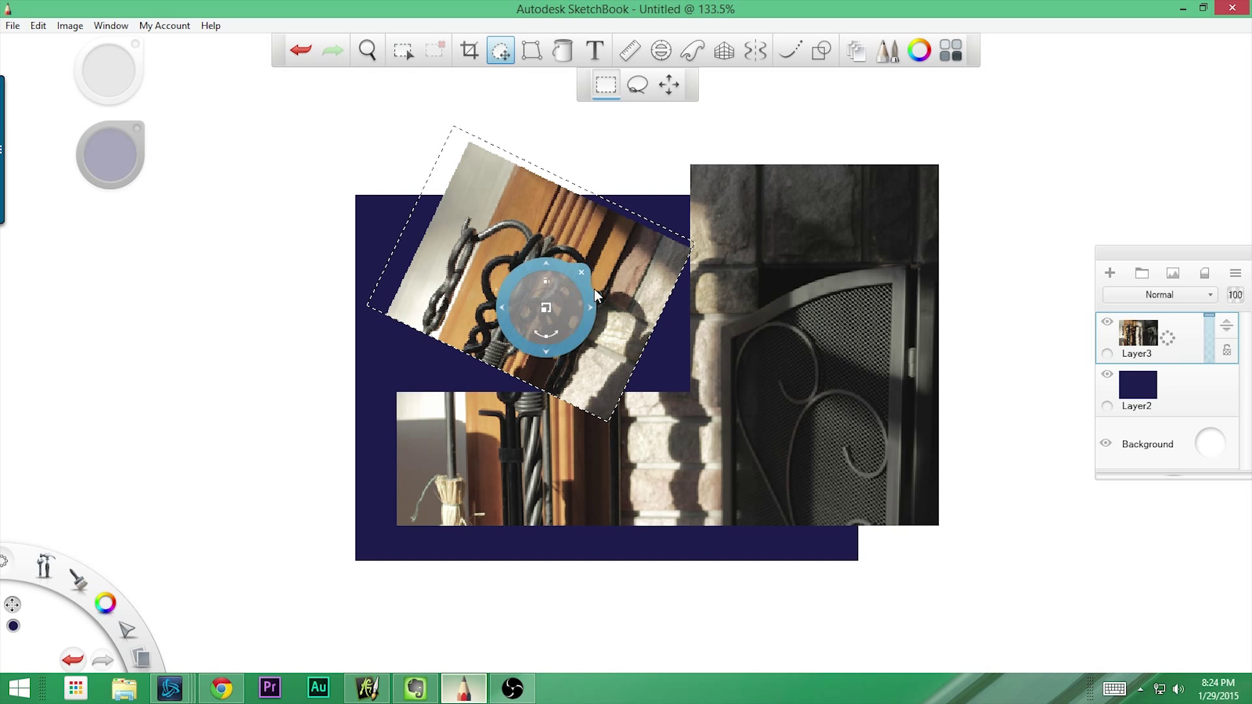
left_click_drag(593, 289, 703, 334)
left_click_drag(706, 285, 573, 455)
left_click_drag(605, 394, 573, 316)
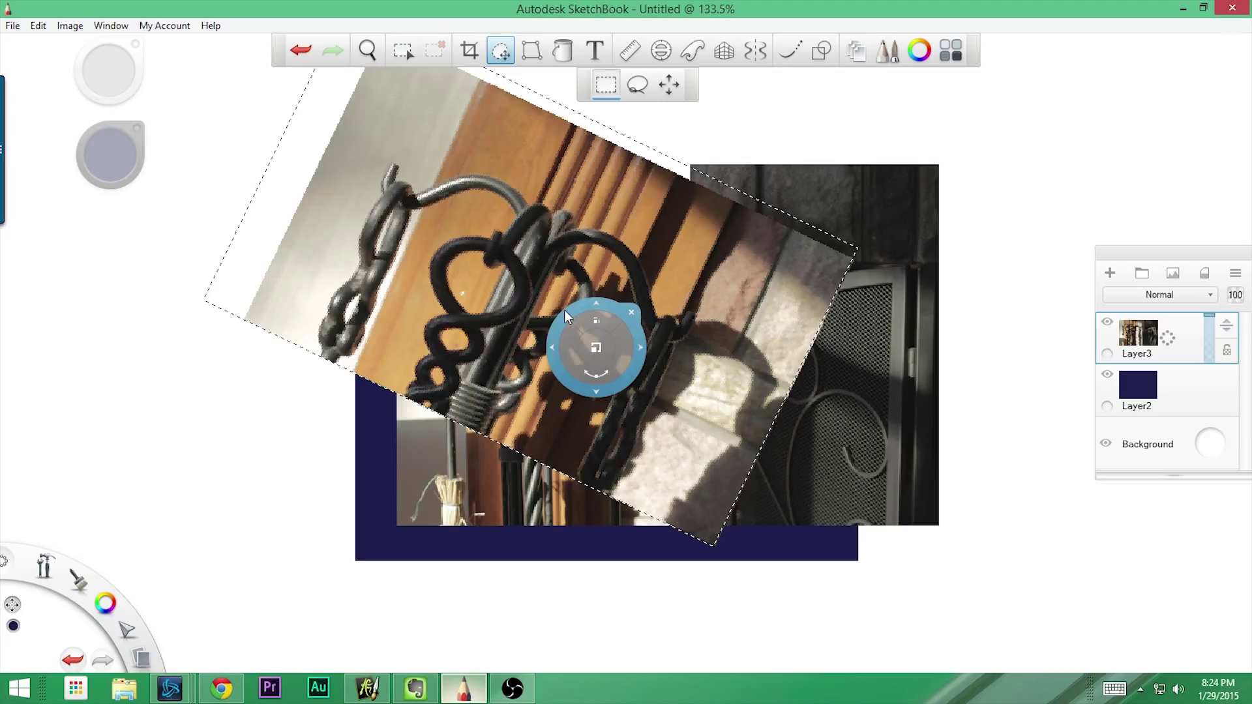
key("Escape")
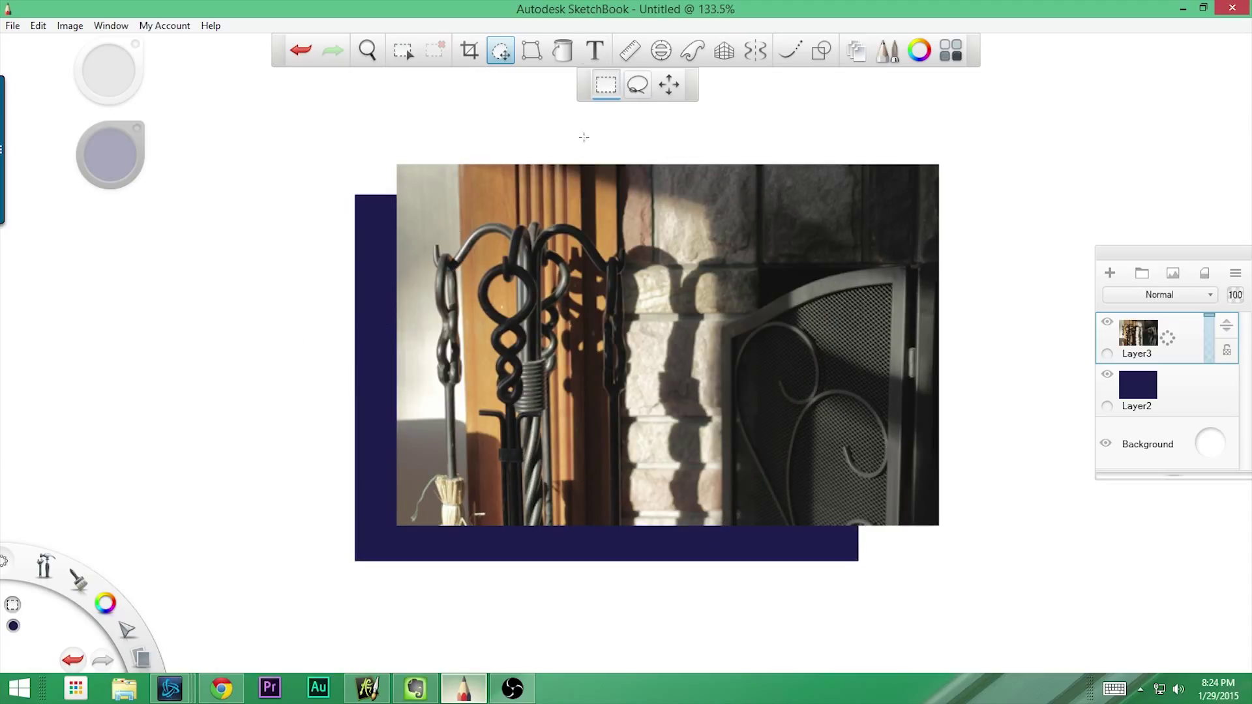
left_click(638, 84)
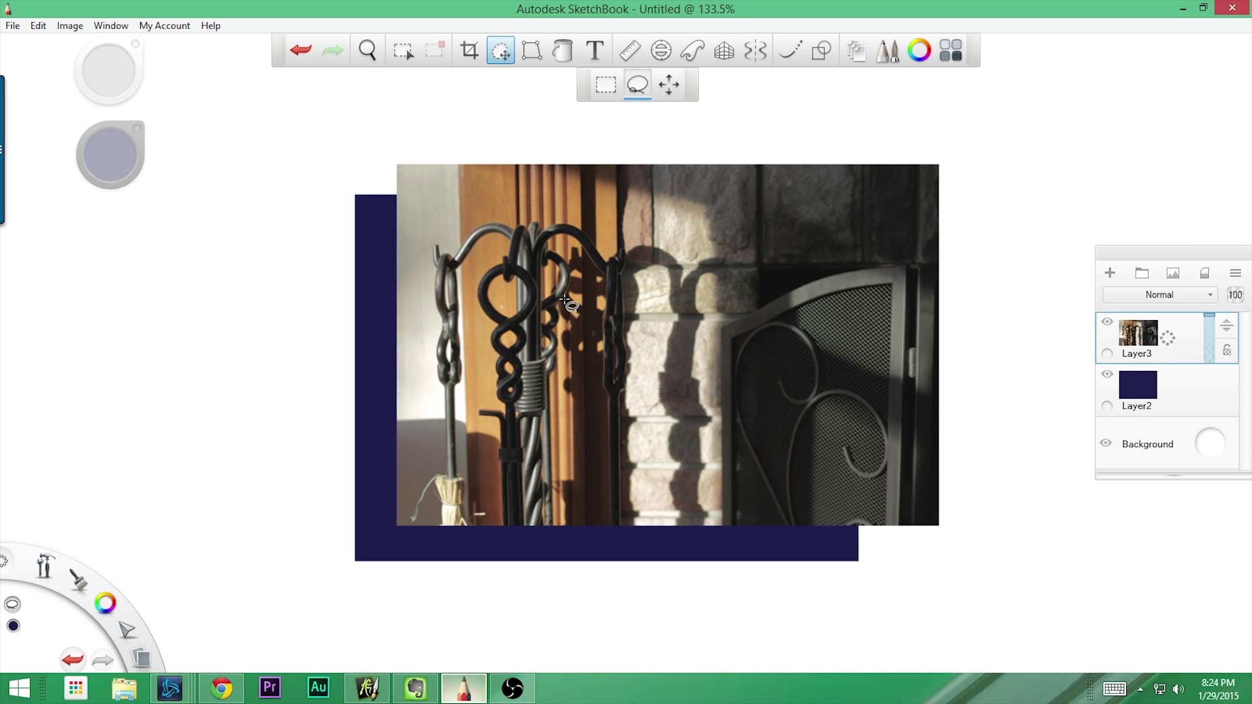
mouse_move(467, 285)
left_mouse_down()
mouse_move(519, 291)
mouse_move(540, 309)
mouse_move(543, 344)
mouse_move(516, 401)
mouse_move(446, 399)
mouse_move(395, 336)
mouse_move(409, 248)
mouse_move(499, 282)
left_mouse_up()
mouse_move(503, 358)
left_mouse_down()
mouse_move(512, 326)
mouse_move(550, 366)
mouse_move(785, 381)
mouse_move(787, 367)
left_mouse_up()
left_click_drag(756, 270, 758, 171)
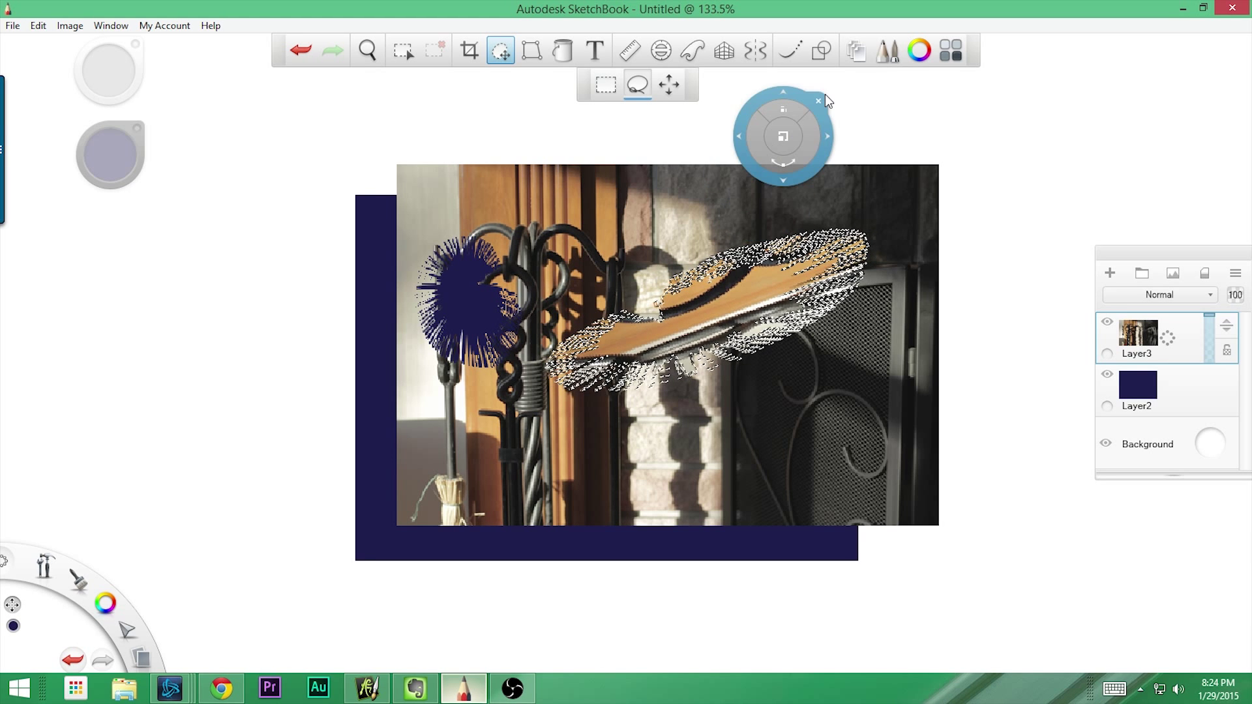
left_click(822, 99)
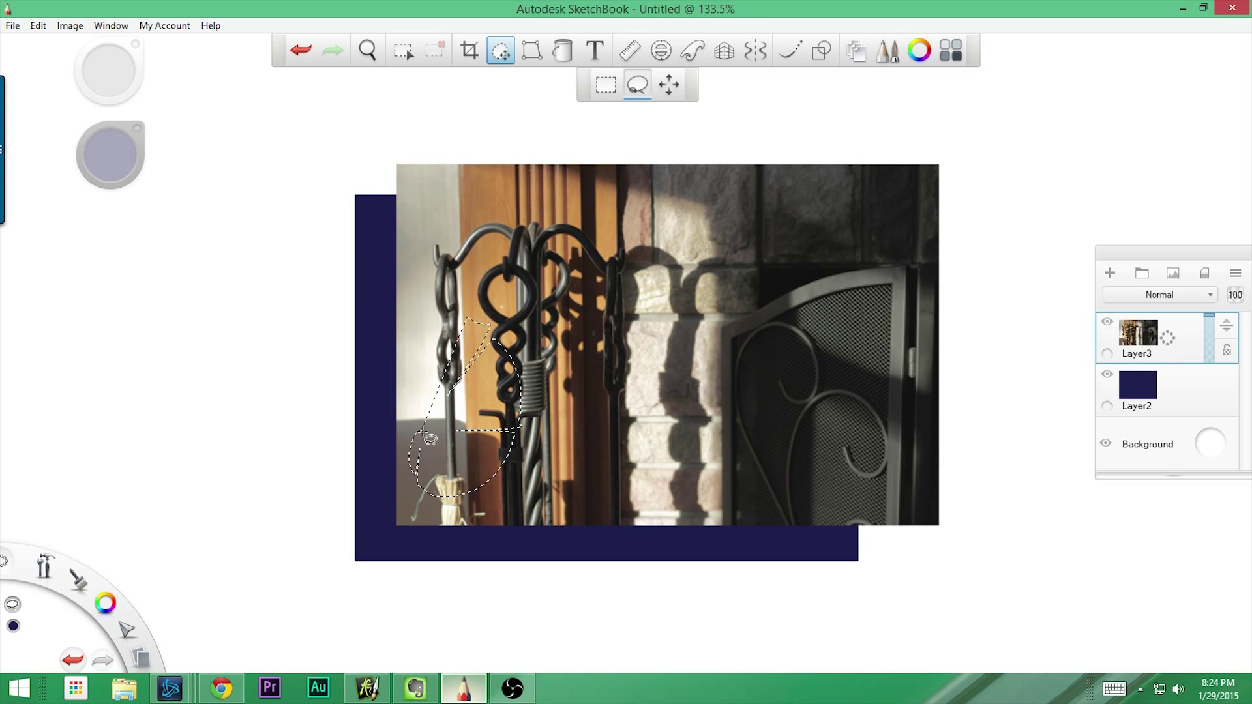
left_click_drag(431, 439, 425, 435)
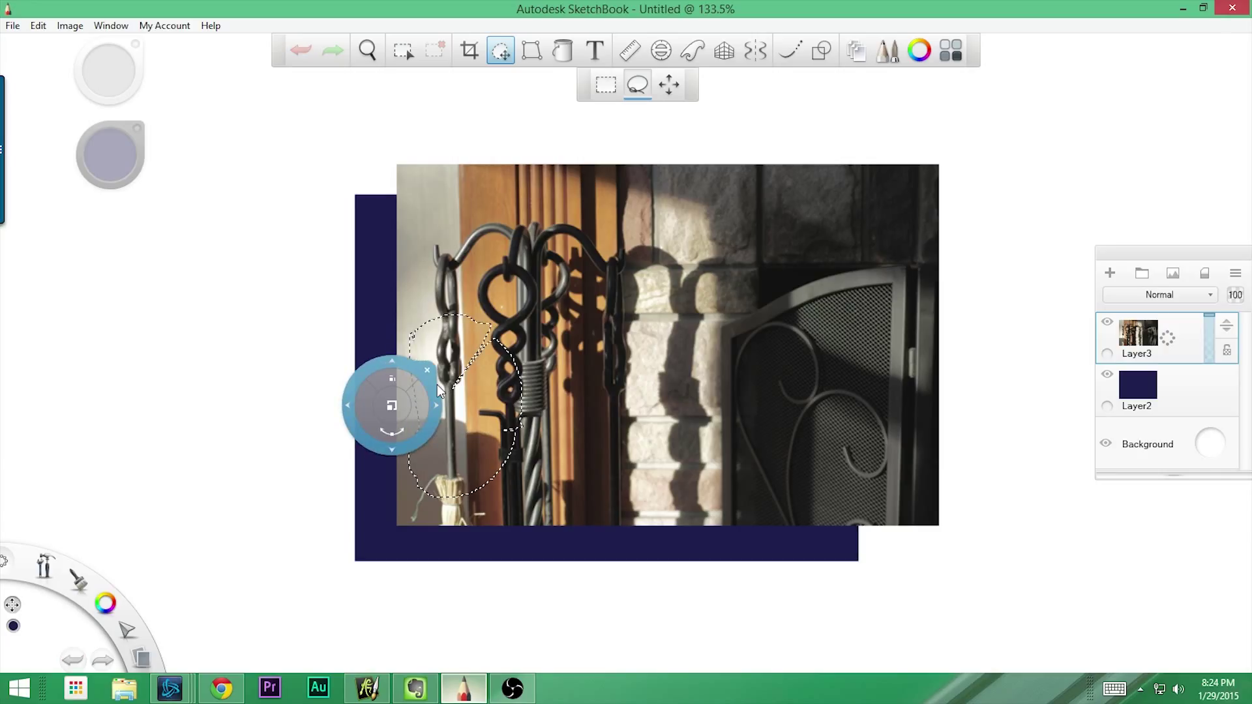
left_click_drag(437, 384, 563, 362)
left_click(561, 372)
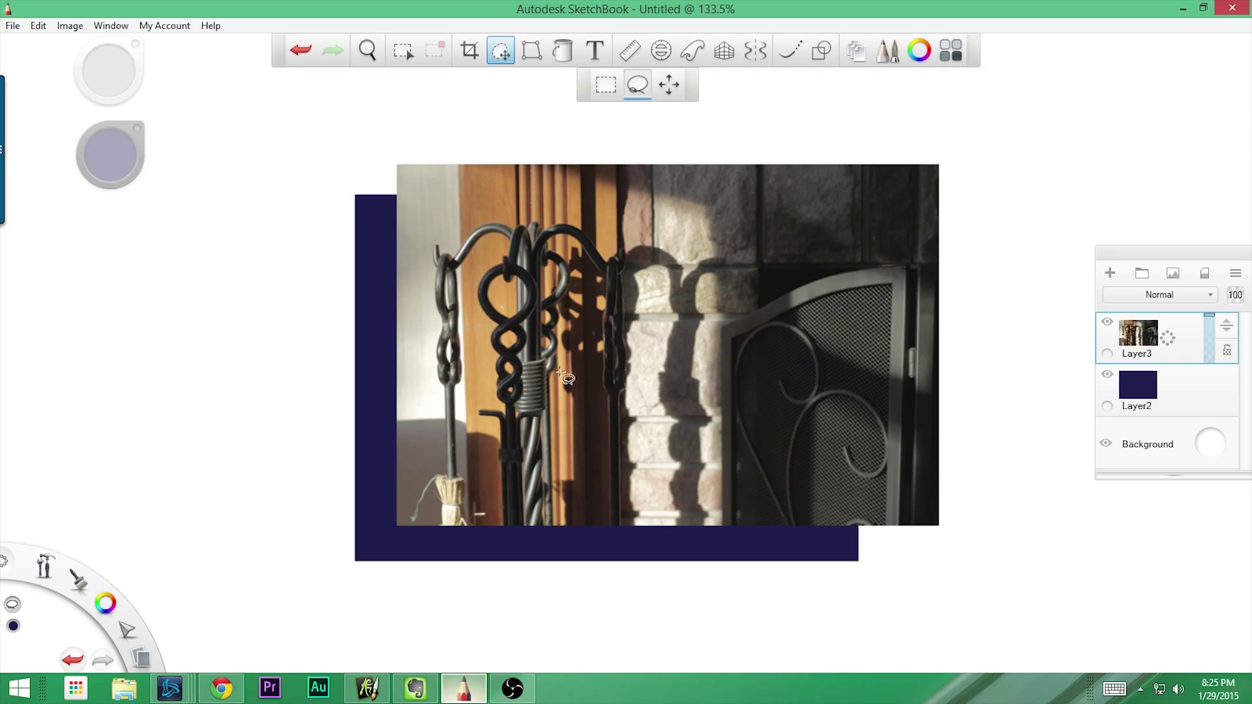
- Zoom in and lasso a small patch on the fireplace stand's twisted iron
key("space")
scroll(589, 401, "up", 10)
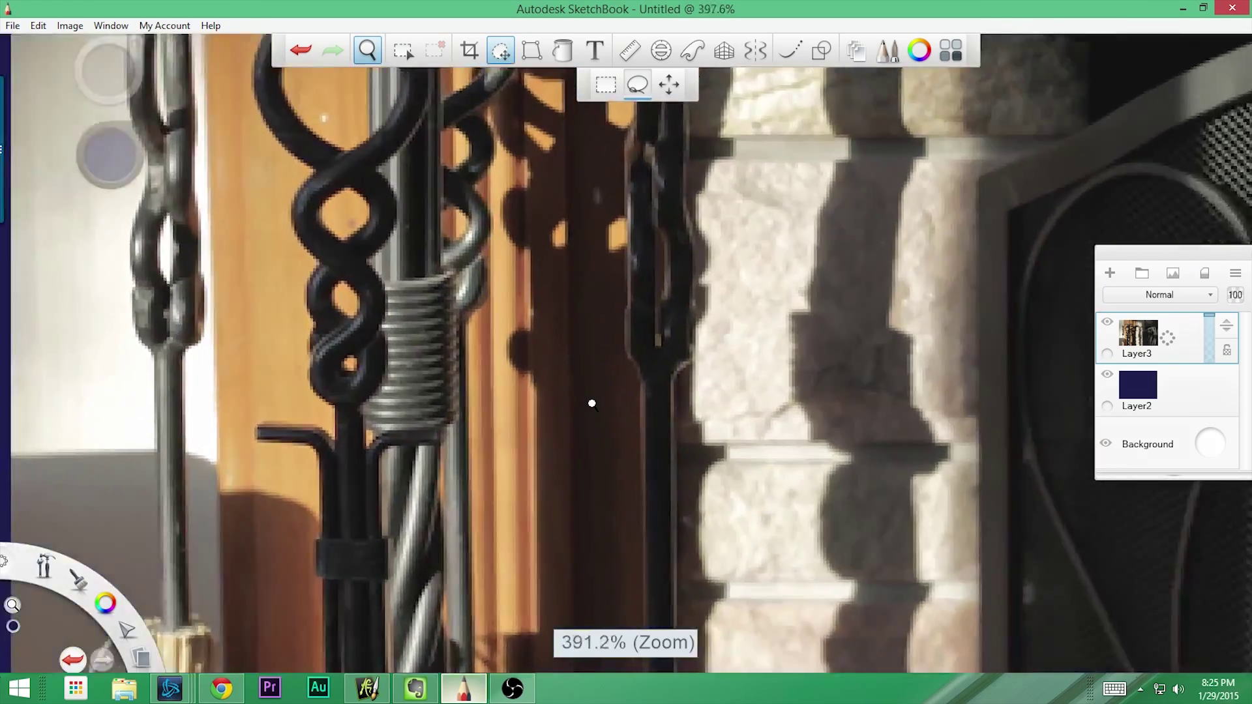
scroll(593, 404, "down", 1)
key("space")
scroll(338, 385, "up", 1)
key("space")
scroll(339, 384, "down", 2)
scroll(380, 391, "left", 5)
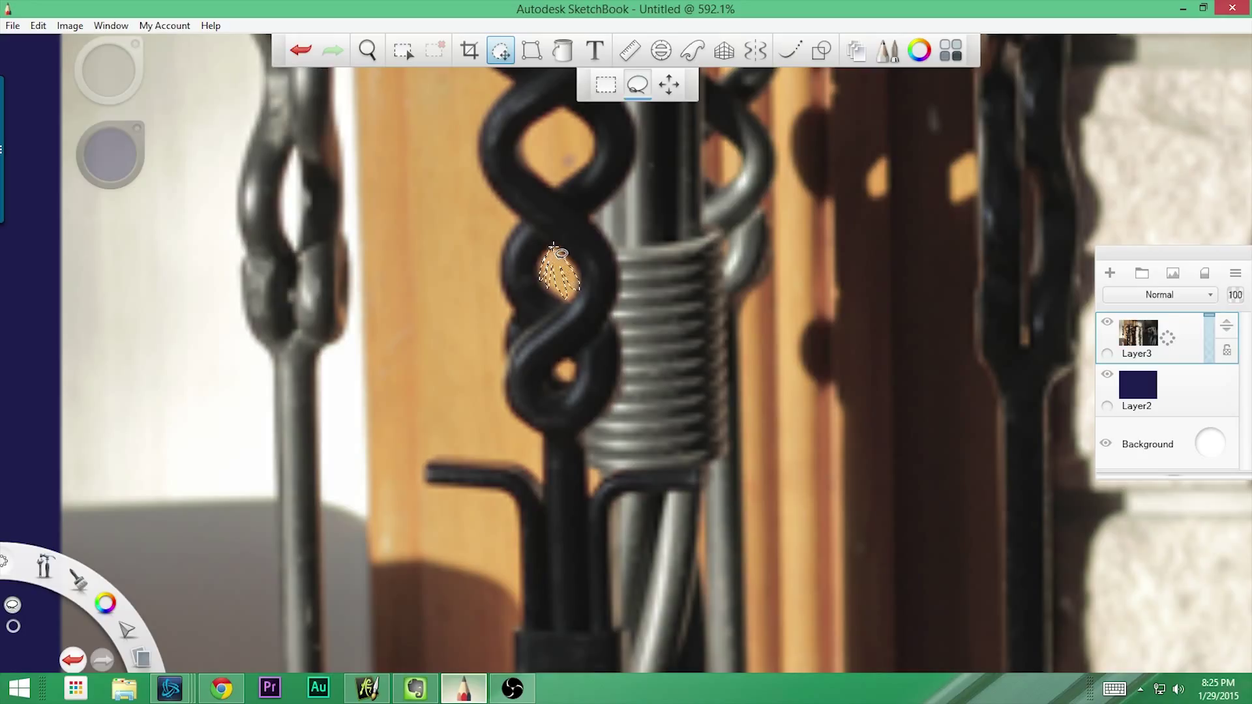
mouse_move(554, 249)
left_mouse_down()
mouse_move(574, 362)
mouse_move(402, 452)
mouse_move(408, 430)
mouse_move(594, 315)
mouse_move(574, 308)
mouse_move(557, 326)
mouse_move(600, 166)
left_mouse_up()
- Move the lassoed patch right and up with the Quick Transform puck, then zoom back out
scroll(690, 388, "down", 6)
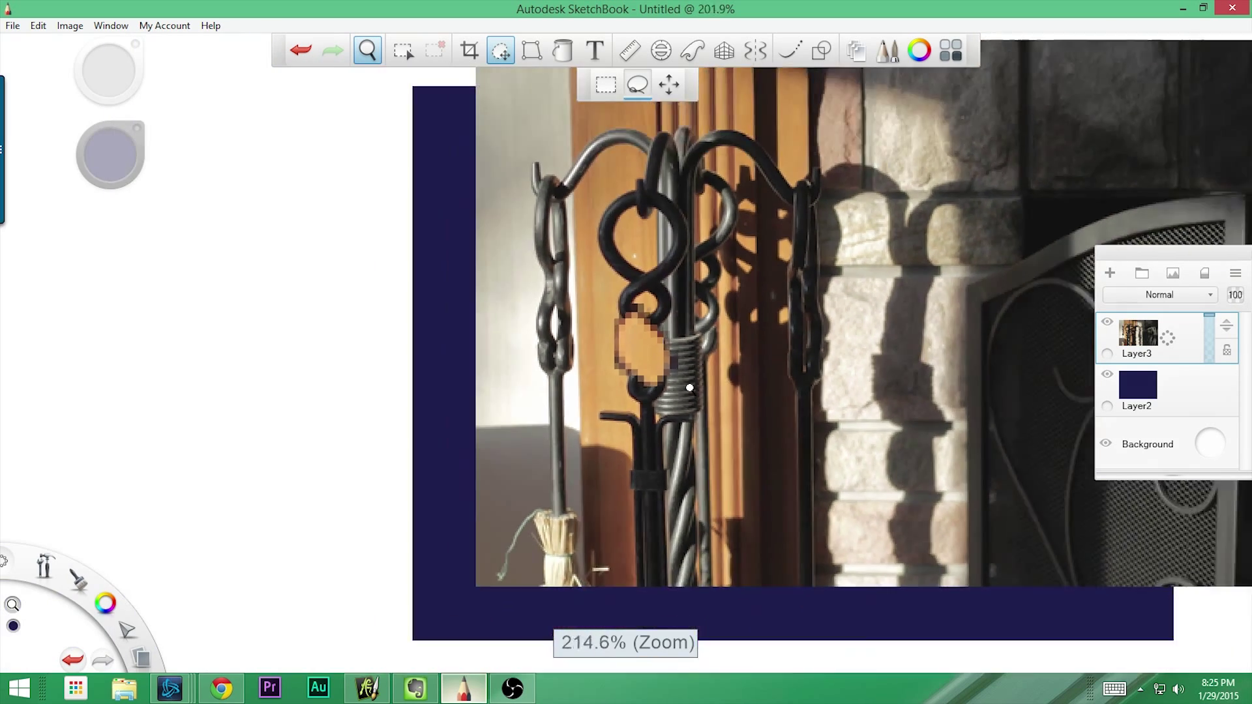
scroll(690, 388, "down", 3)
mouse_move(441, 434)
left_mouse_down()
mouse_move(717, 351)
mouse_move(726, 337)
mouse_move(988, 356)
mouse_move(1012, 253)
left_mouse_up()
left_click(1012, 253)
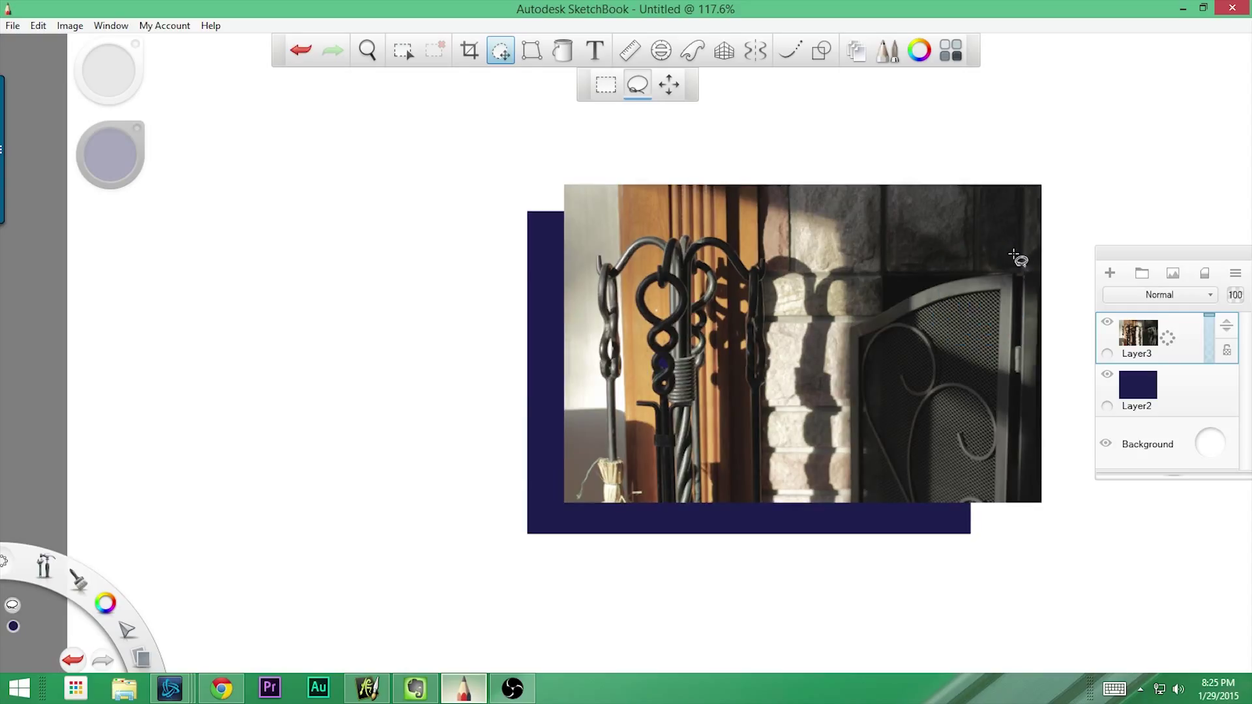
key("space")
left_click(533, 52)
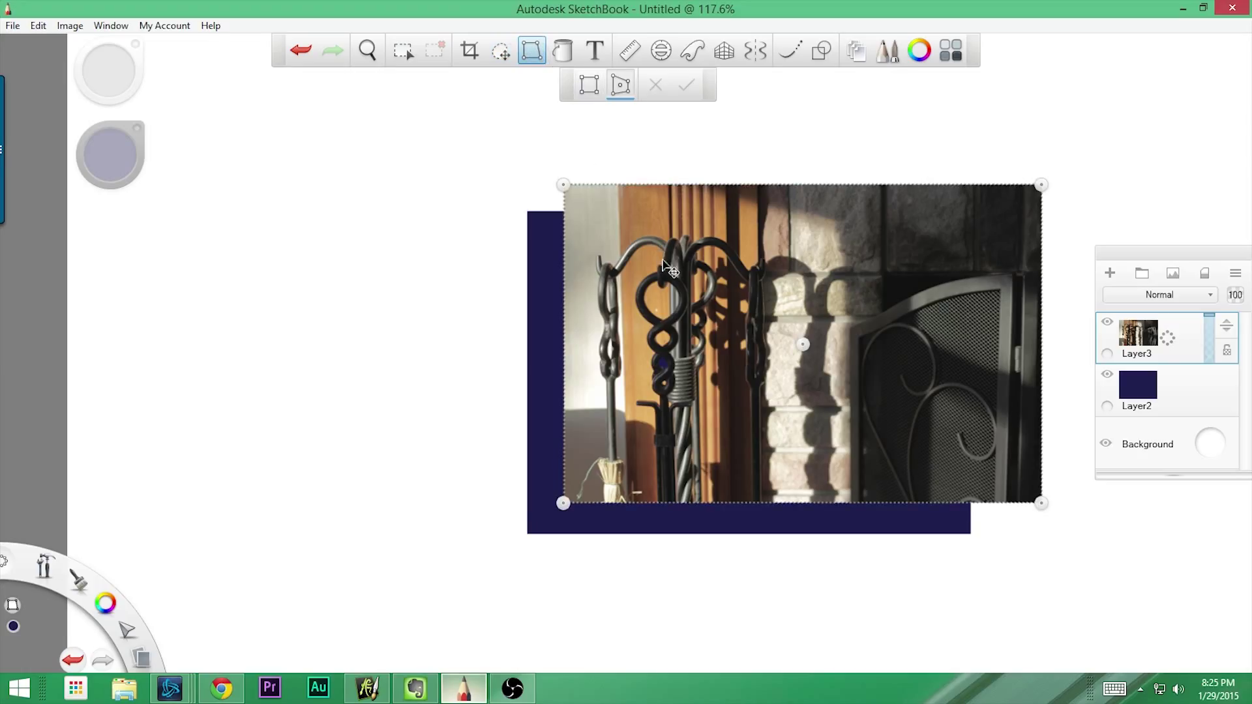
left_click_drag(665, 264, 430, 258)
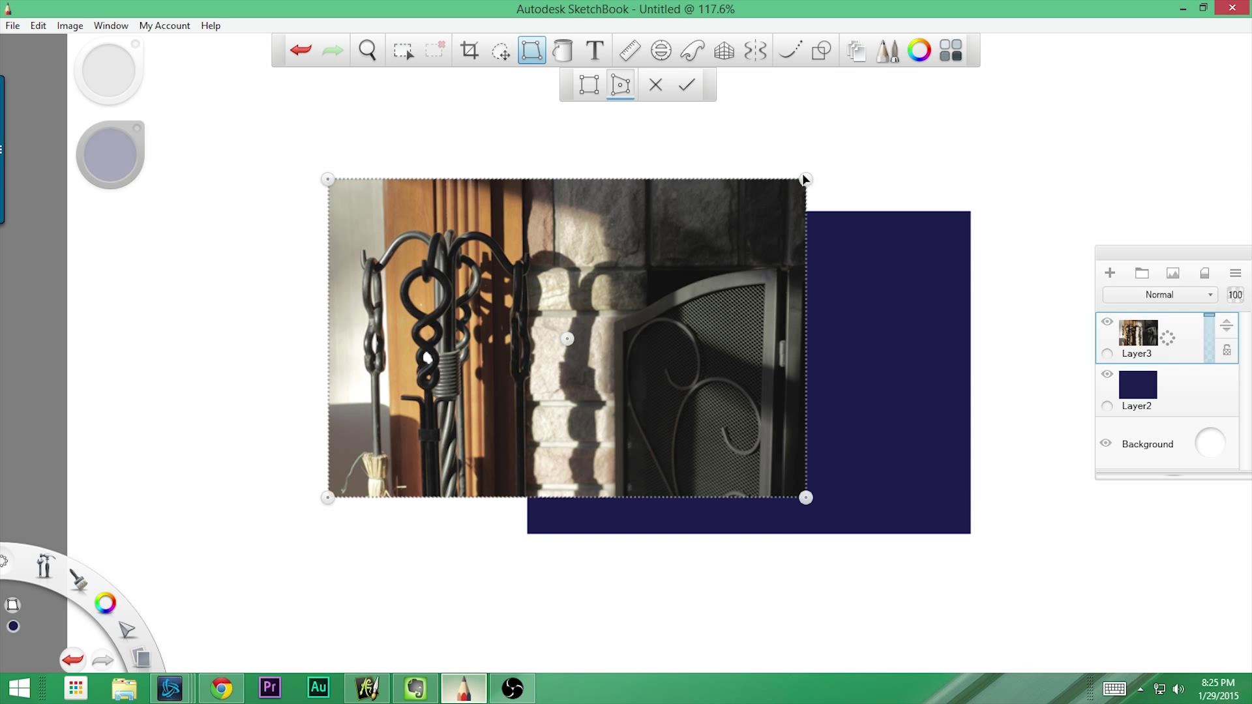
left_click_drag(806, 180, 787, 314)
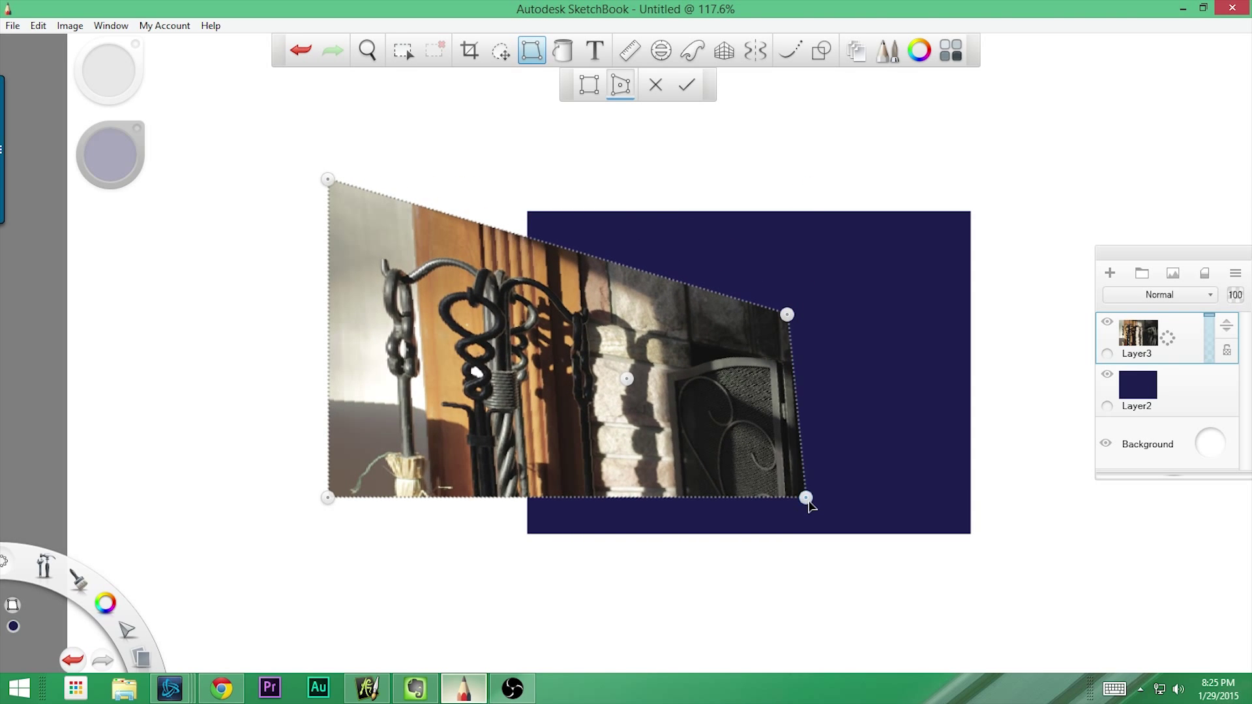
left_click_drag(807, 501, 787, 435)
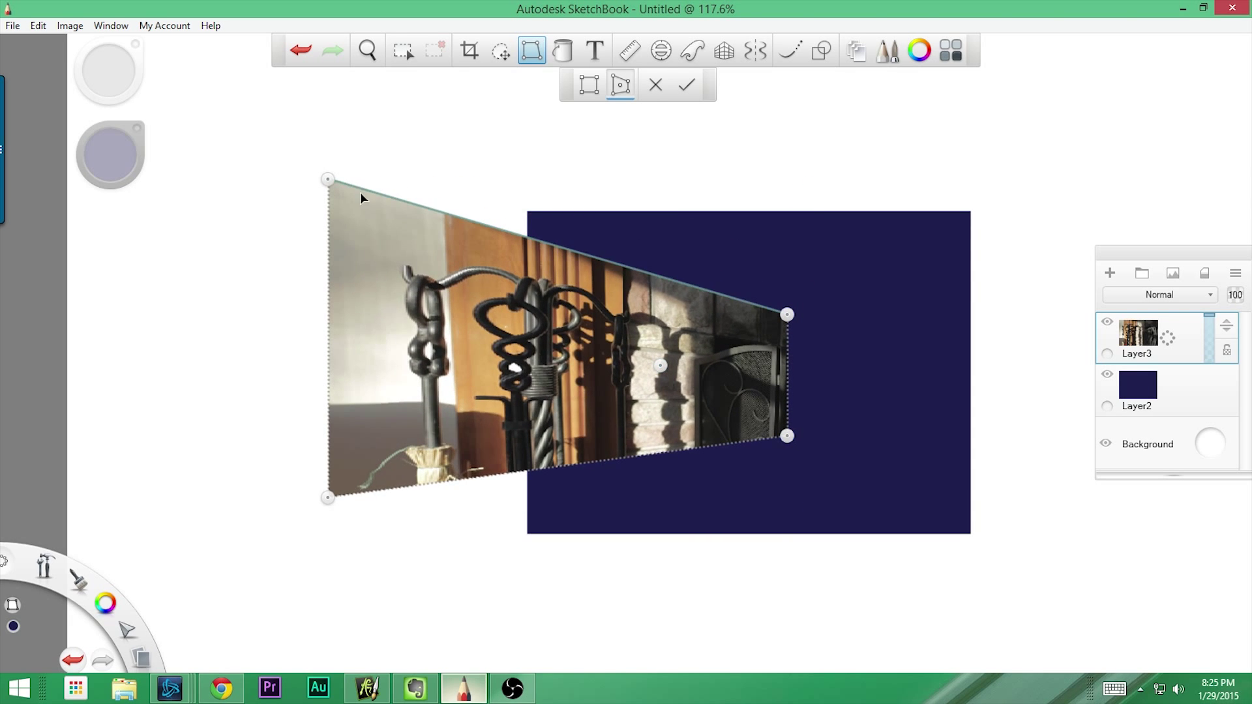
left_click_drag(334, 184, 390, 104)
left_click_drag(328, 498, 332, 502)
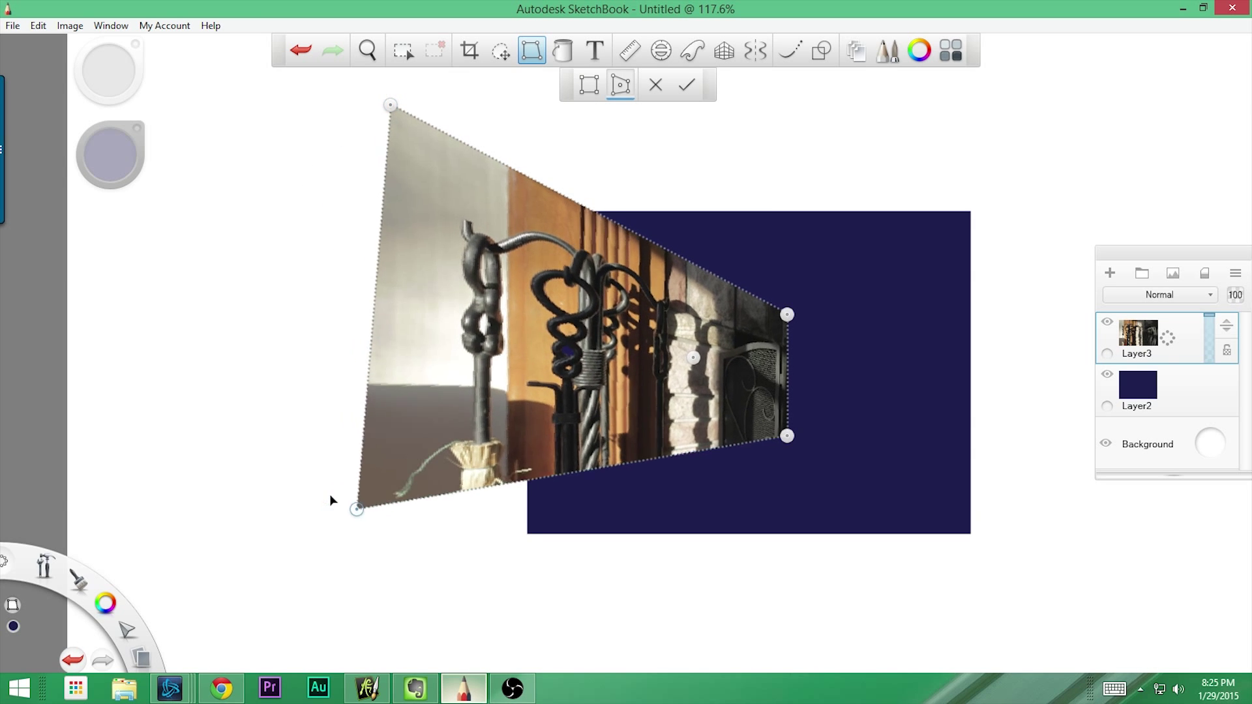
key("Return")
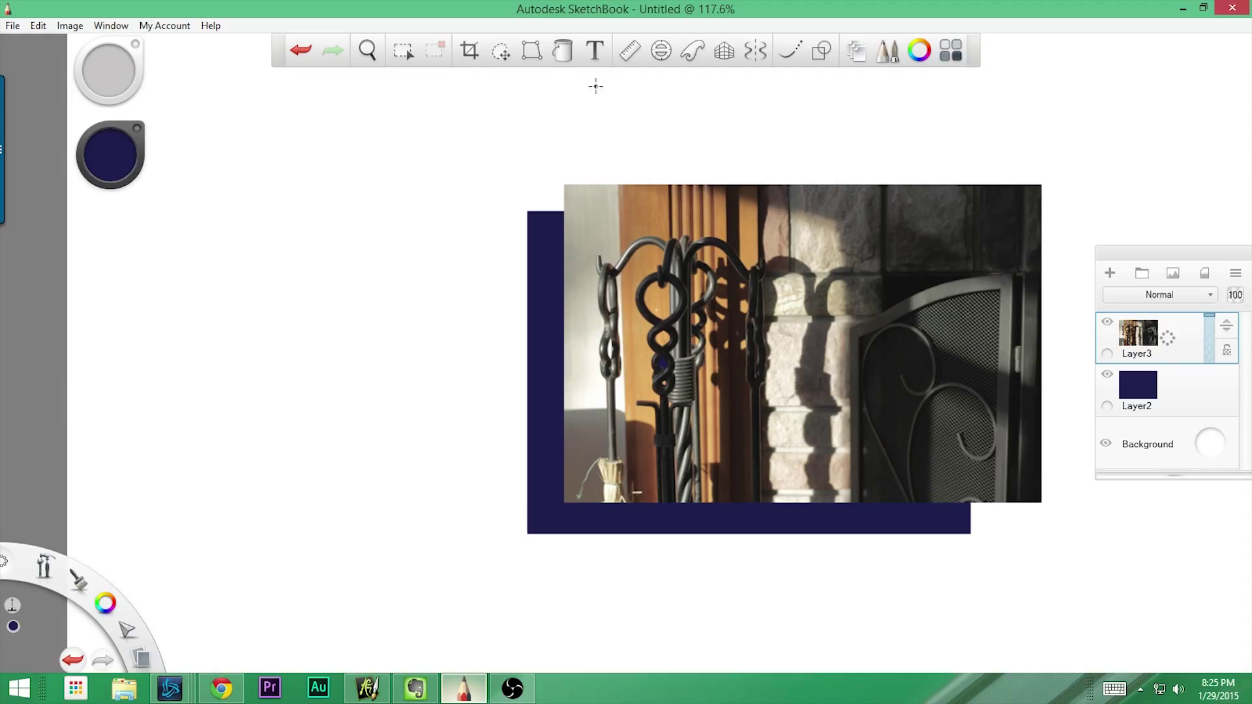
left_click(534, 60)
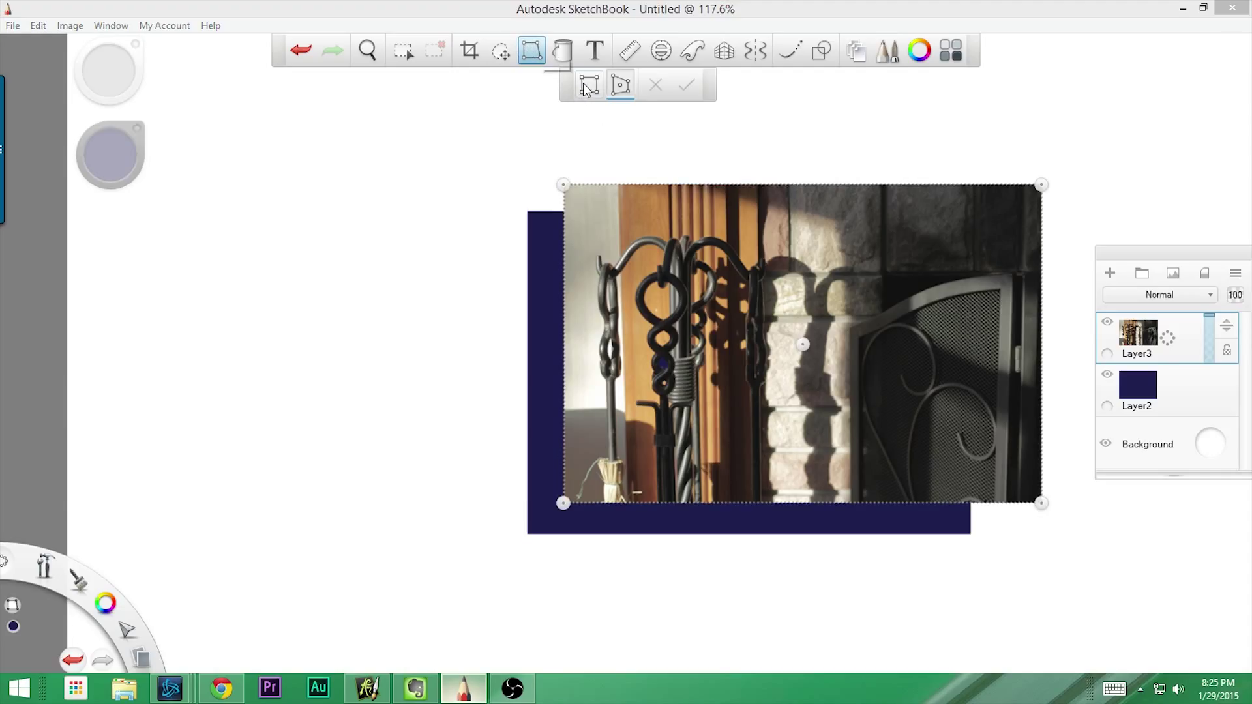
left_click(589, 84)
left_click_drag(564, 184, 547, 214)
left_click_drag(491, 373, 544, 176)
left_click(621, 85)
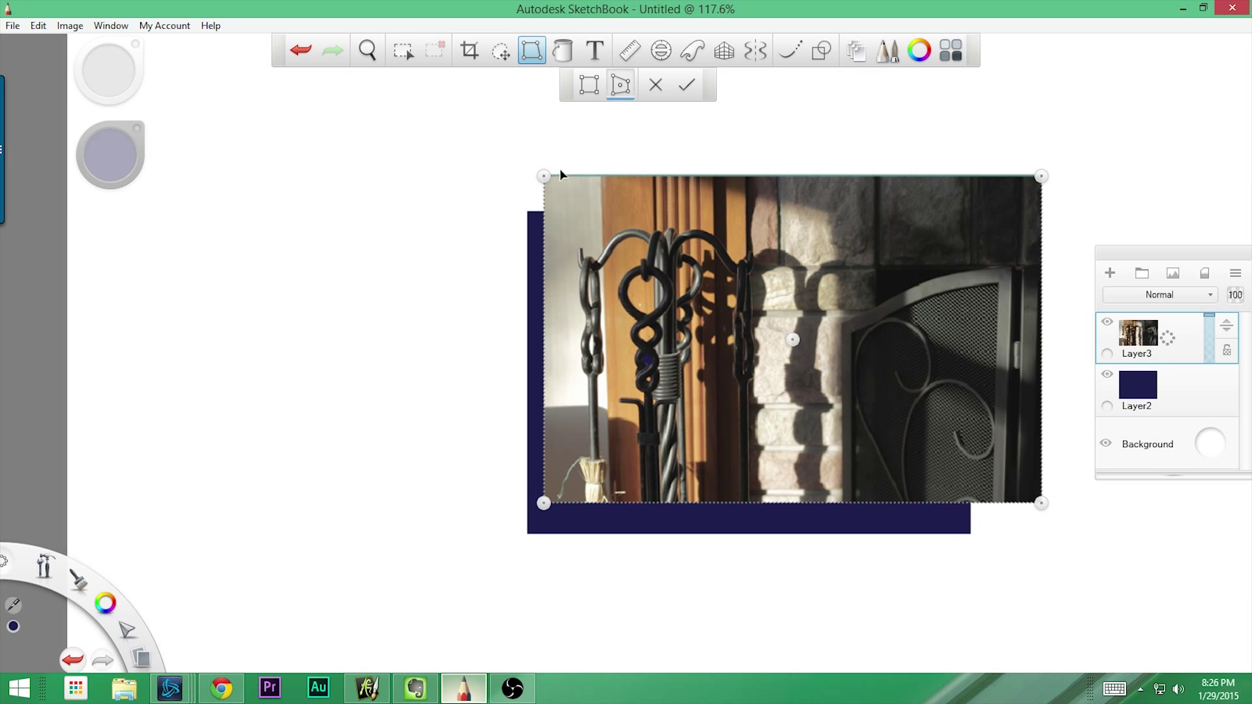
left_click_drag(544, 176, 321, 342)
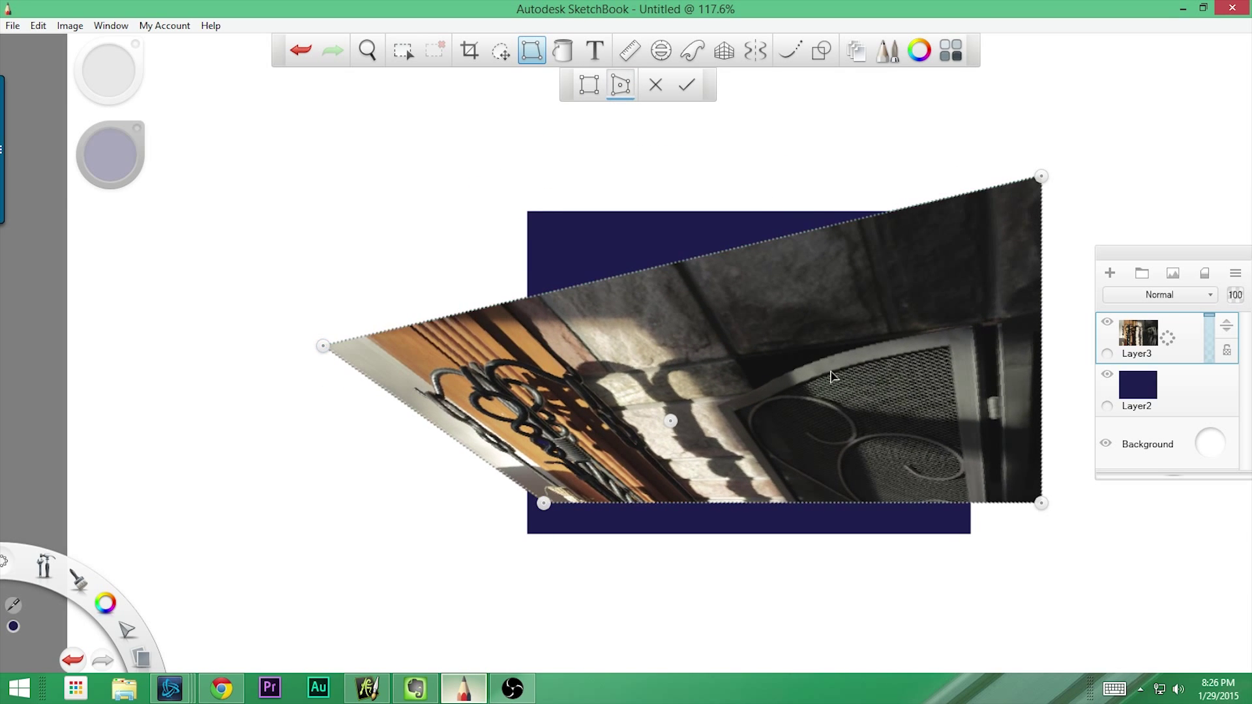
left_click_drag(1042, 502, 1179, 627)
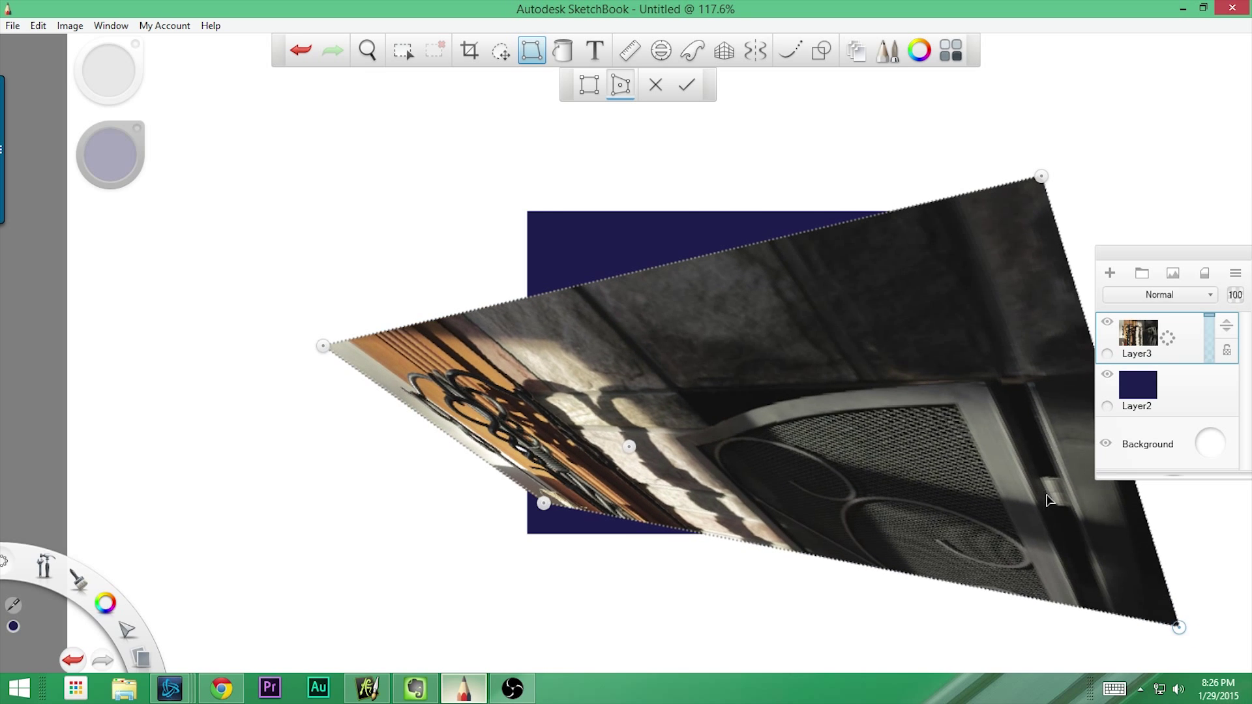
left_click_drag(1042, 178, 1105, 77)
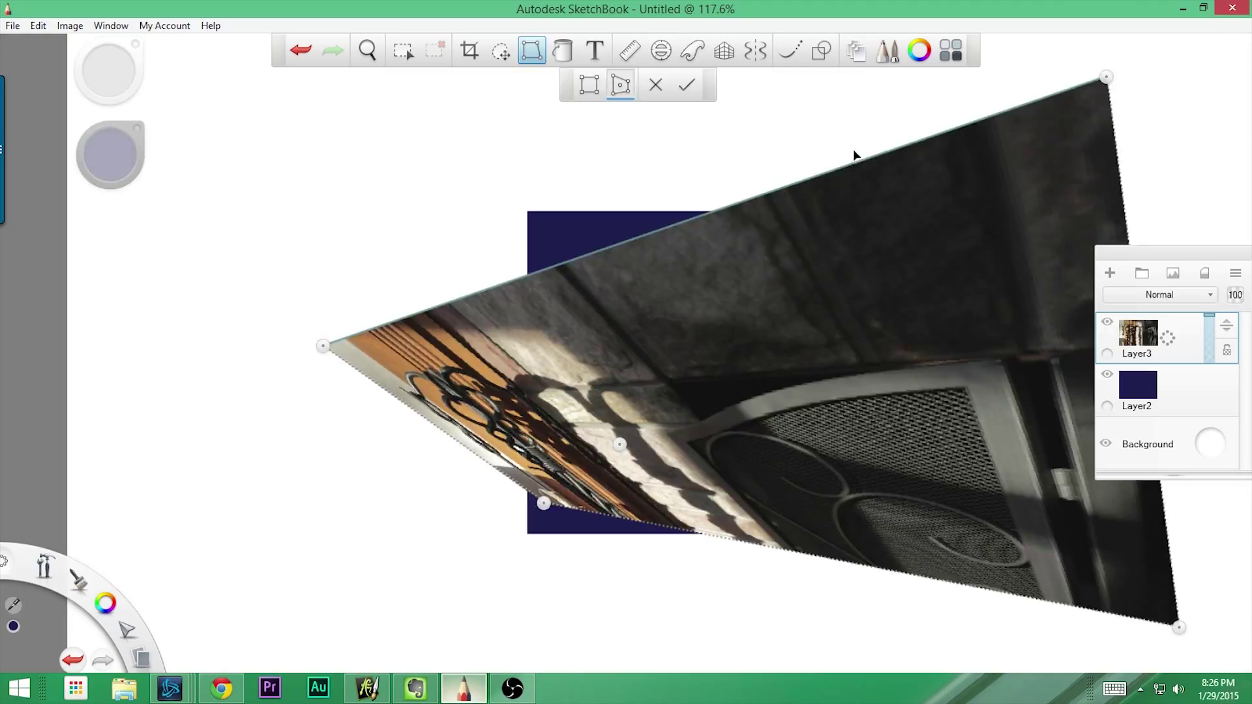
key("Escape")
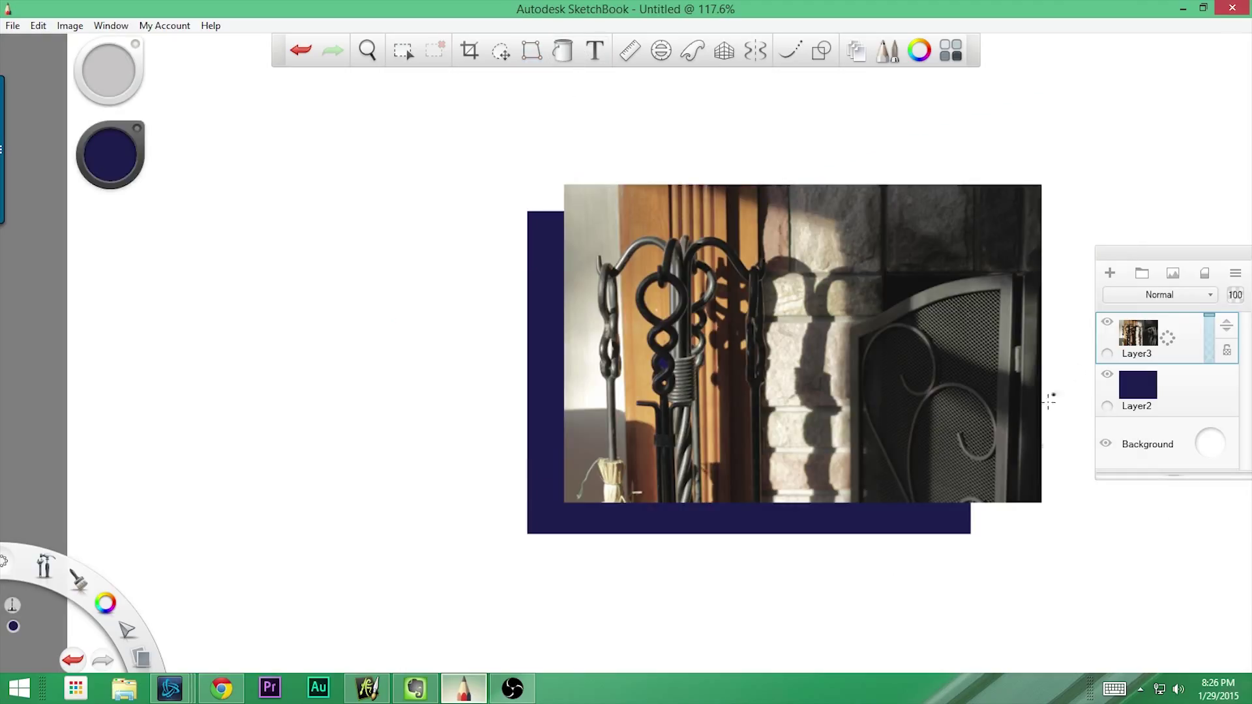
- Add a new empty Layer5 and hide the photo Layer3 and navy Layer2
left_click(1114, 273)
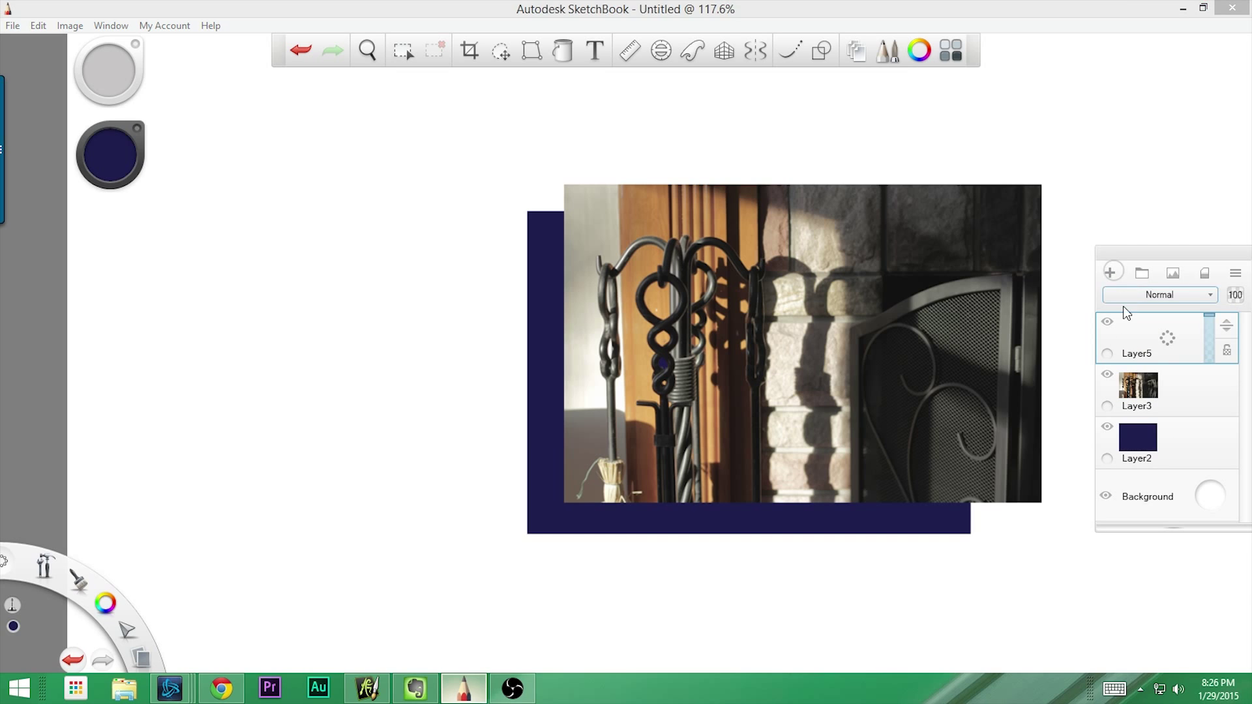
left_click(1107, 375)
left_click(1108, 428)
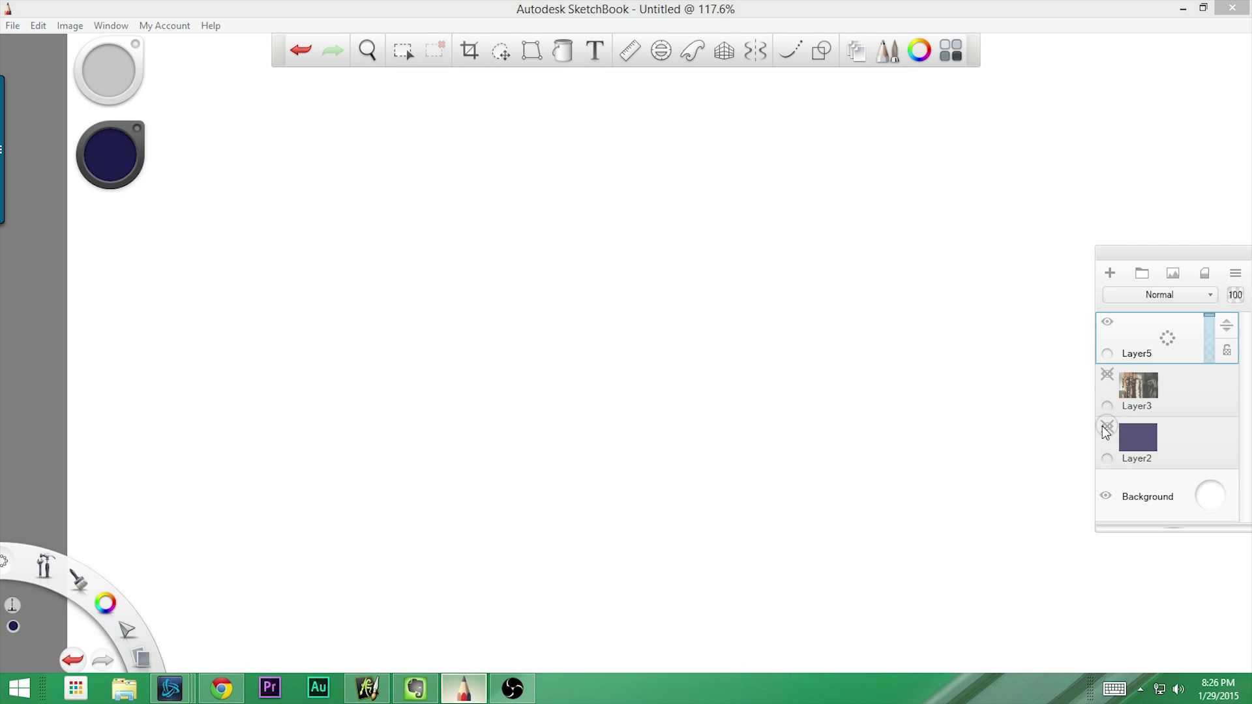
- Select a rectangle and add two overlapping oval selections to it
left_click(402, 52)
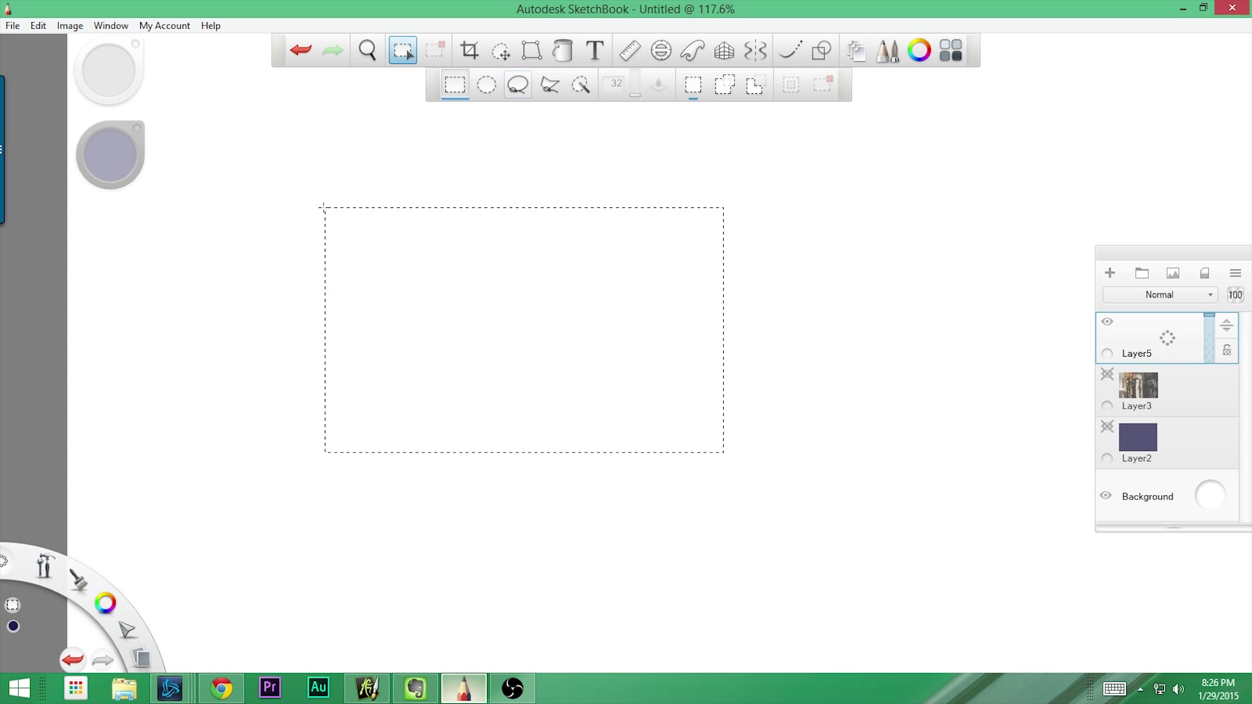
left_click(487, 85)
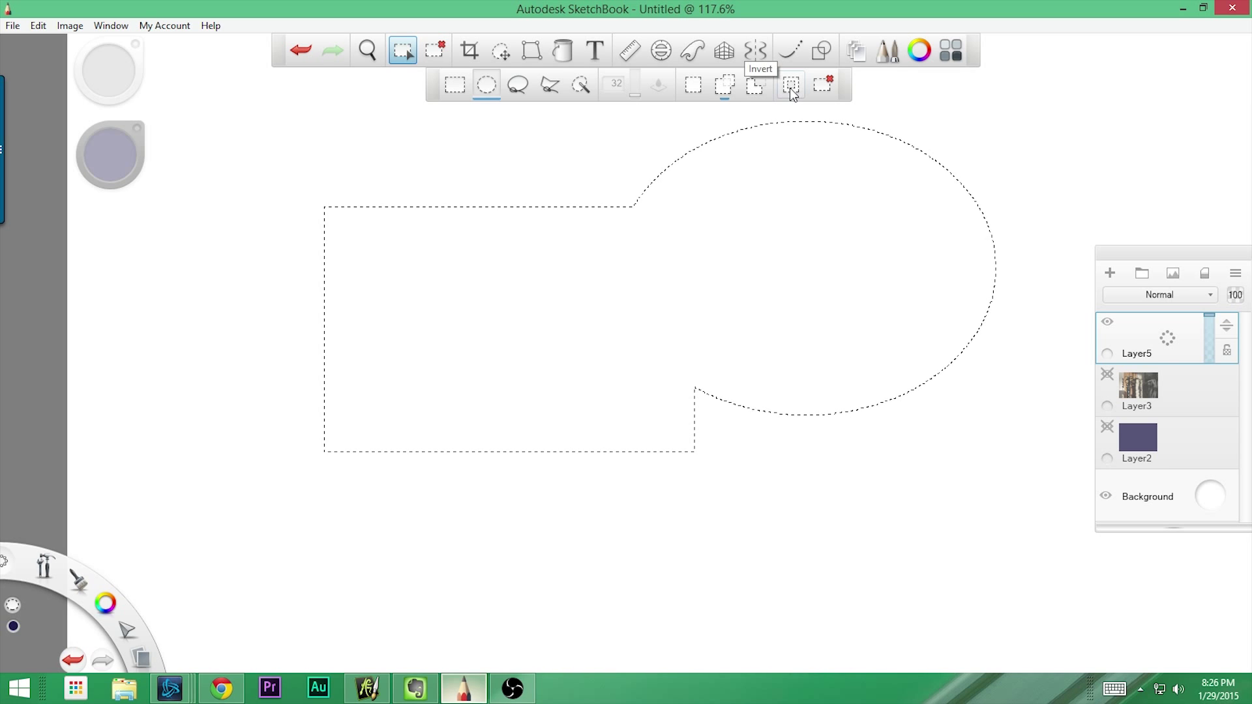
key("shift")
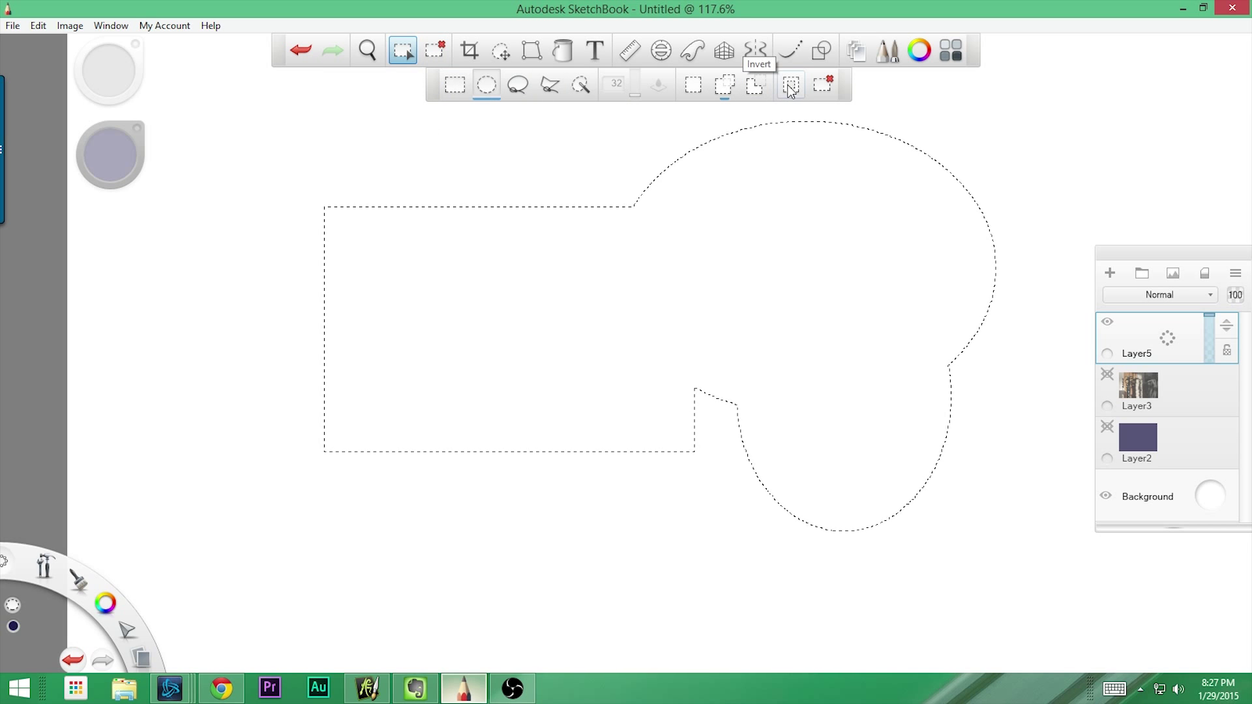
- Fill the rectangle-and-ovals selection with solid pink-red picked from the colour wheel
left_click(562, 50)
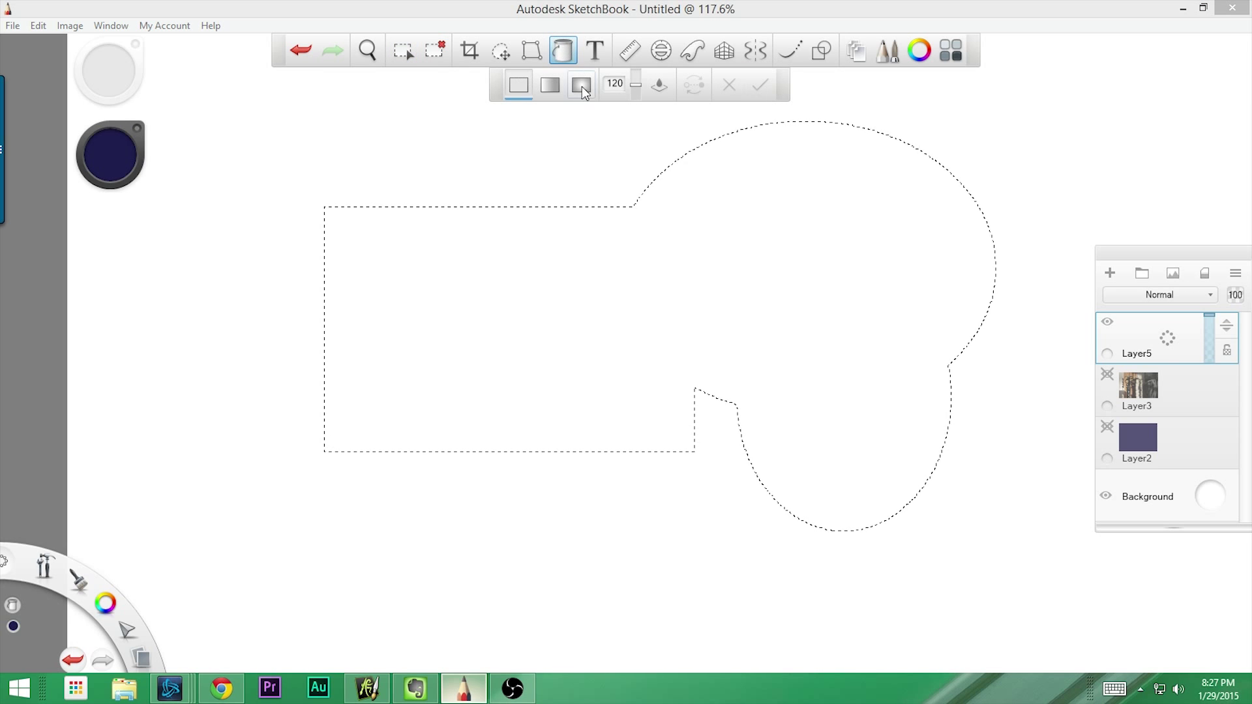
left_click(121, 144)
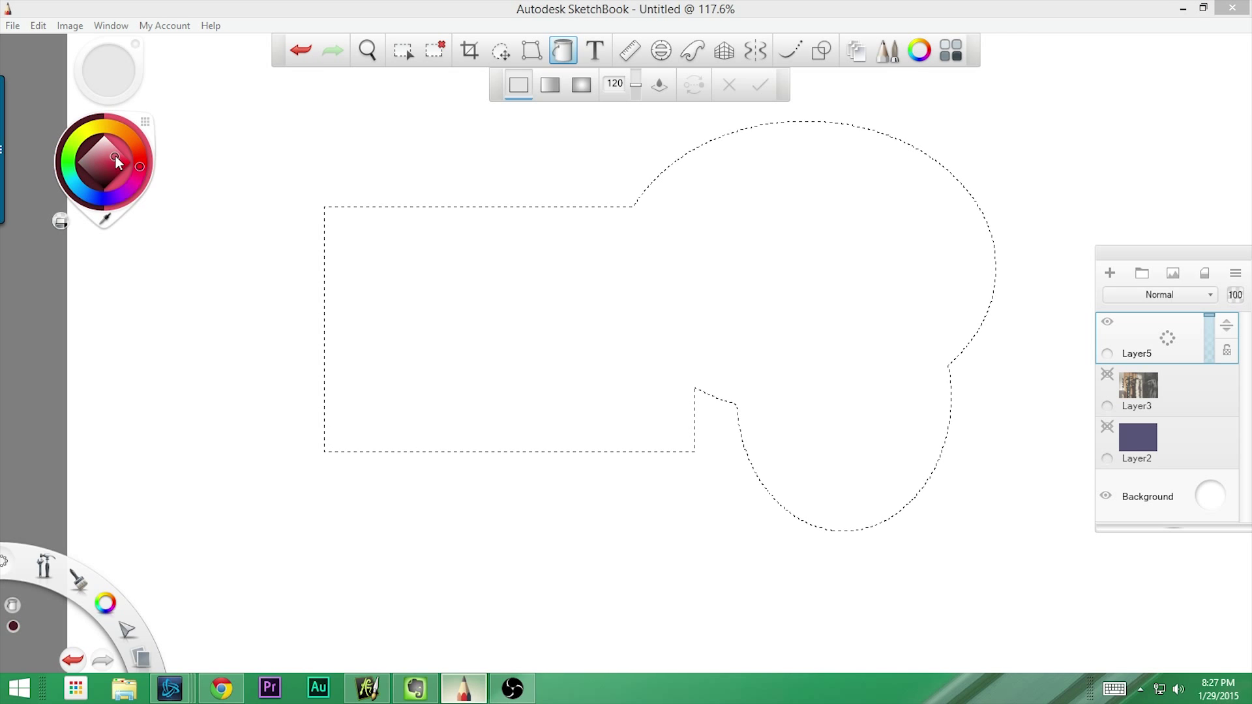
left_click(116, 158)
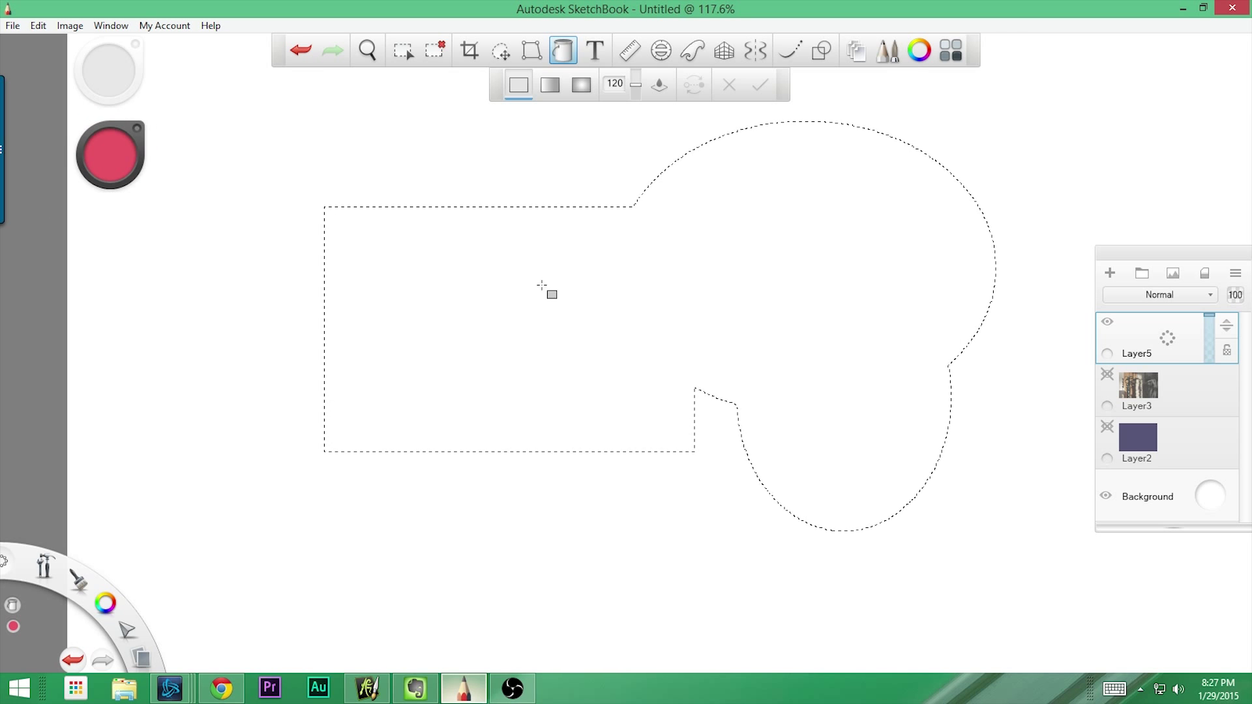
left_click(542, 285)
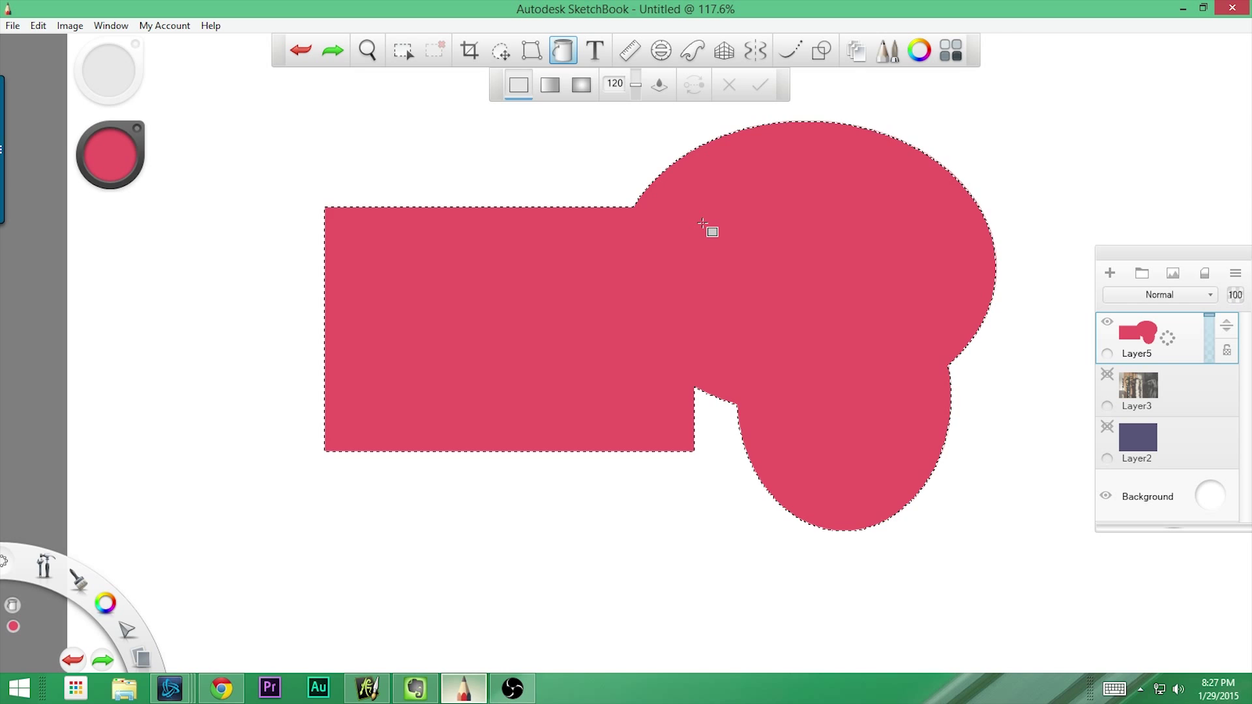
left_click(551, 85)
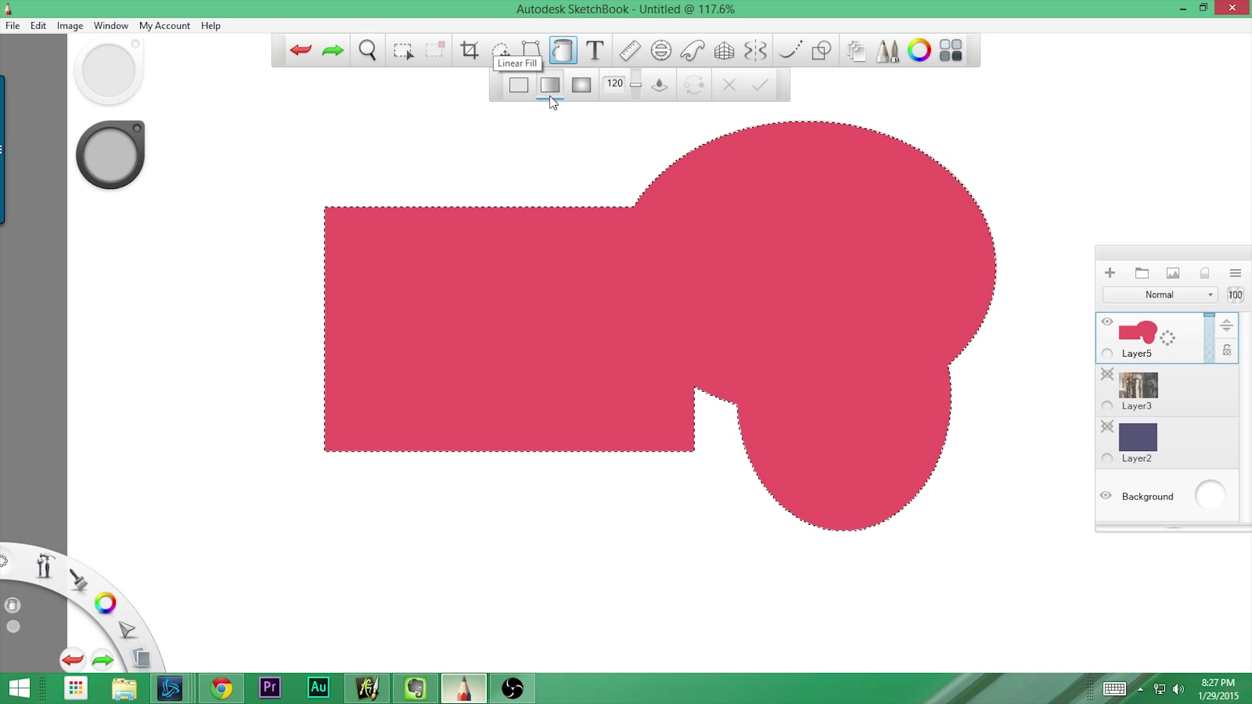
- Lay a linear gradient across the shape toward the upper right and make its end blue
left_click(393, 375)
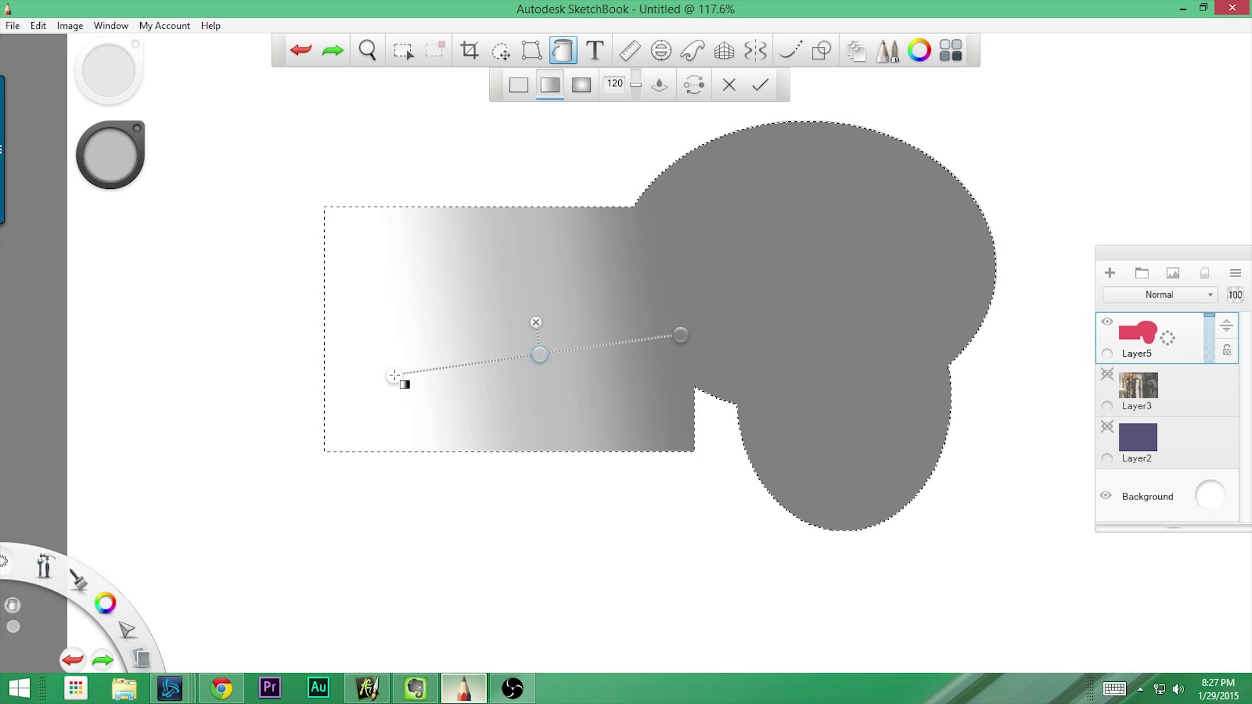
left_click_drag(828, 264, 947, 230)
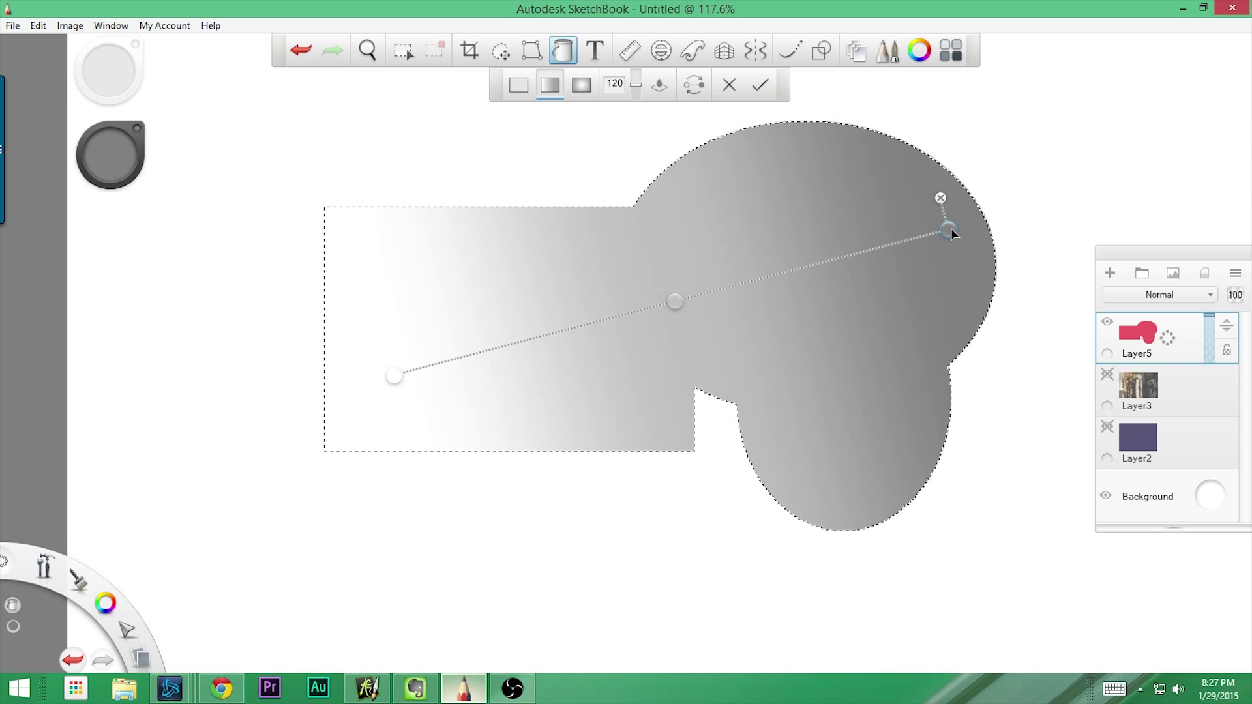
left_click(949, 228)
left_click(958, 240)
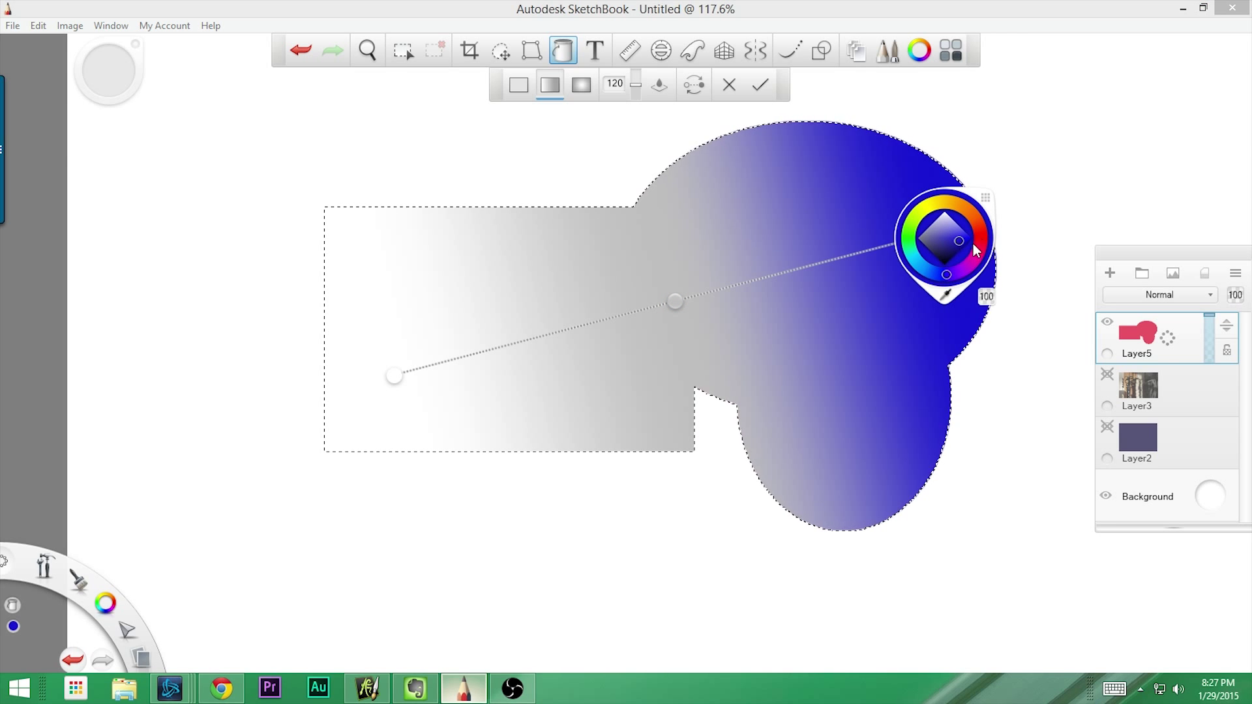
- Set the gradient's middle stop to light green and the end to a greyer blue
left_click(675, 302)
left_click(676, 301)
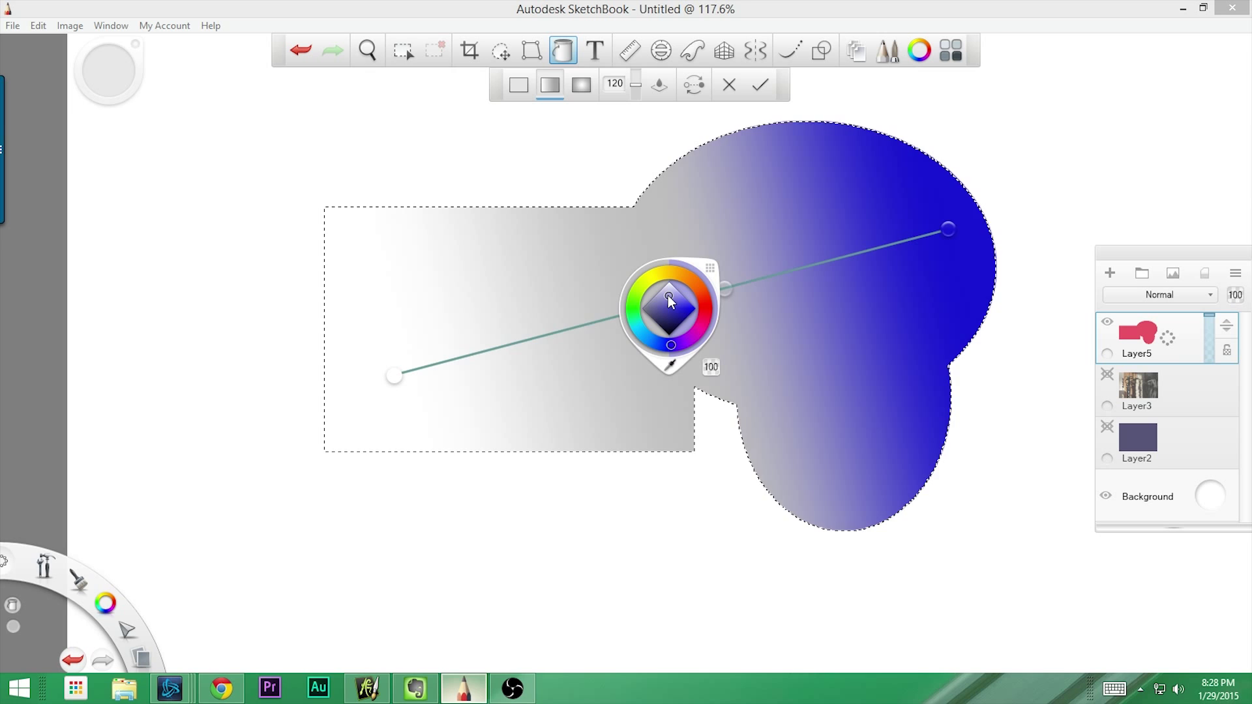
left_click(668, 296)
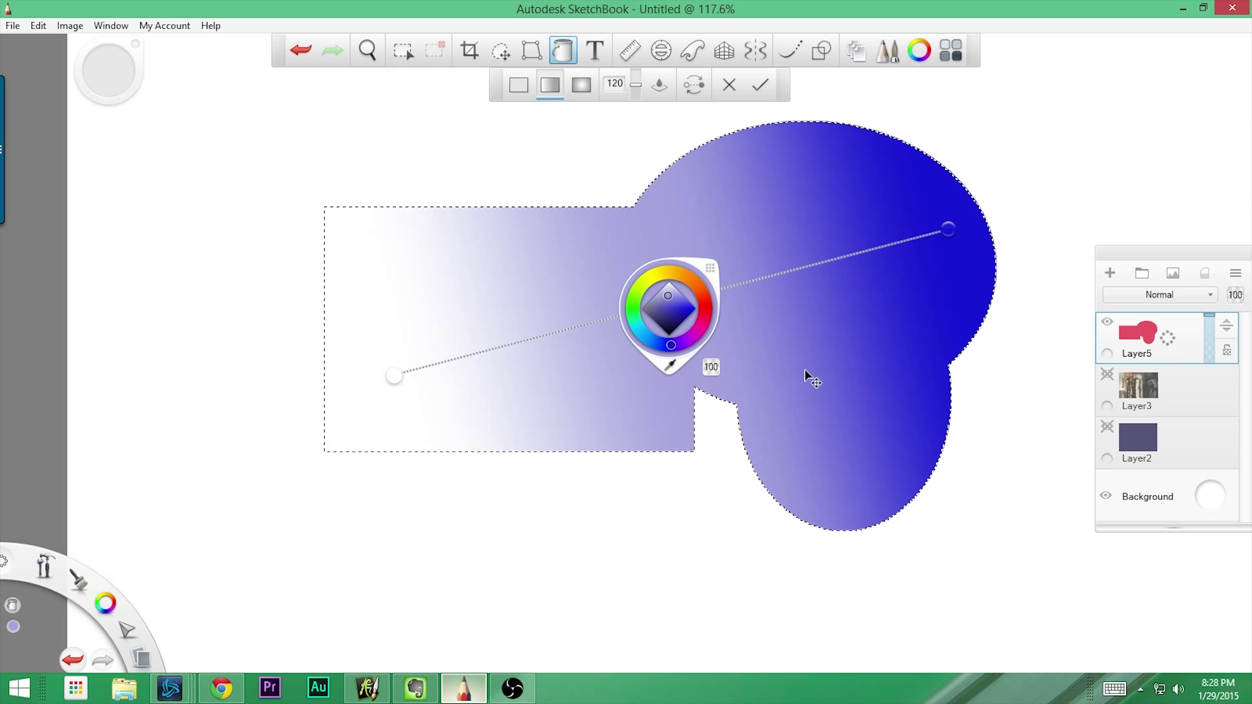
left_click(995, 416)
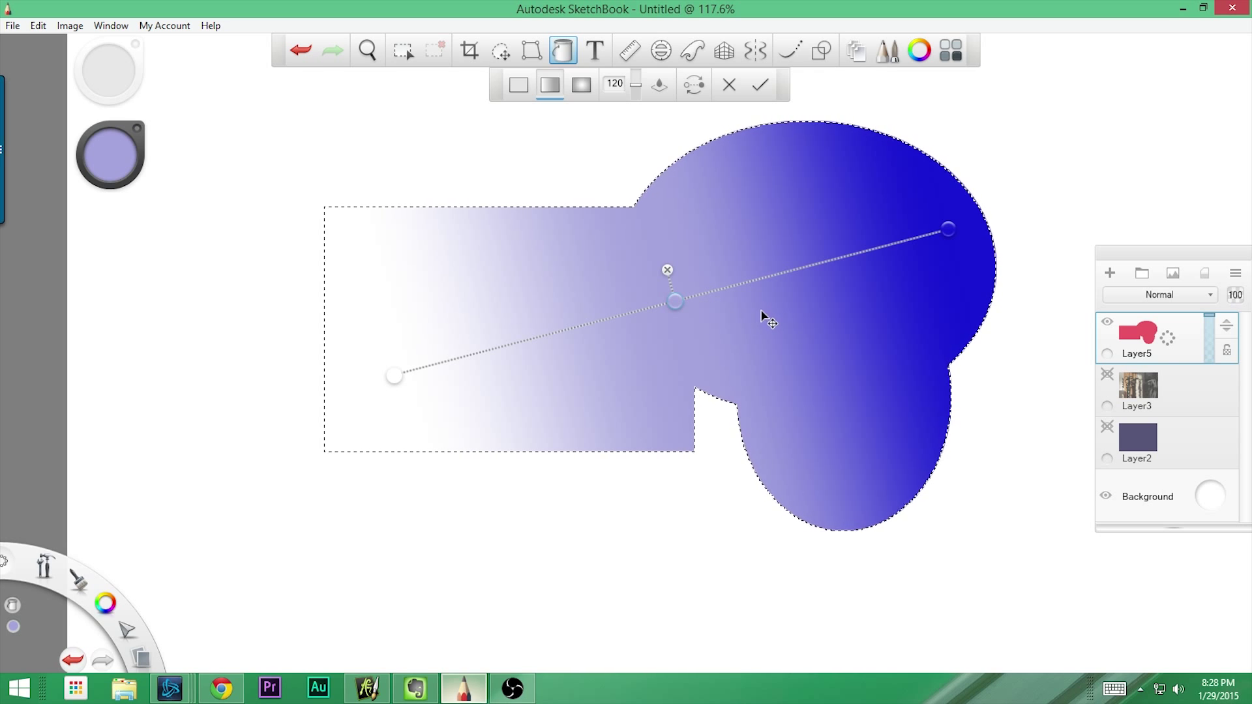
left_click(676, 300)
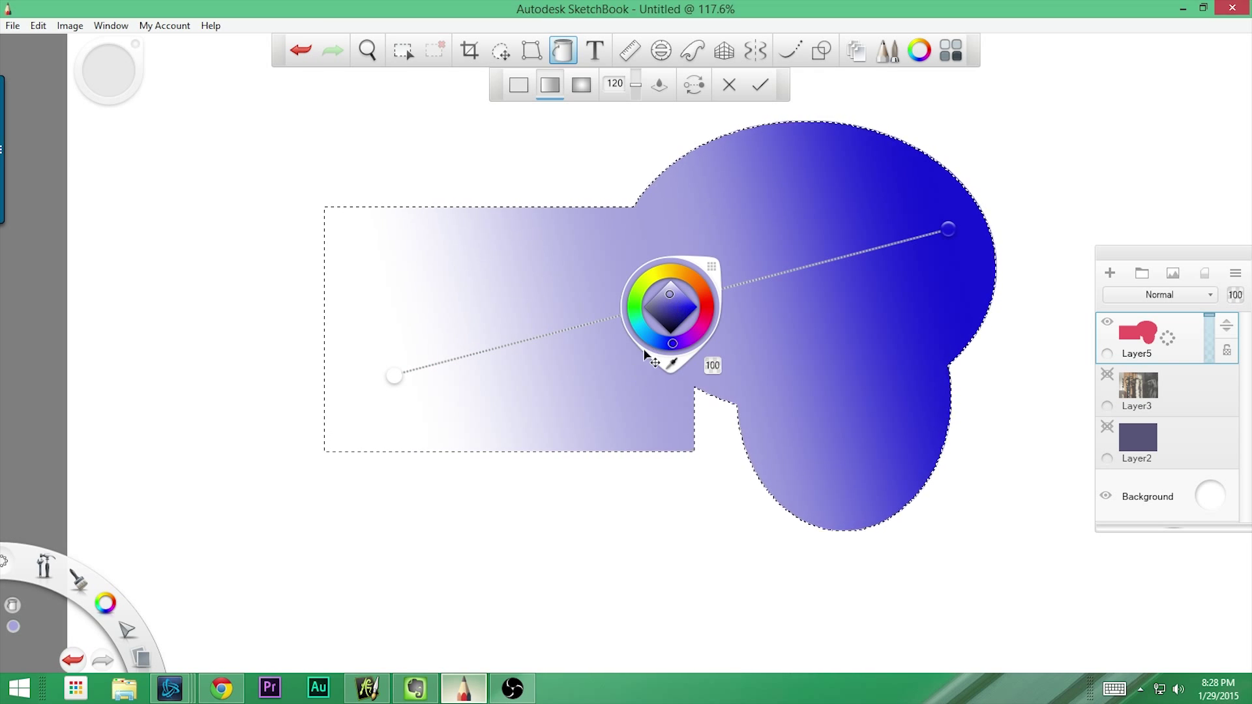
left_click(635, 309)
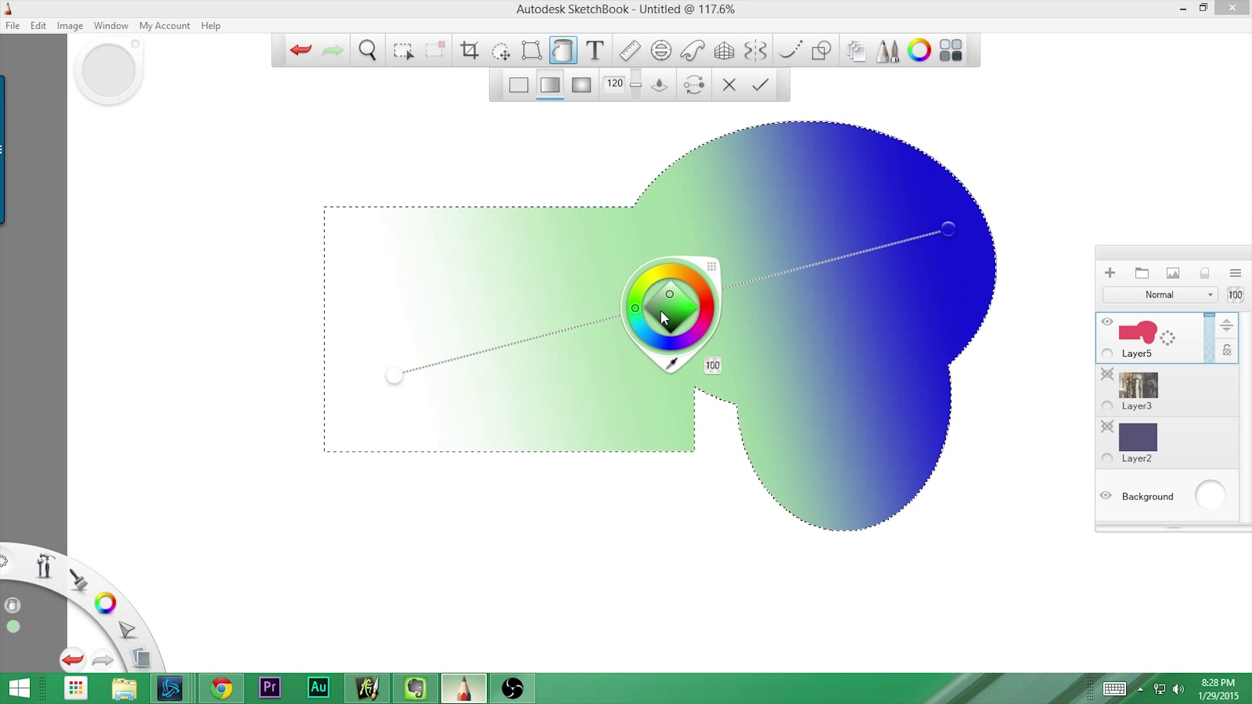
left_click(948, 228)
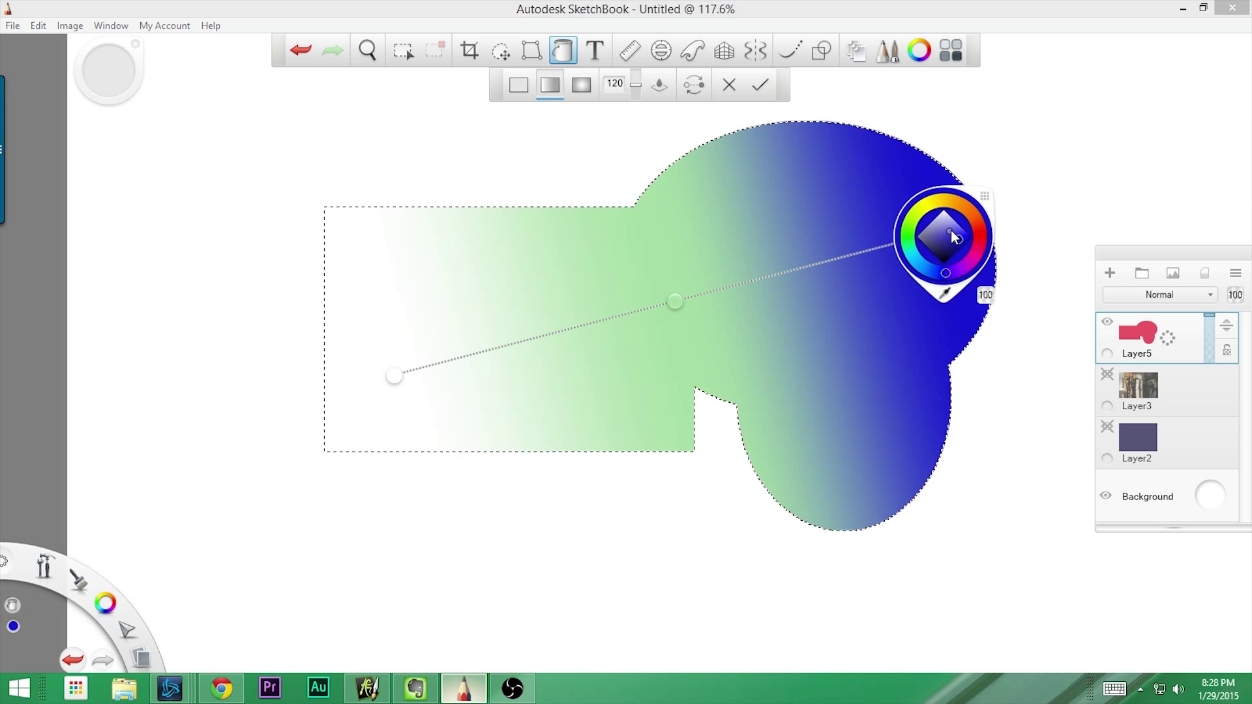
left_click(949, 238)
left_click(947, 236)
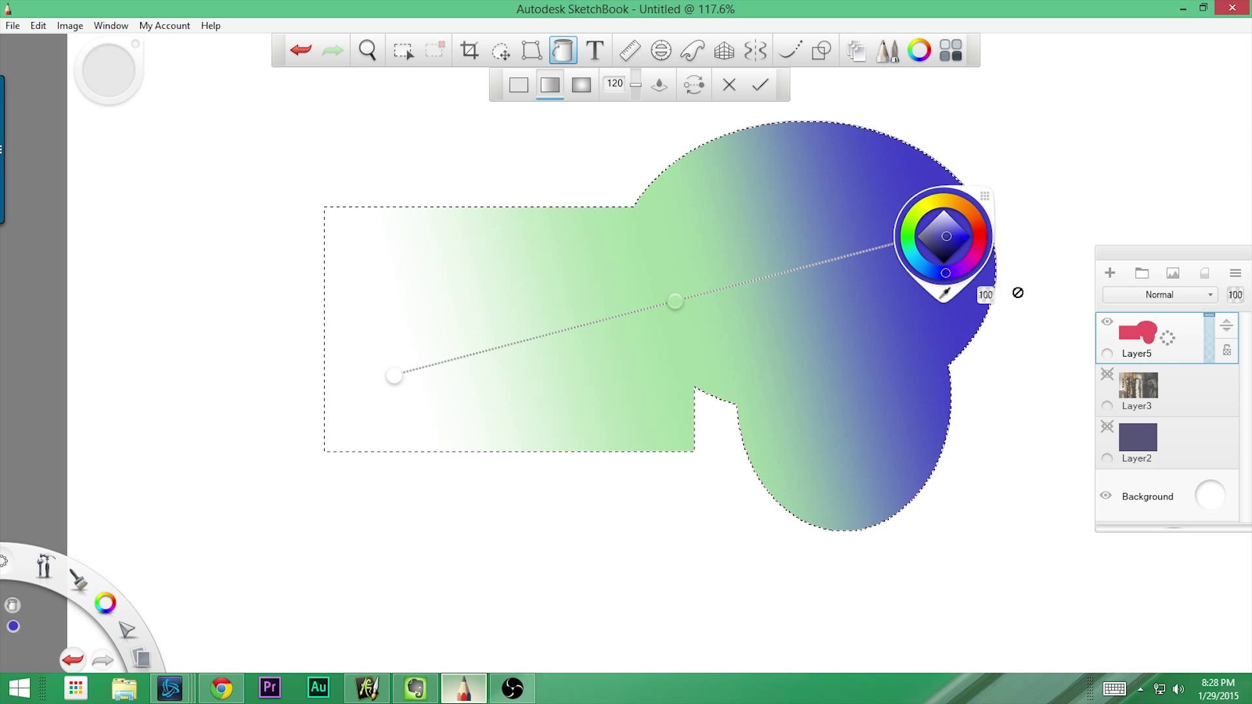
left_click(1032, 307)
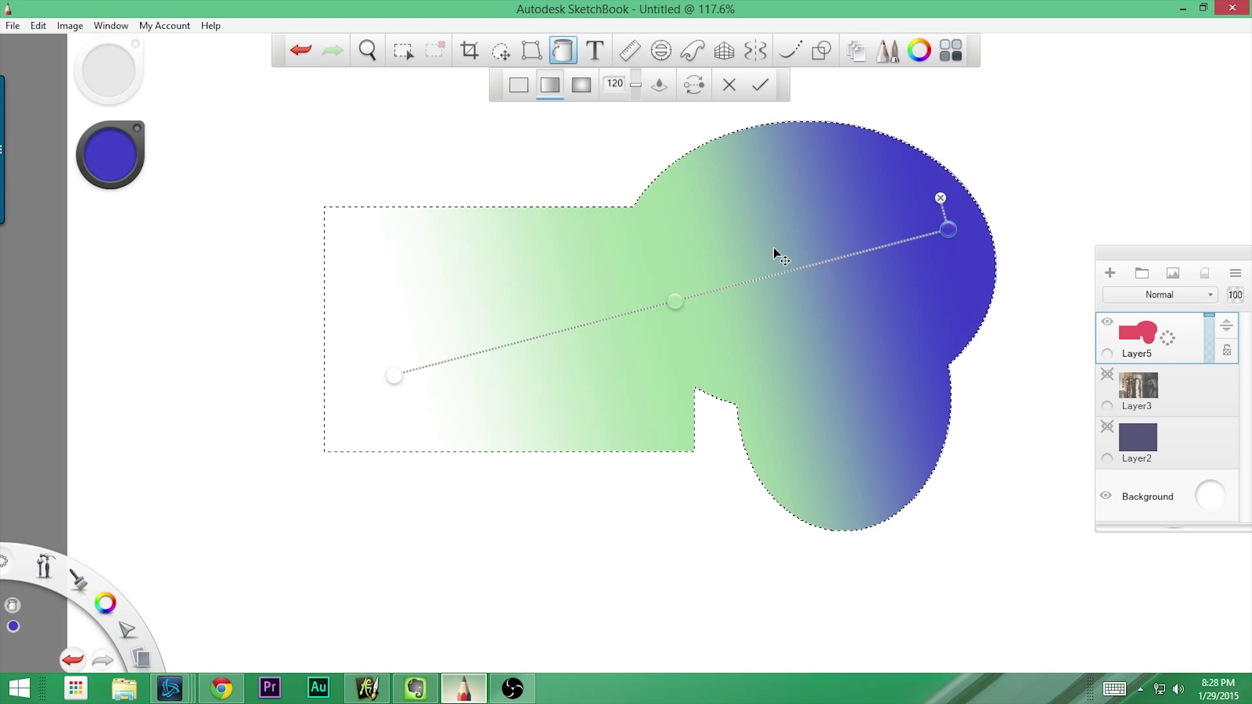
- Add a steel-blue colour stop to the gradient
left_click(554, 332)
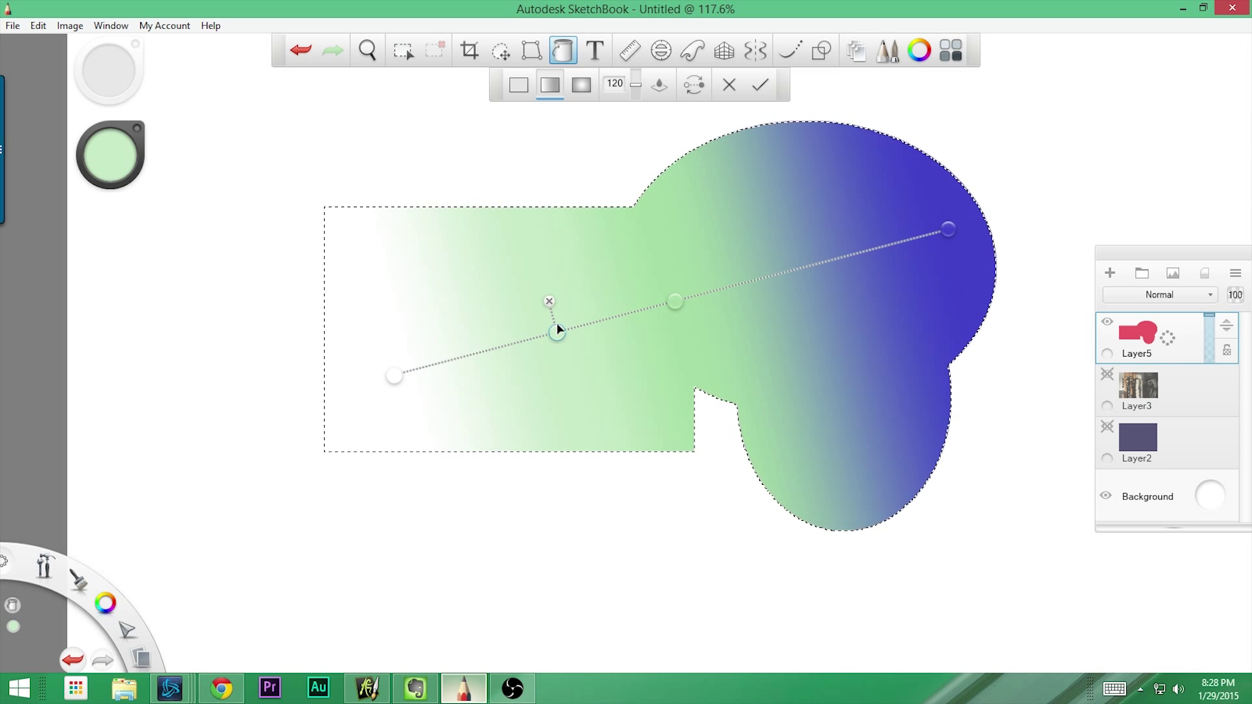
left_click(557, 332)
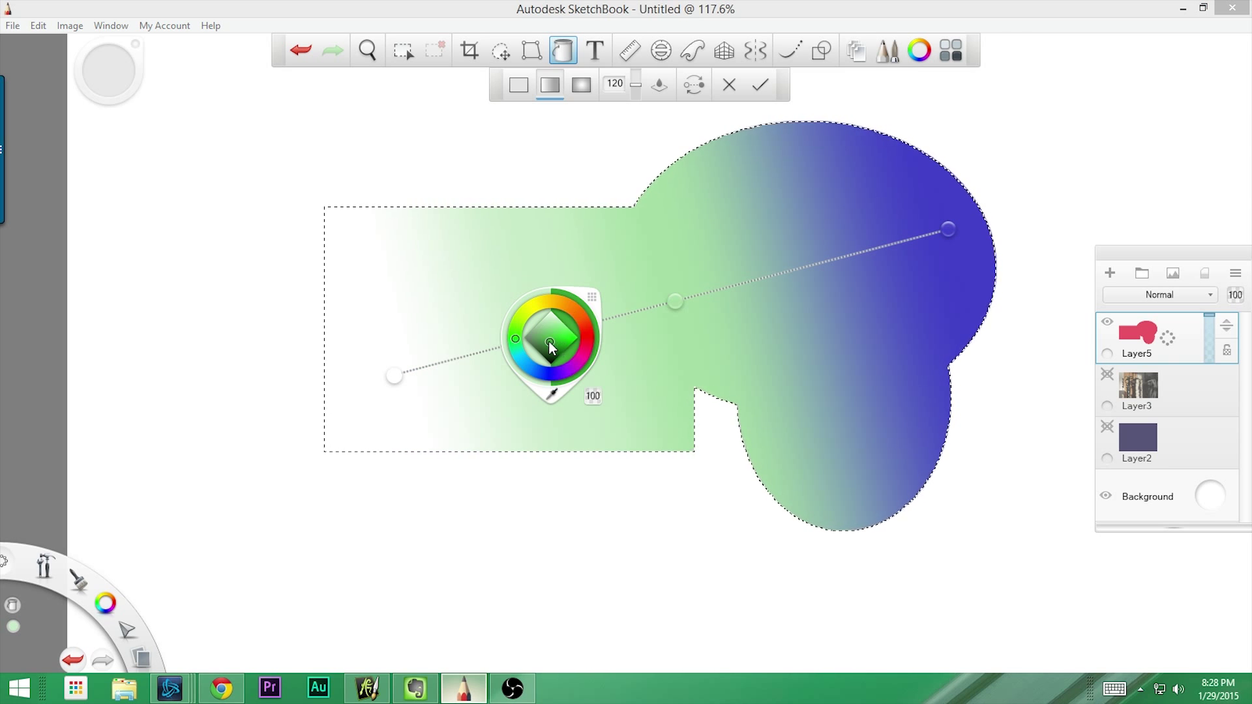
left_click(533, 361)
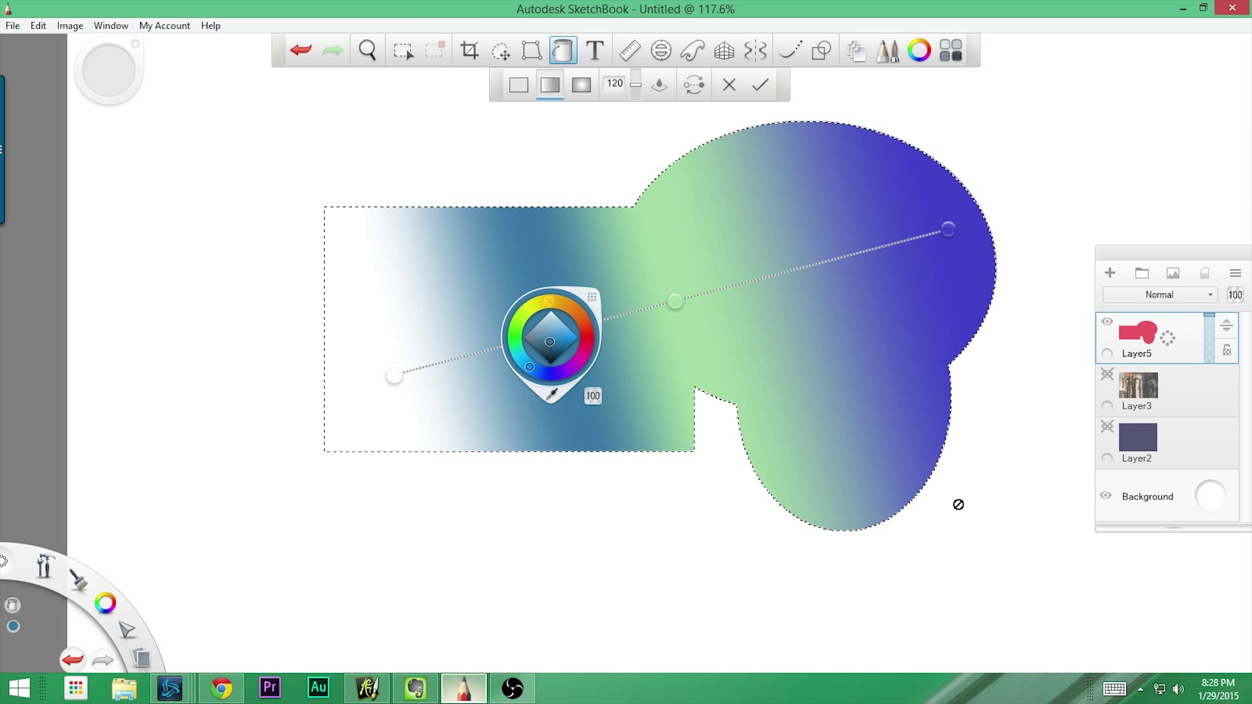
left_click(949, 479)
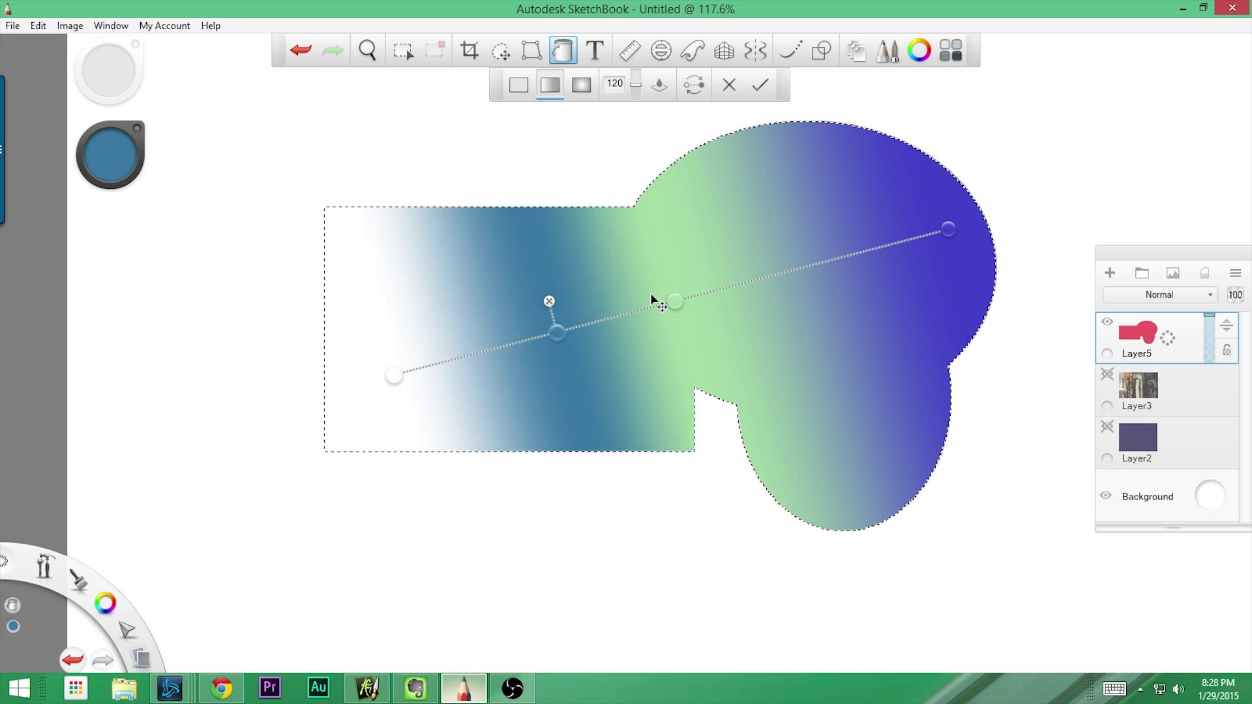
- Delete the green stop and reposition the gradient's start, end and middle handles
mouse_move(952, 241)
left_click_drag(948, 229, 865, 333)
left_click_drag(395, 376, 350, 255)
mouse_move(611, 290)
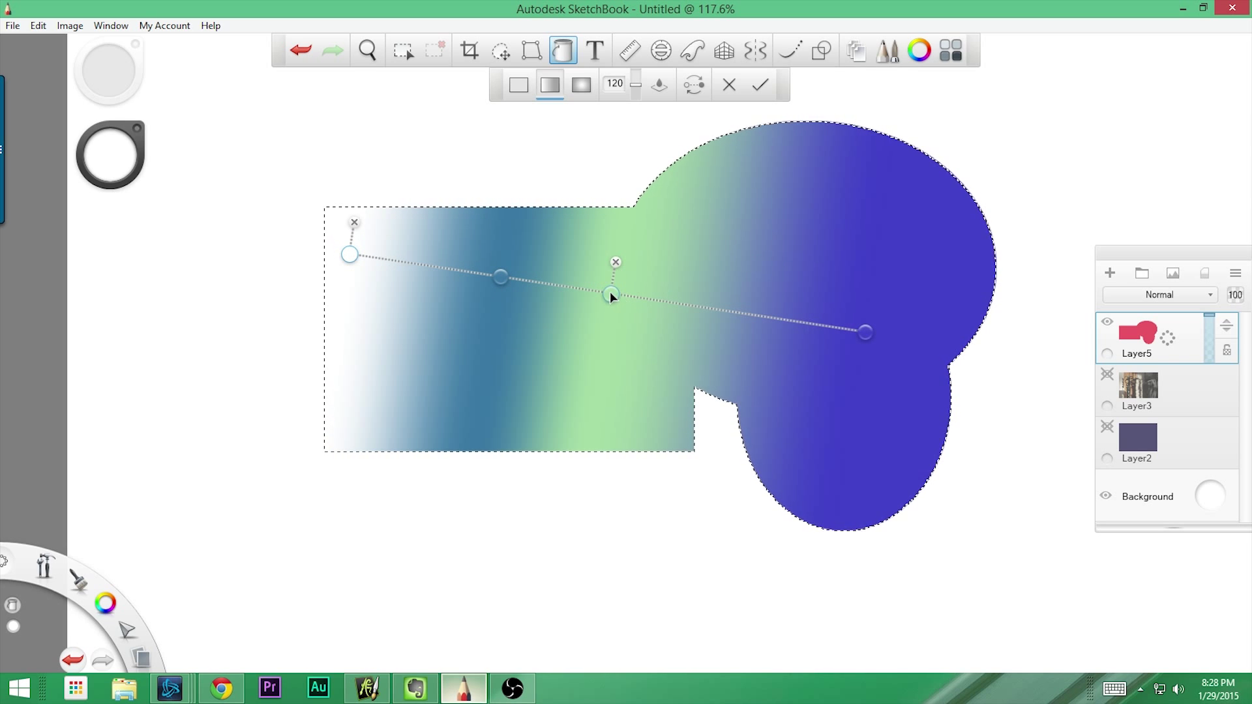
left_click(616, 261)
left_click(618, 293)
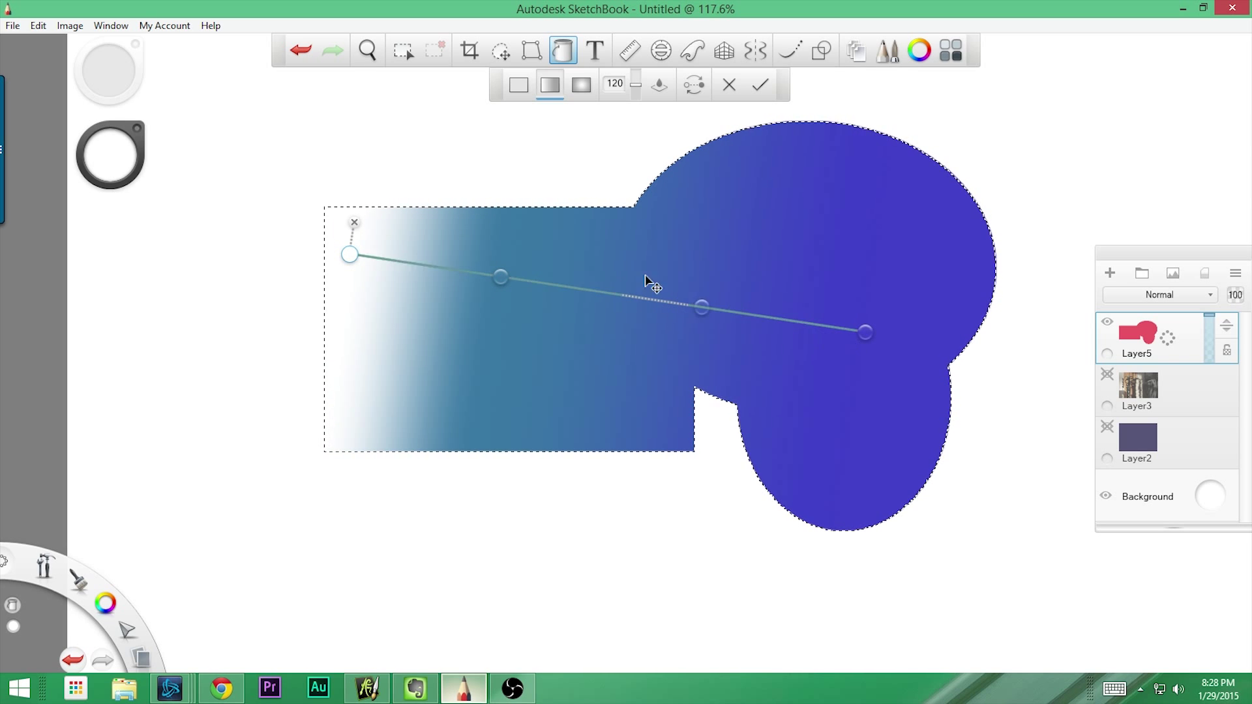
left_click_drag(502, 276, 713, 311)
- Level the gradient horizontally, toggle Reverse twice to keep white on the left, and apply
mouse_move(866, 332)
left_mouse_down()
mouse_move(892, 282)
mouse_move(931, 262)
mouse_move(867, 341)
left_mouse_up()
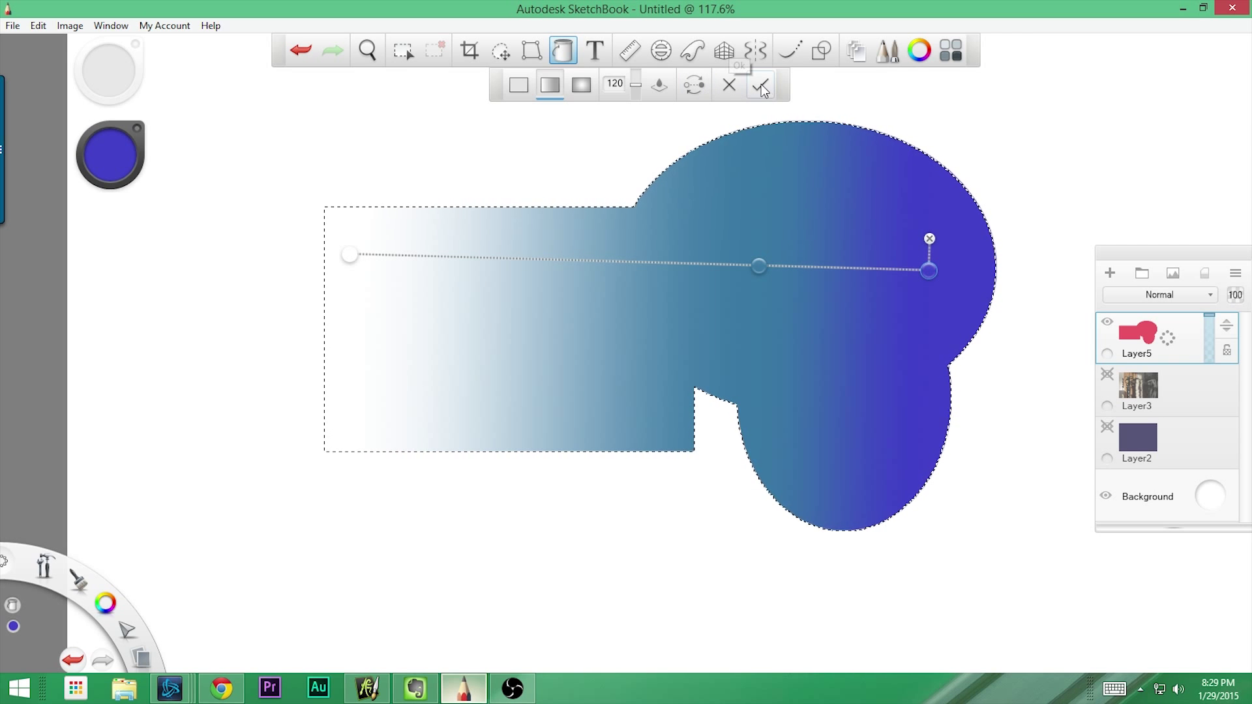
left_click(694, 84)
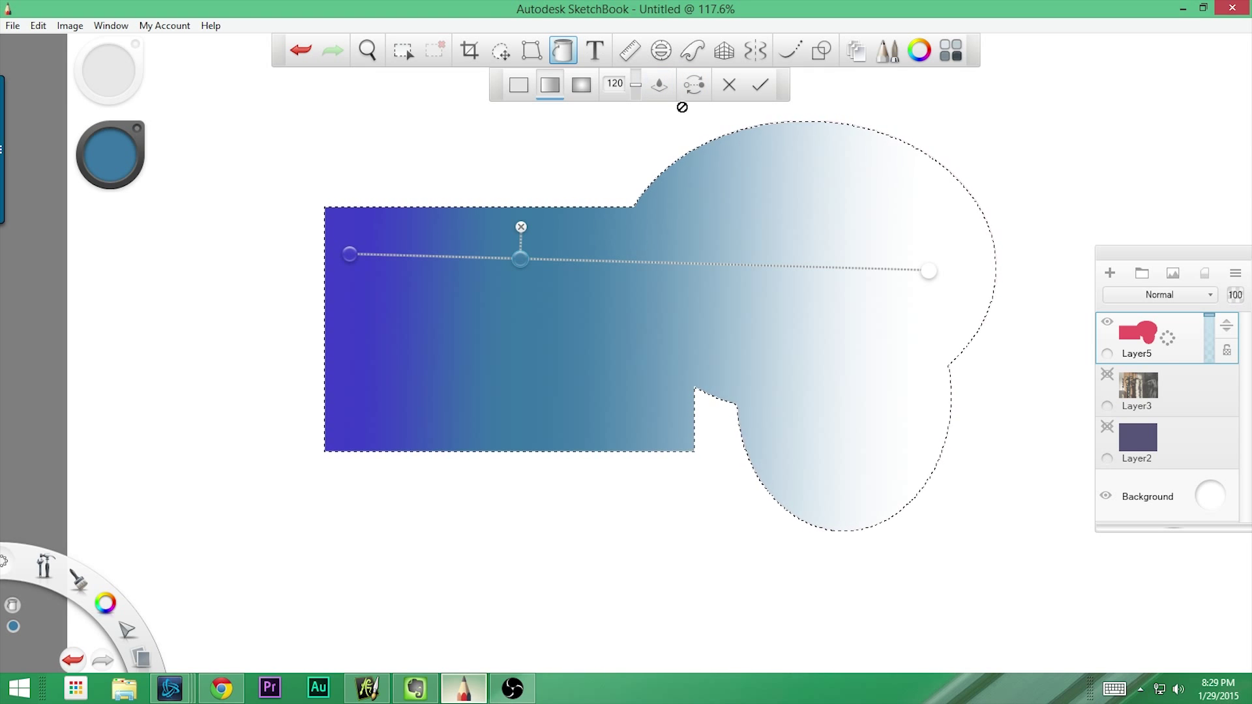
left_click(707, 92)
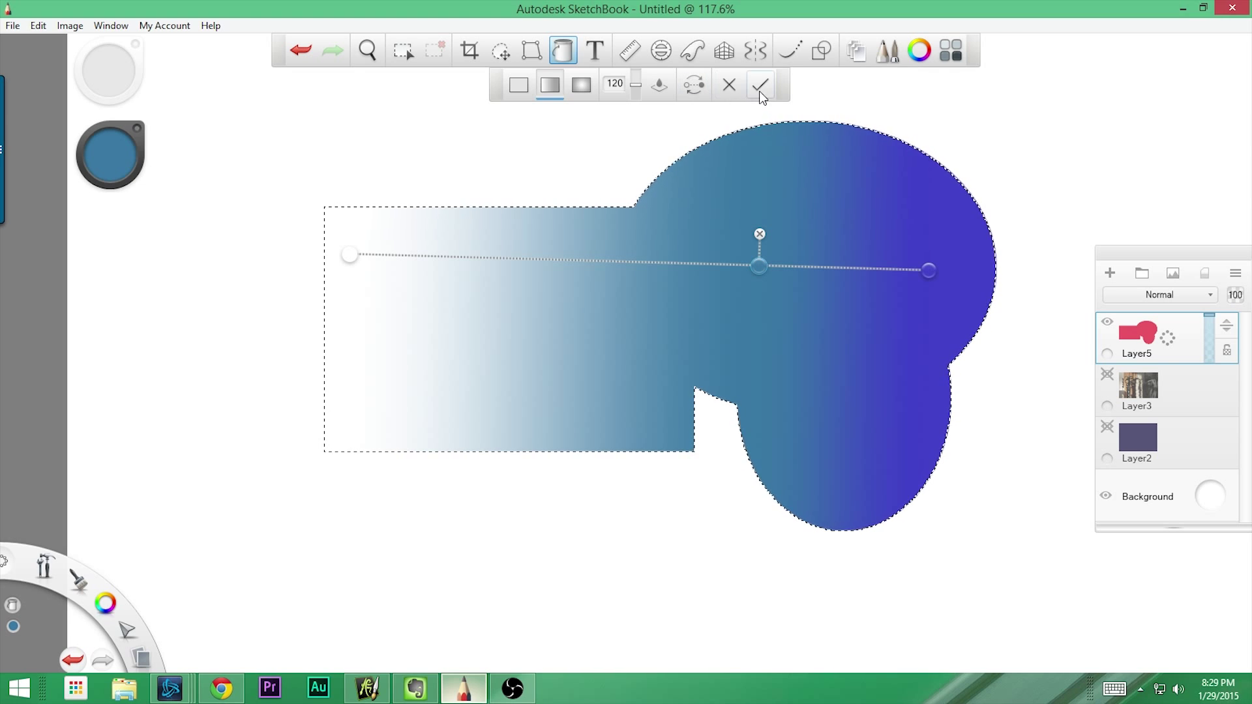
left_click(759, 90)
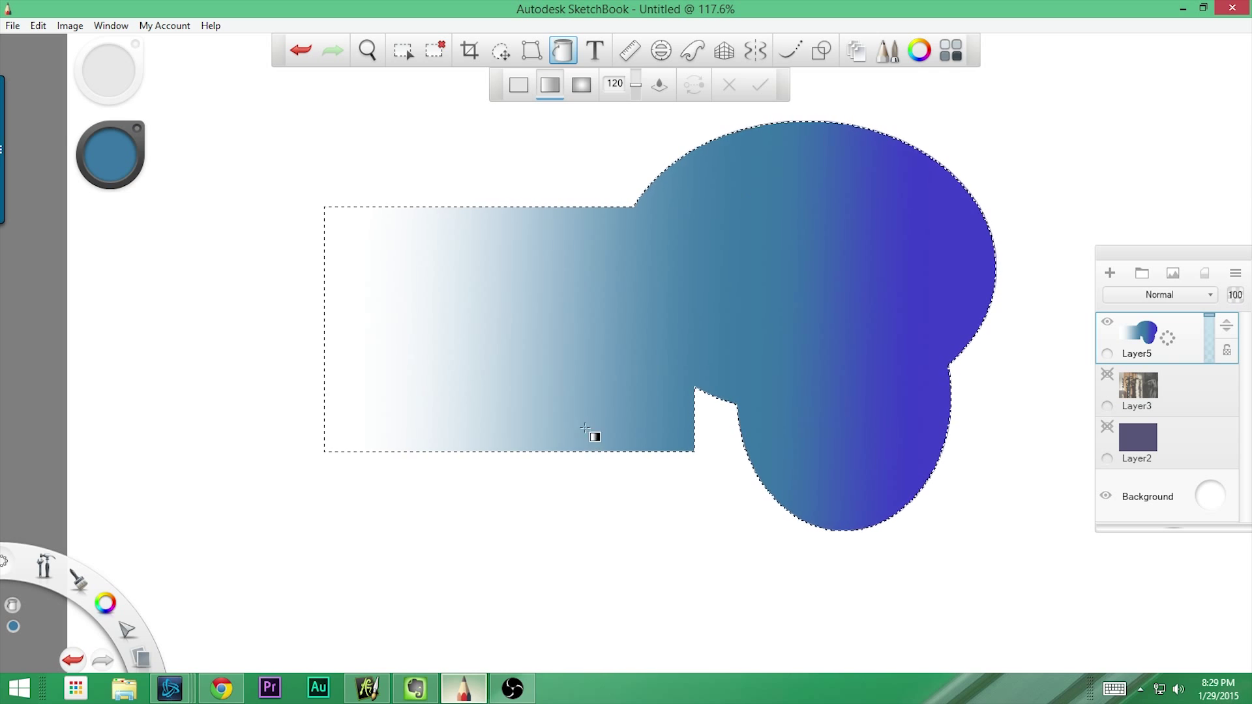
- Drag a new white-to-purple linear gradient with a shorter middle stretch and apply it
left_click(432, 333)
left_click_drag(624, 286, 923, 258)
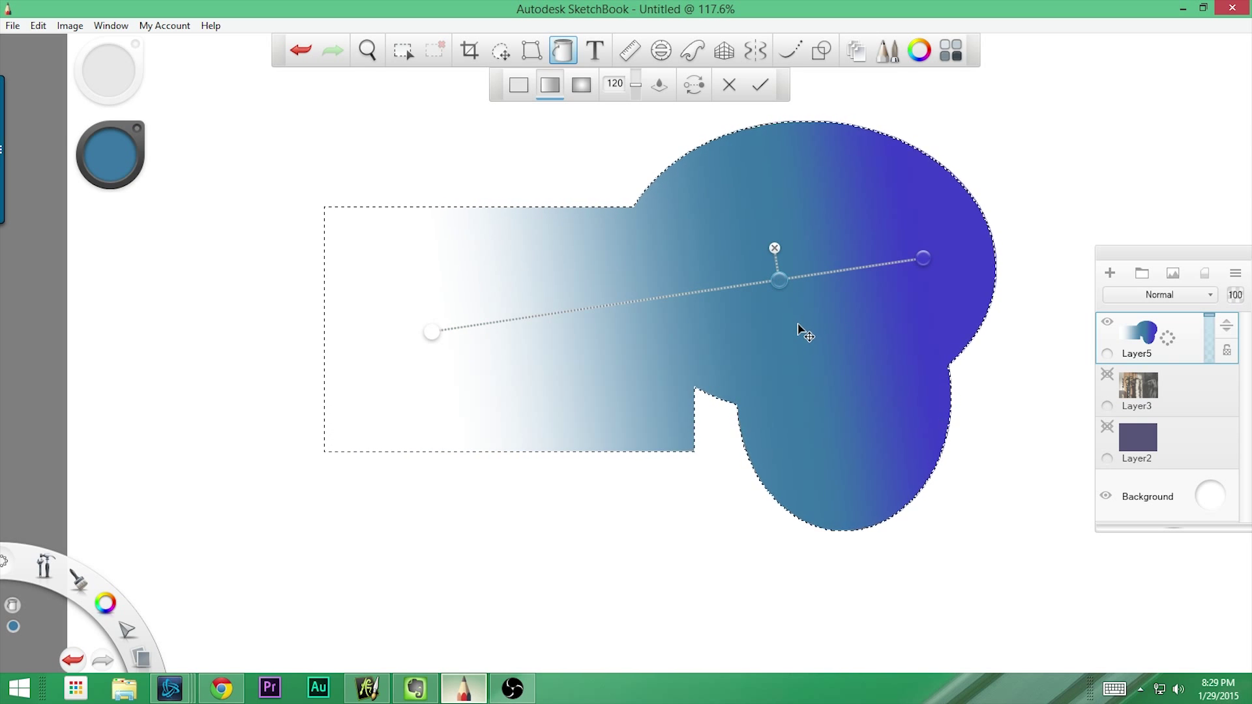
left_click_drag(430, 331, 360, 327)
mouse_move(758, 279)
left_mouse_down()
mouse_move(674, 280)
mouse_move(657, 295)
left_mouse_up()
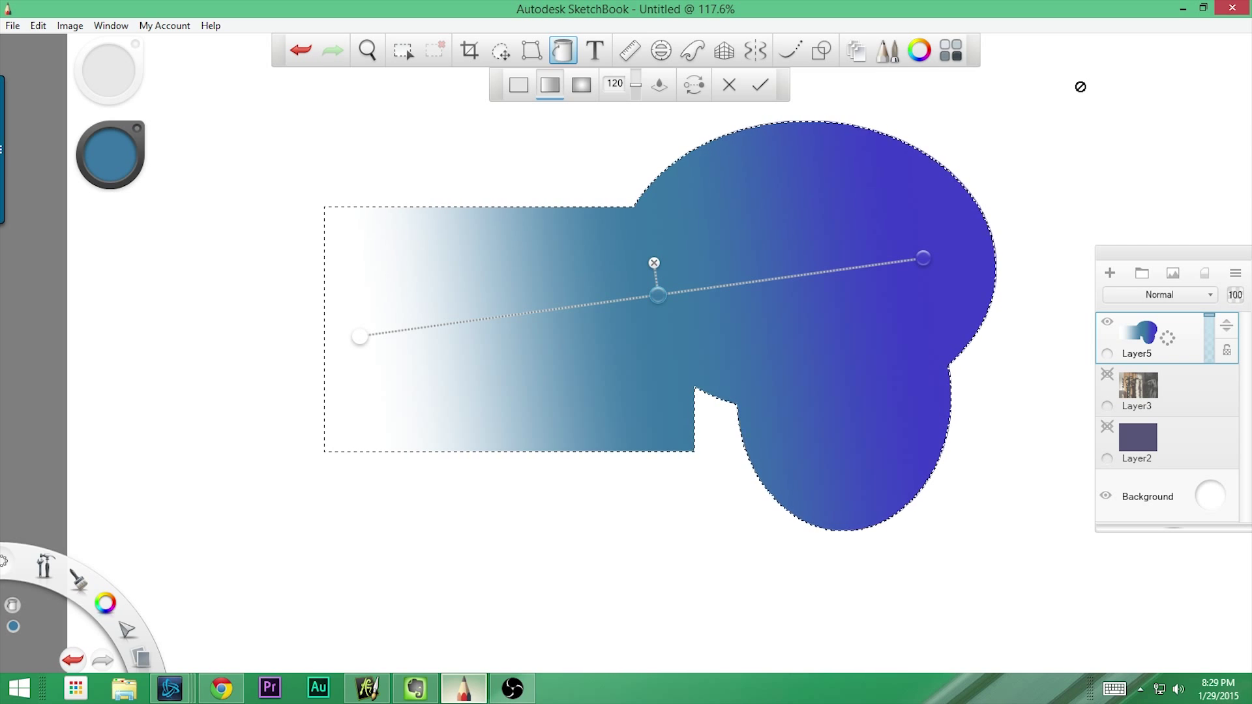
left_click(760, 86)
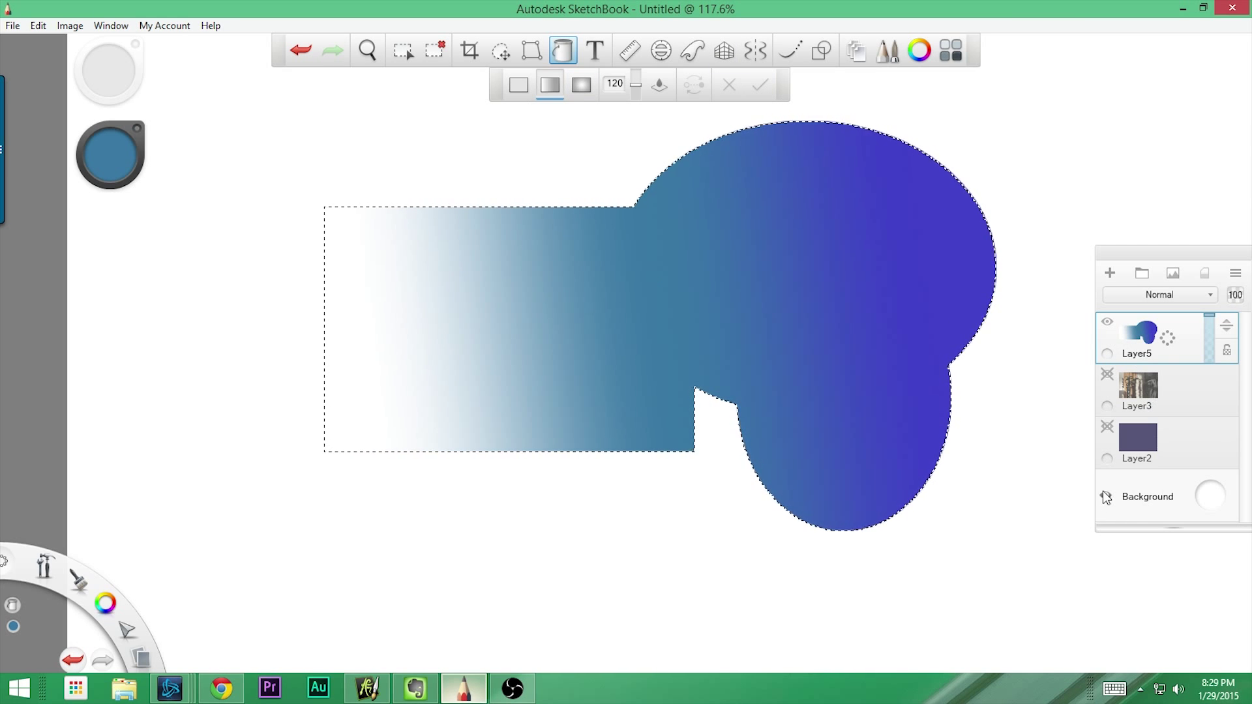
- Try two more gradient fills and undo them, keeping the shape's selection intact
left_click(837, 496)
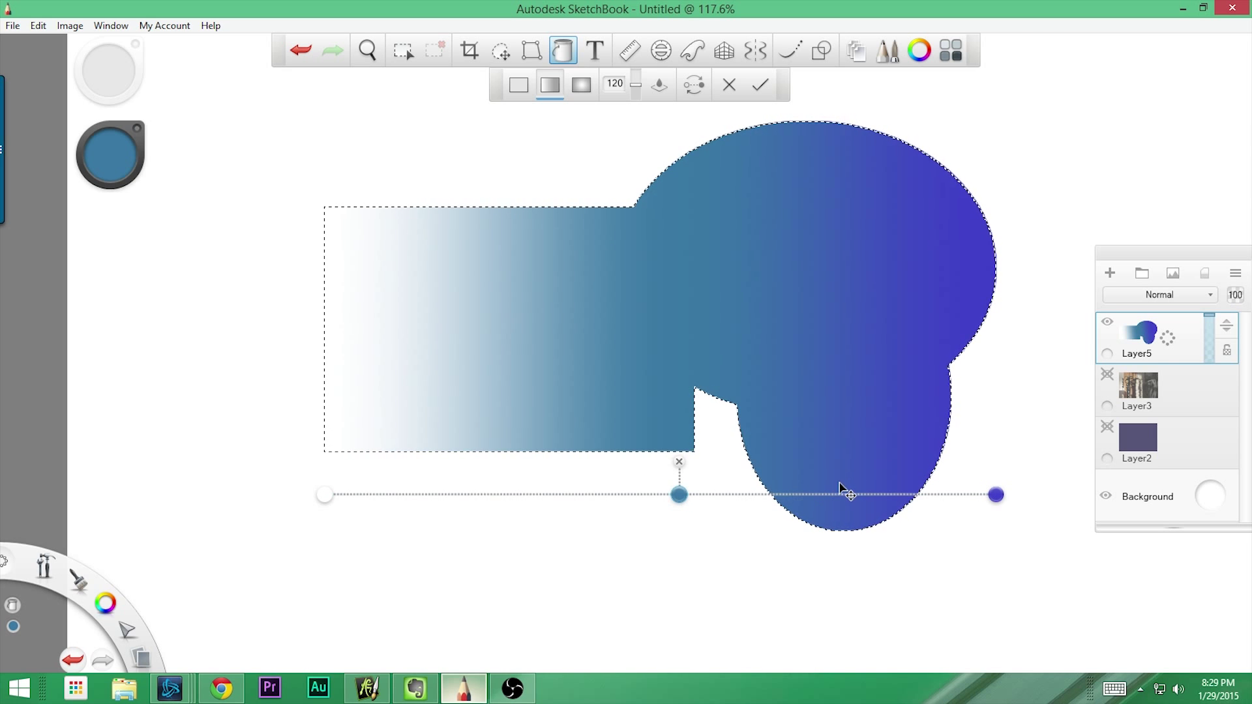
key("ctrl+z")
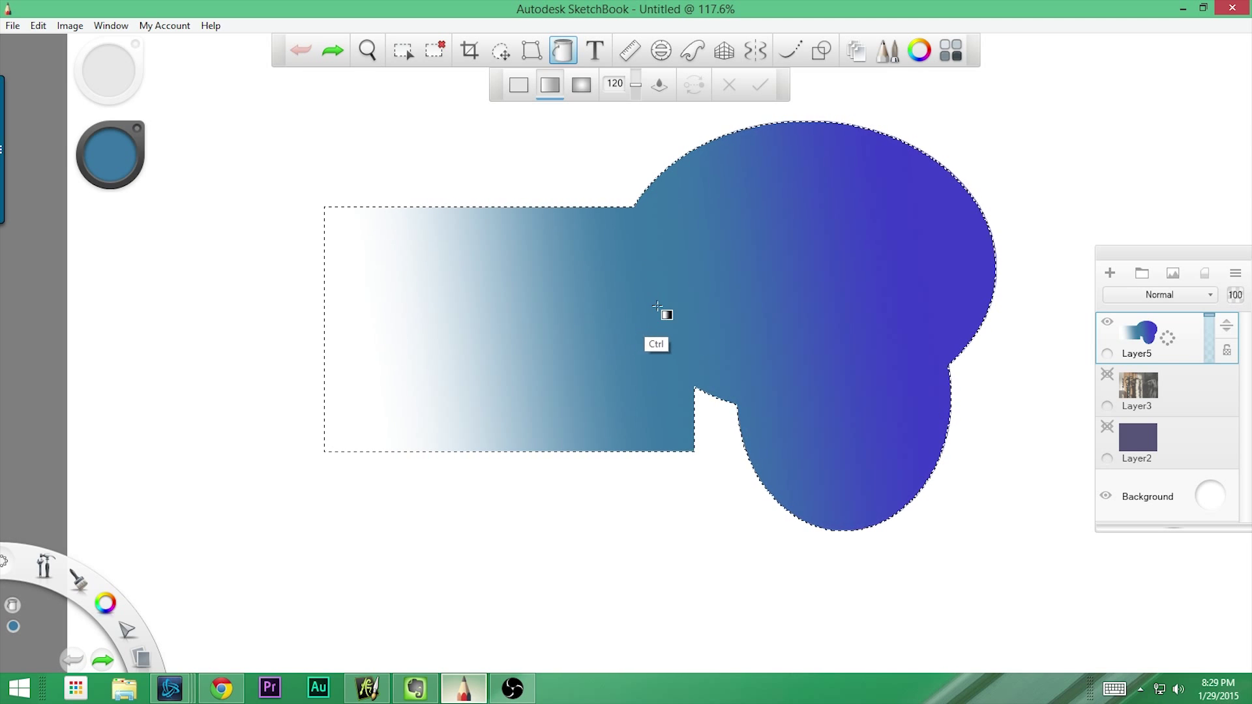
key("ctrl+d")
left_click(555, 329)
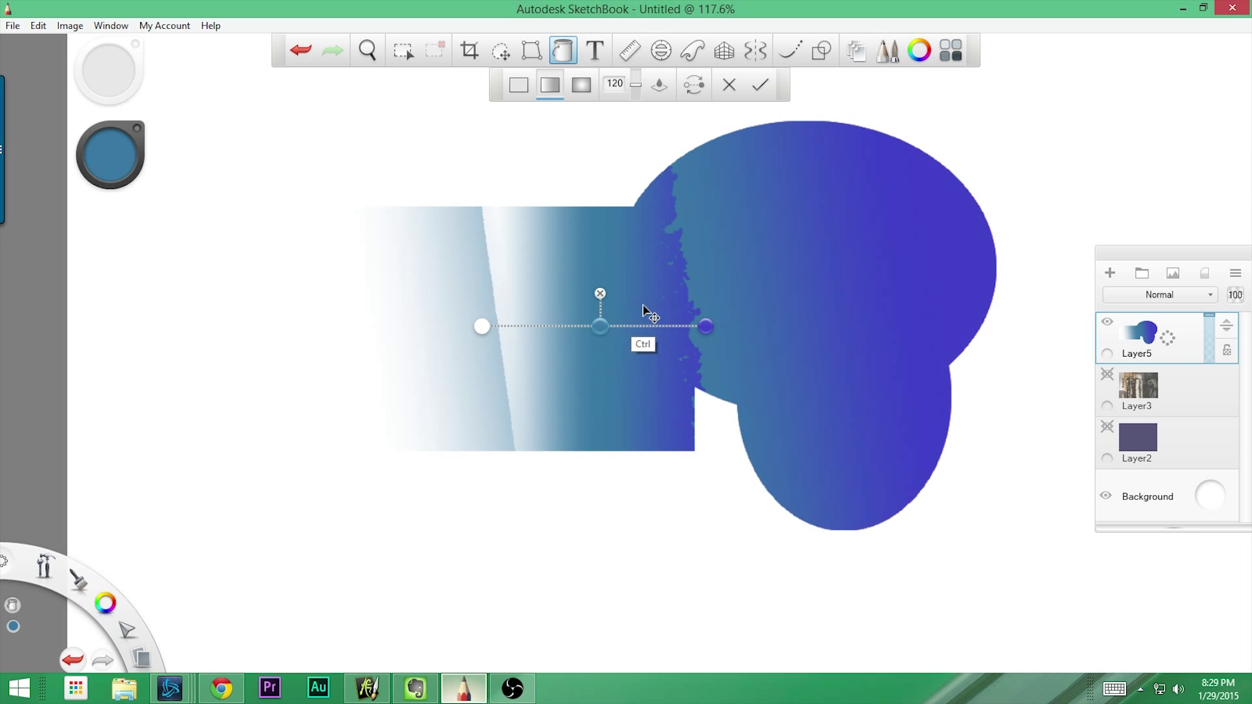
key("ctrl+z")
key("ctrl+z")
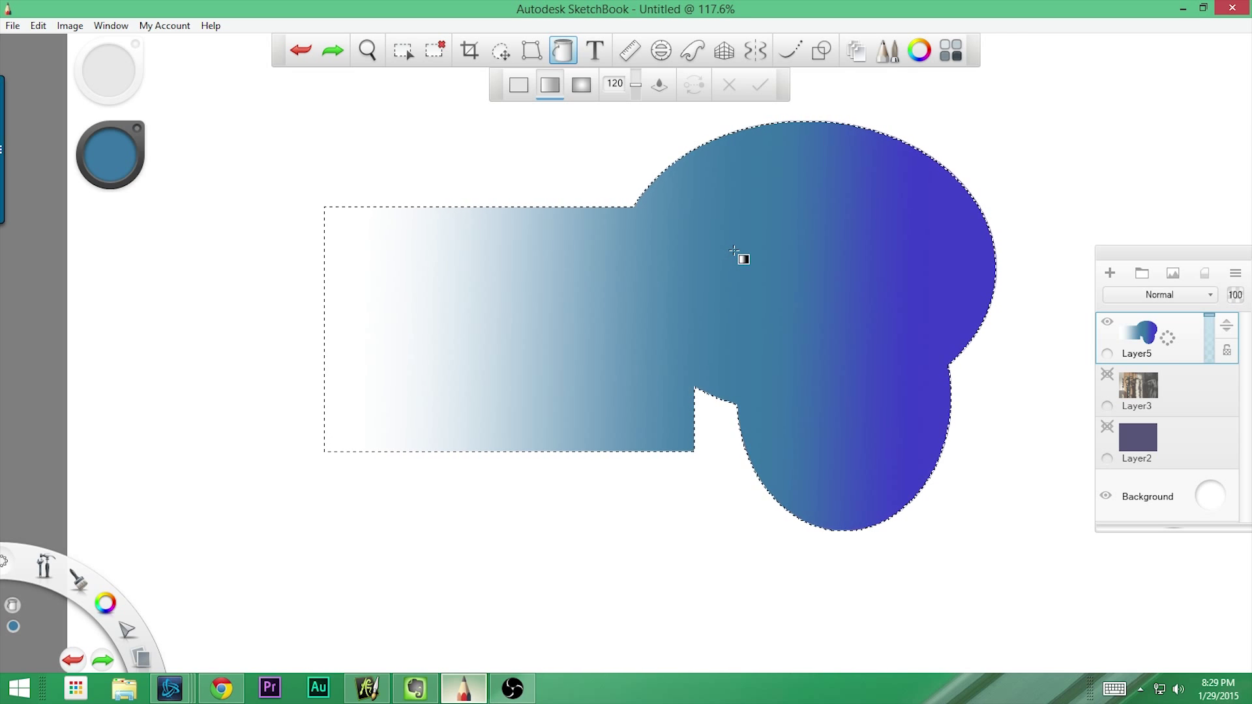
- Create a radial gradient from the shape's centre with a red centre colour
left_click(579, 86)
mouse_move(590, 329)
left_mouse_down()
mouse_move(808, 254)
mouse_move(897, 241)
mouse_move(1051, 176)
mouse_move(1134, 165)
mouse_move(1047, 232)
mouse_move(1003, 244)
left_mouse_up()
left_click_drag(730, 301, 823, 281)
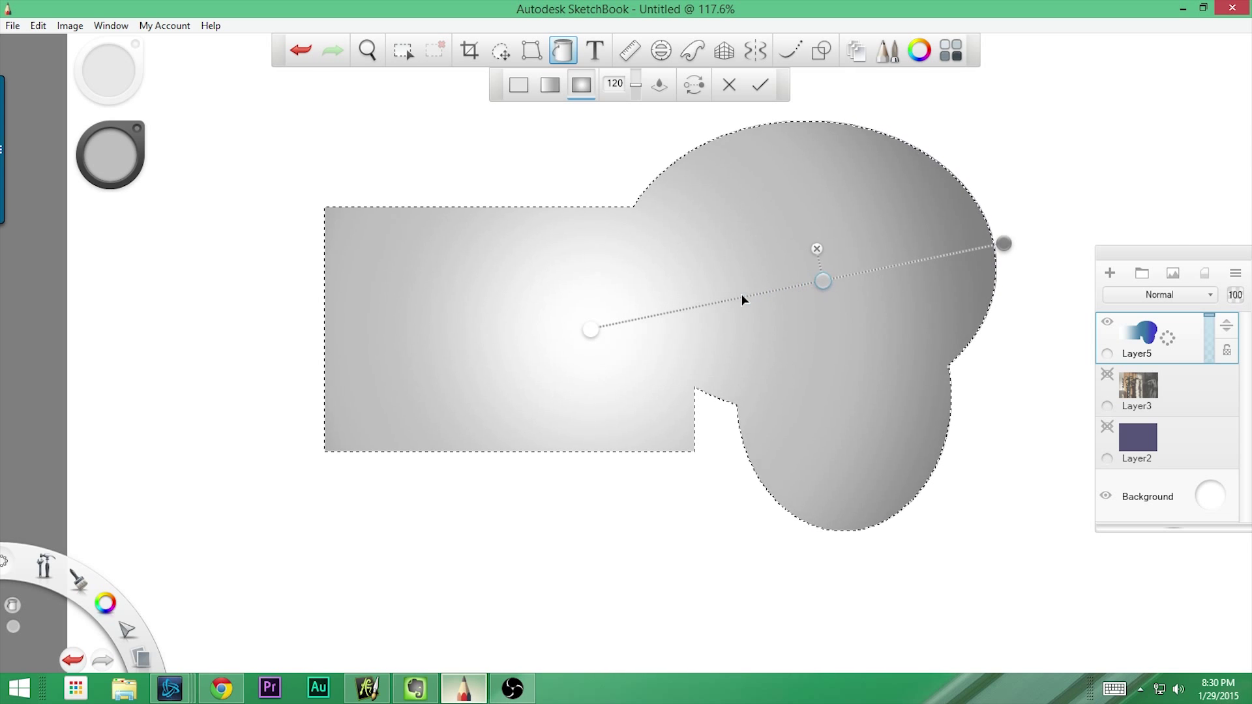
left_click(590, 330)
left_click(623, 339)
left_click(600, 334)
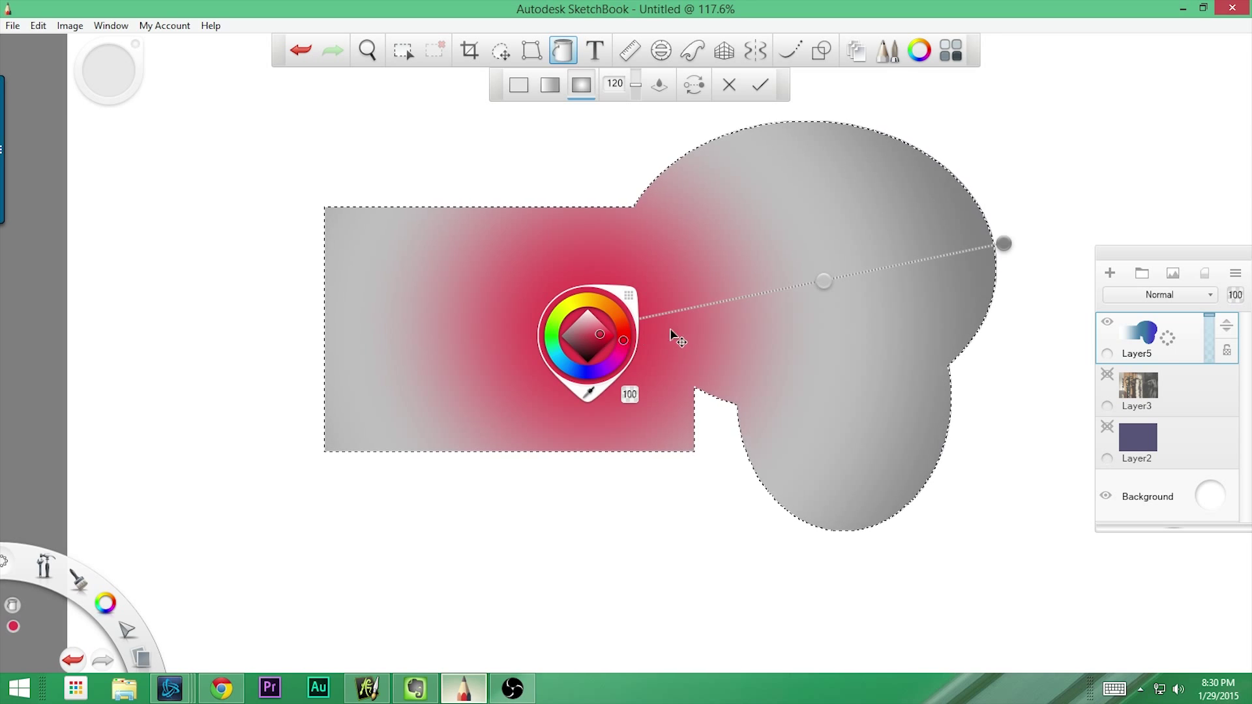
- Make the radial gradient's middle stop darker red and its end light pink
left_click(823, 281)
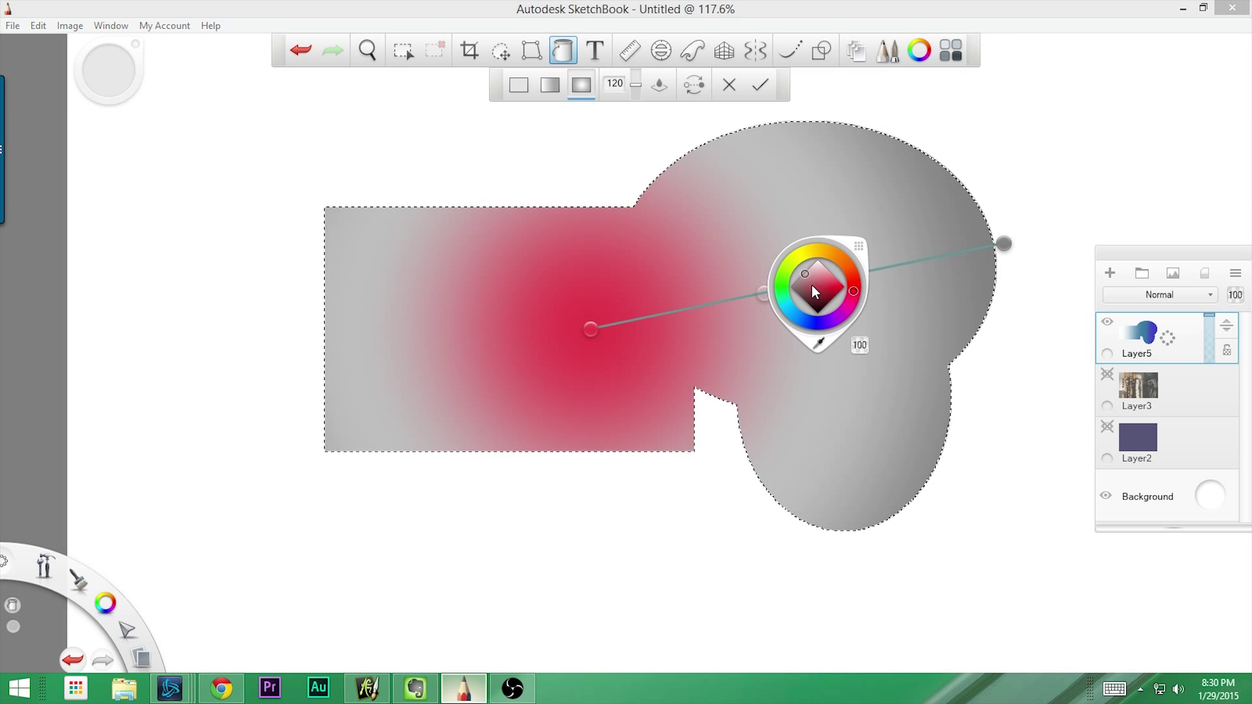
left_click(829, 302)
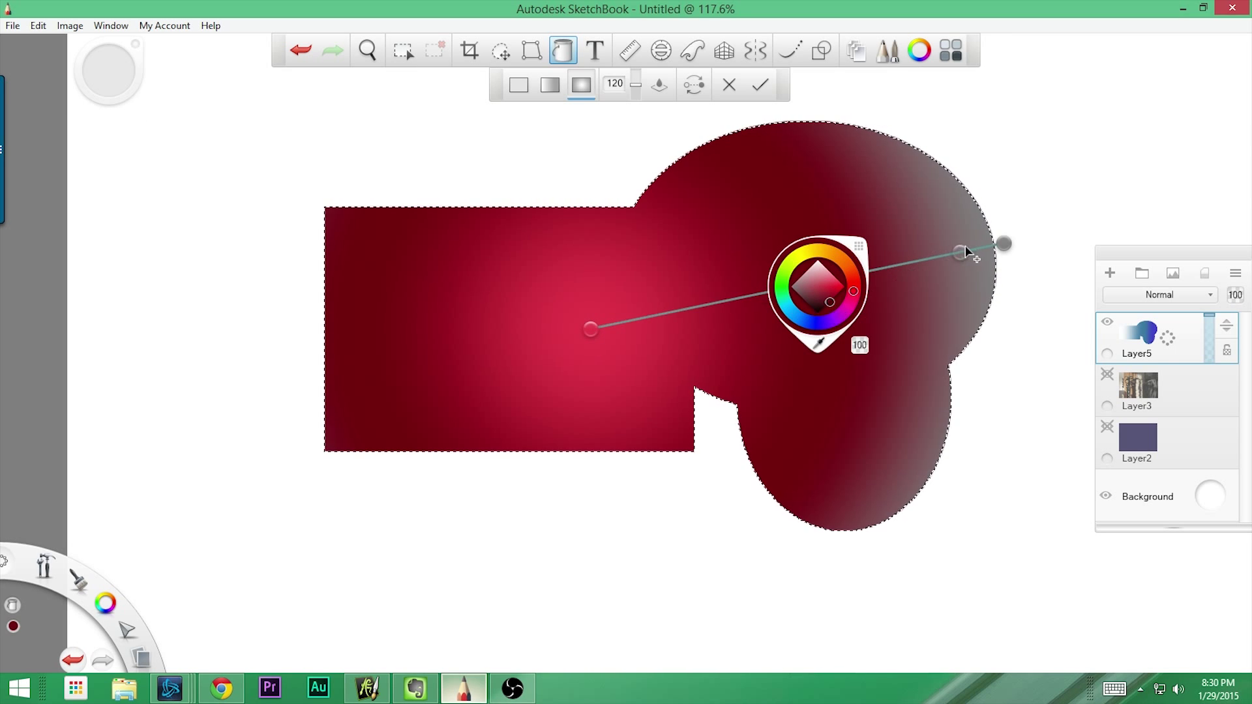
left_click(1002, 244)
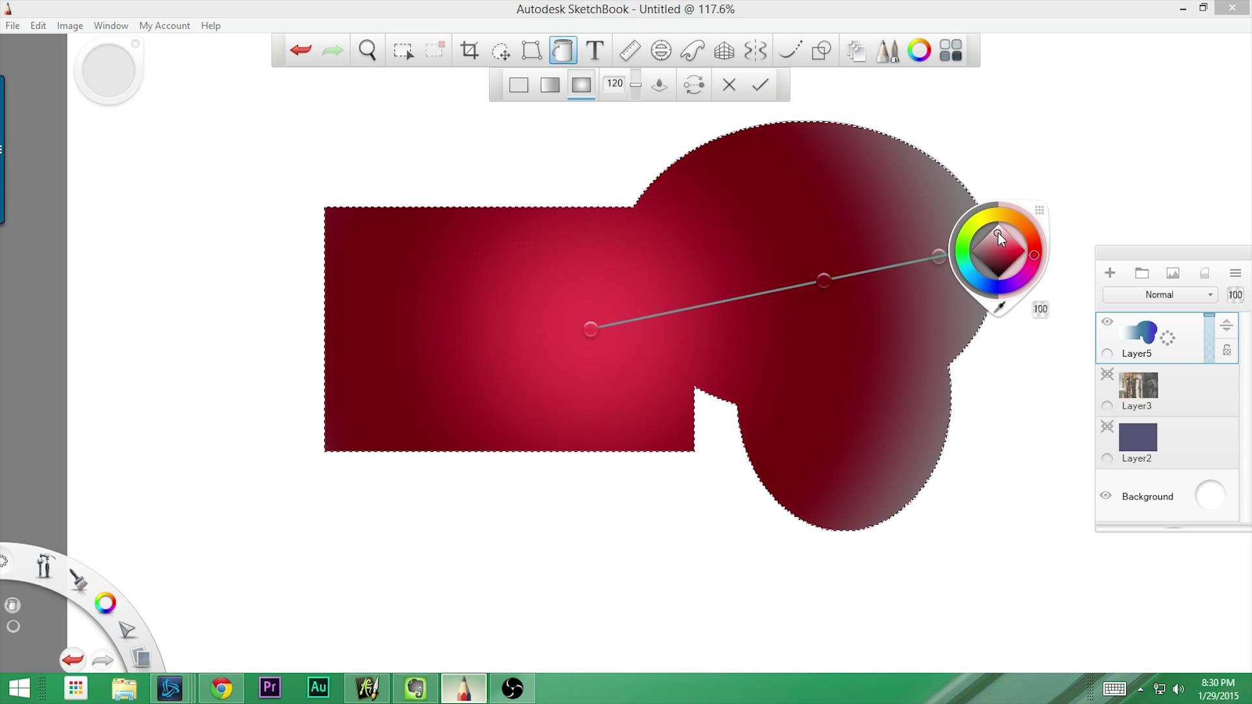
left_click(998, 236)
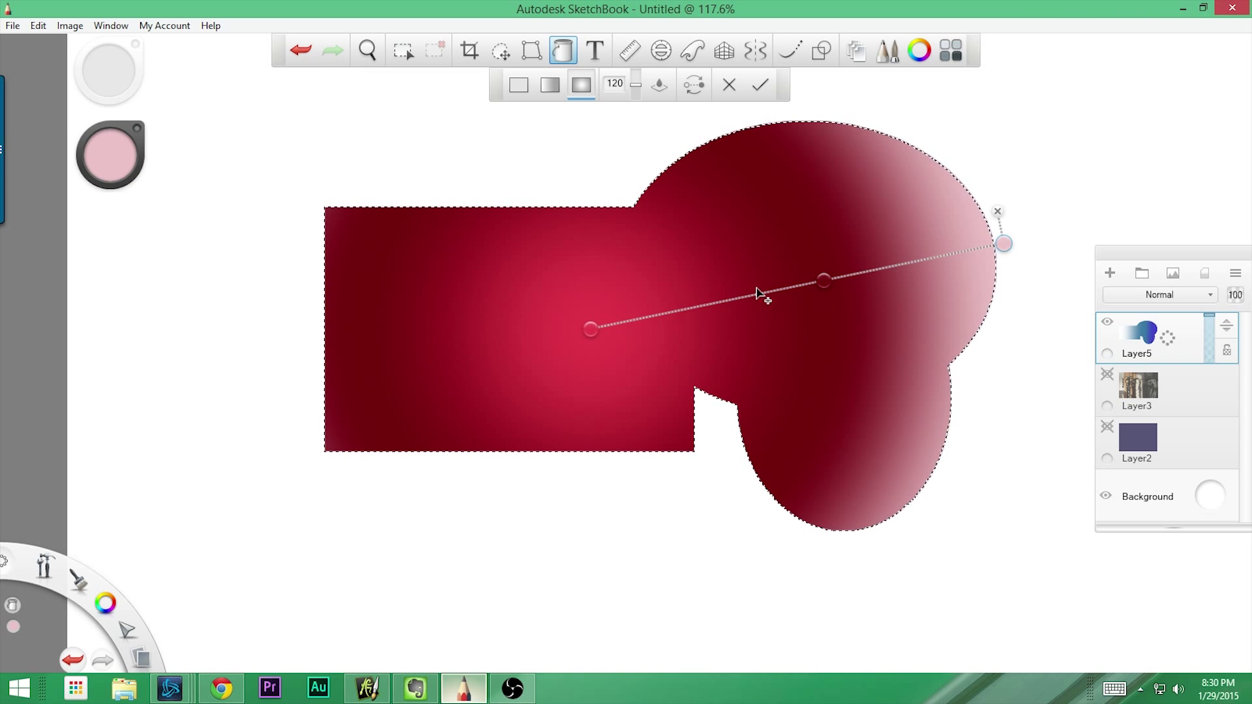
- Shrink the radial gradient and shift its centre left to enlarge the dark red glow
mouse_move(825, 280)
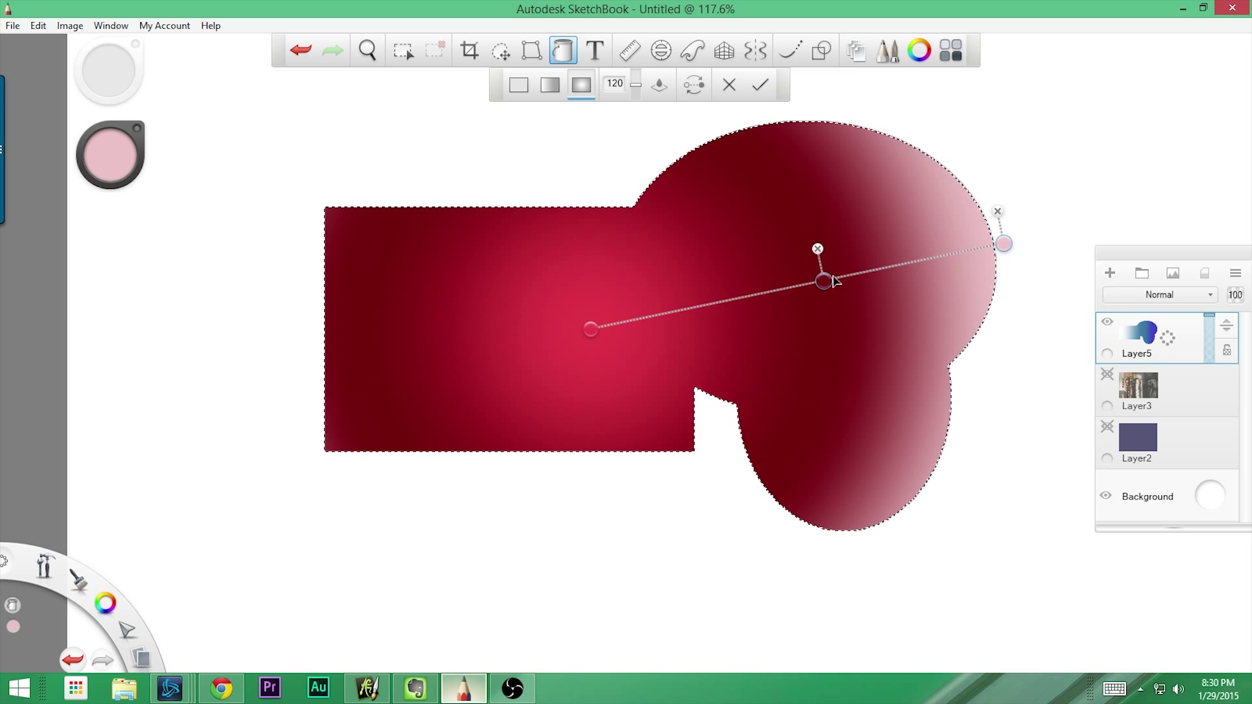
left_click_drag(1004, 243, 700, 285)
left_click(590, 329)
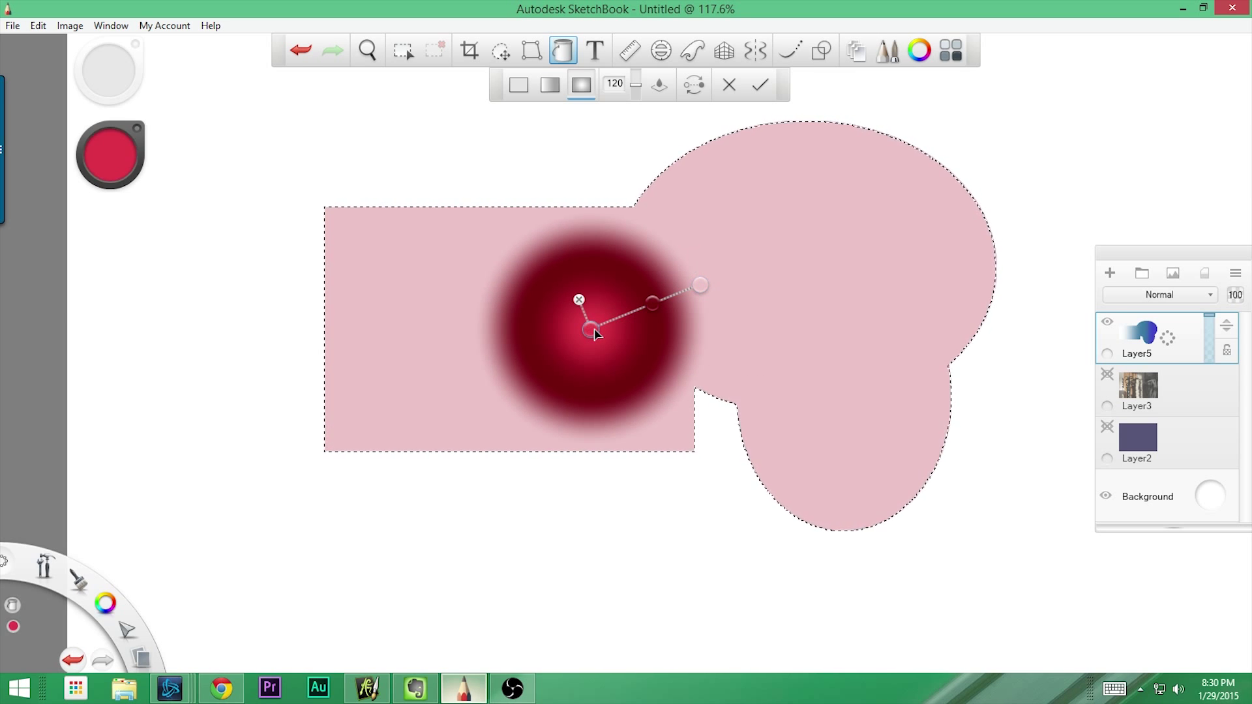
left_click_drag(590, 329, 538, 342)
mouse_move(633, 315)
left_mouse_down()
mouse_move(680, 291)
mouse_move(651, 303)
left_mouse_up()
- Add a lighter colour stop to the radial gradient and hide Layer5
left_click(613, 317)
left_click(621, 317)
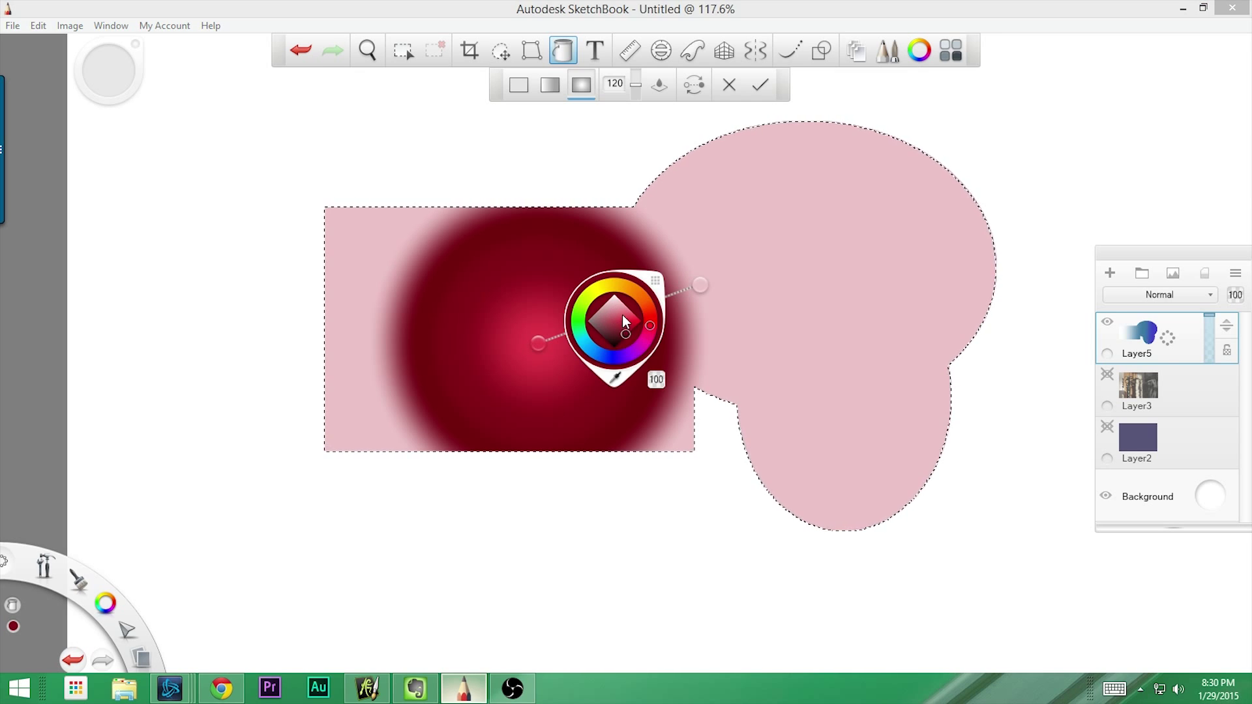
left_click(616, 319)
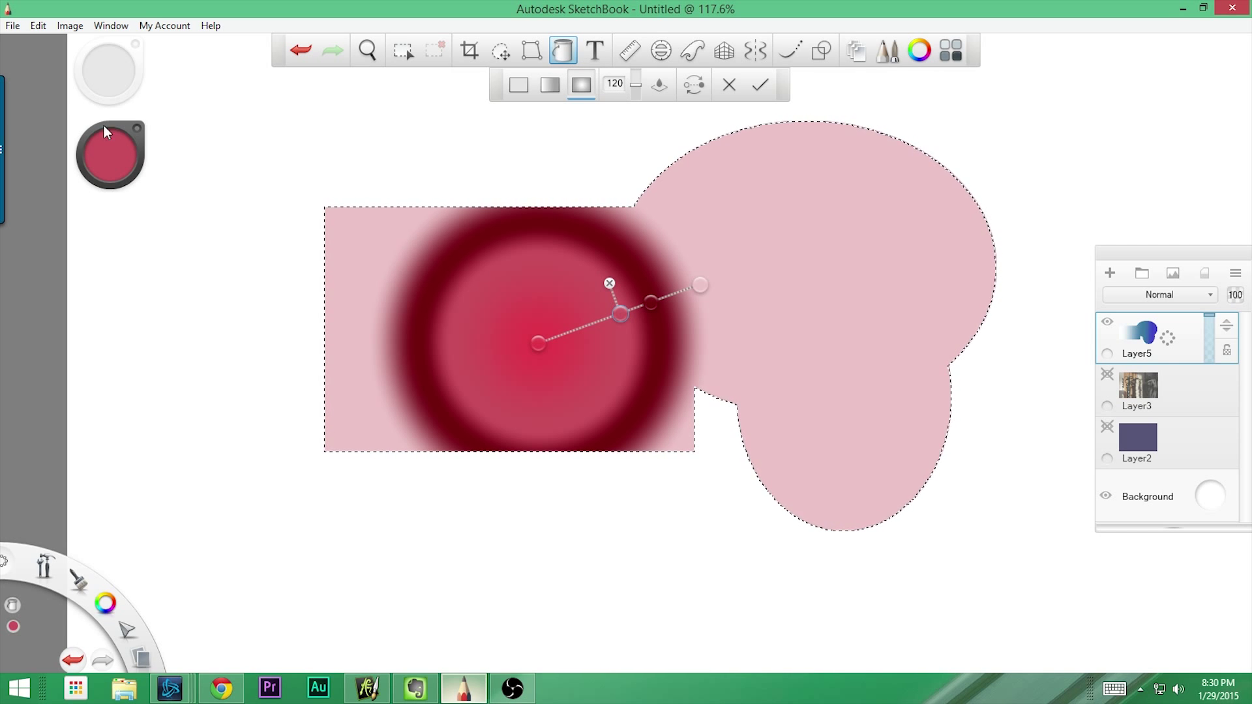
left_click(1107, 322)
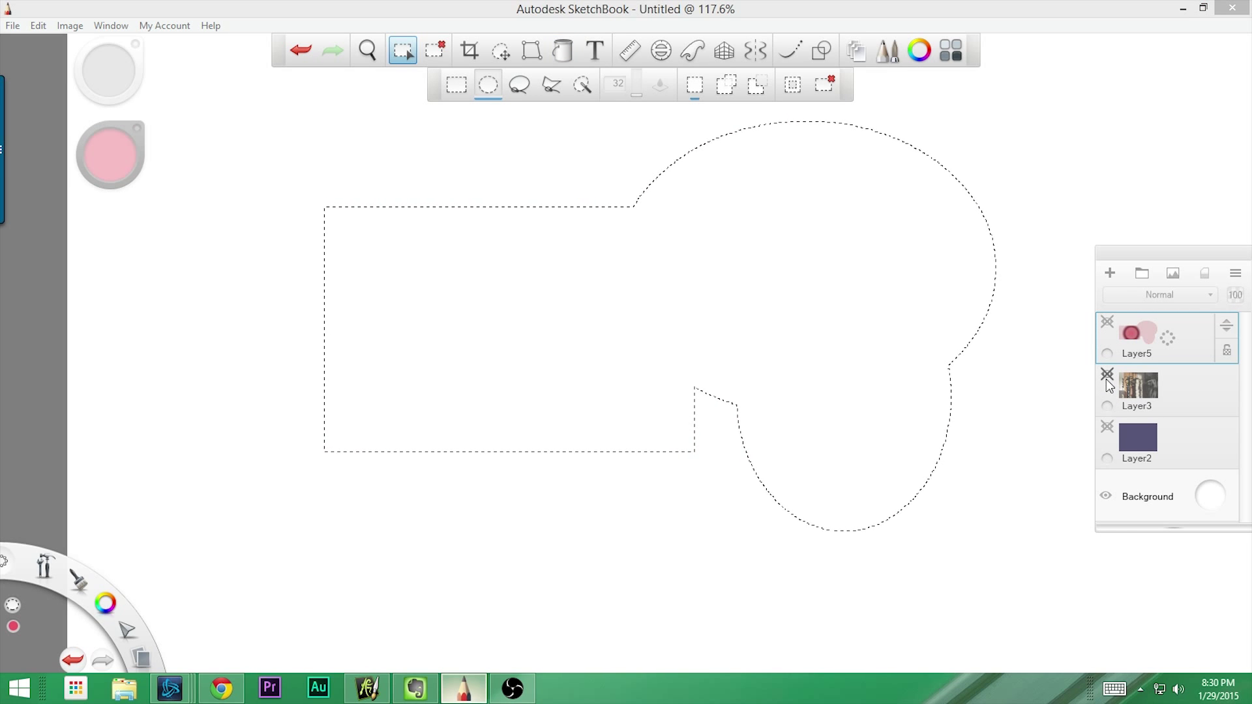
- Clear the selection, show the fireplace photo on Layer3, and zoom out to see it
key("ctrl+d")
left_click(1107, 374)
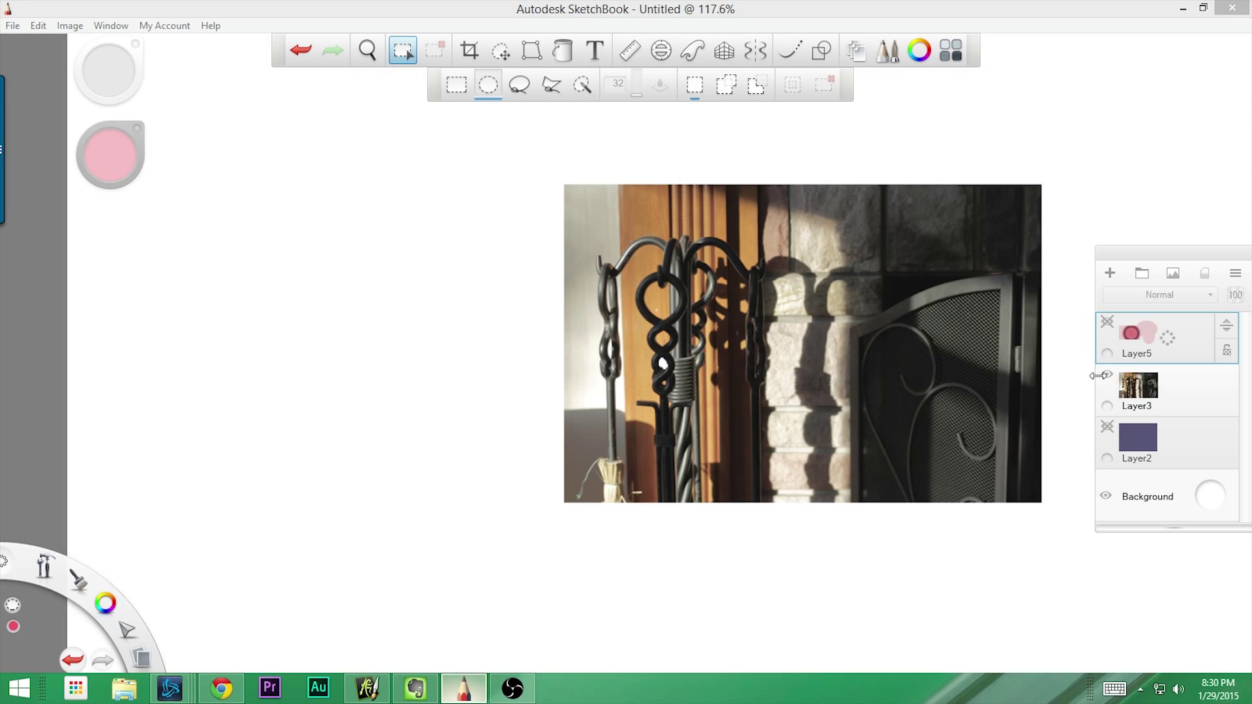
key("space")
left_click_drag(769, 288, 775, 295)
scroll(775, 295, "up", 5)
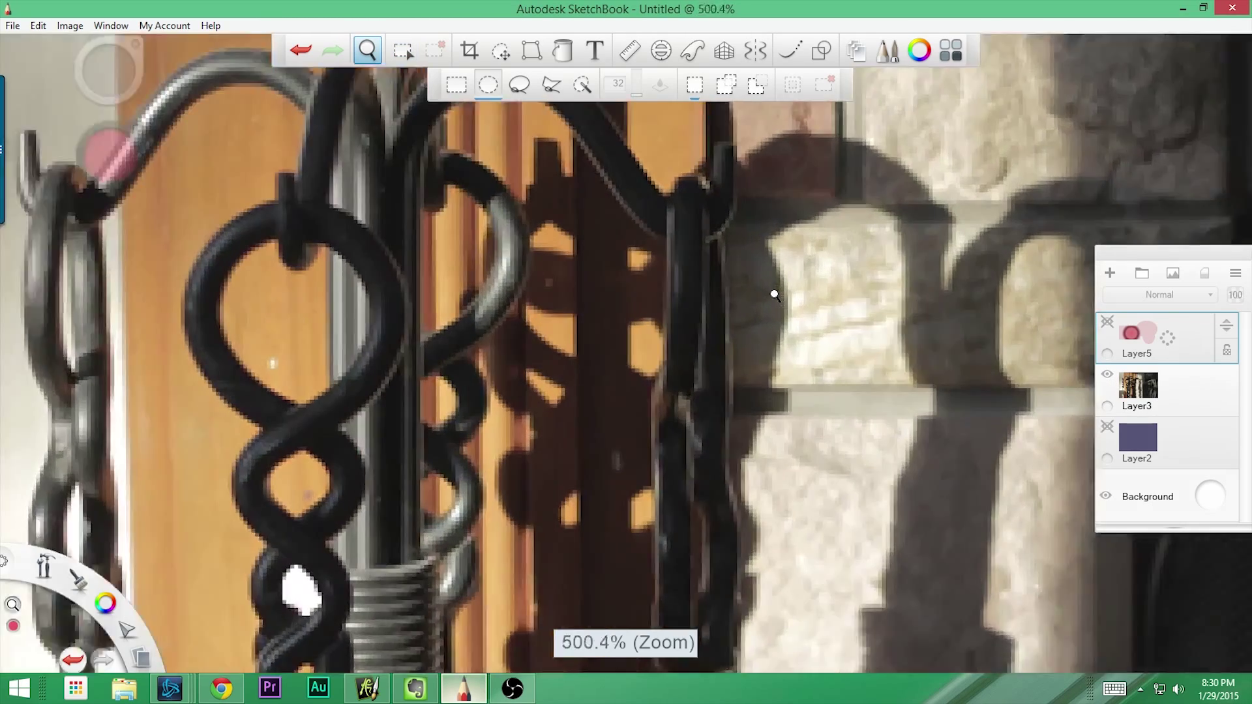
scroll(794, 362, "down", 5)
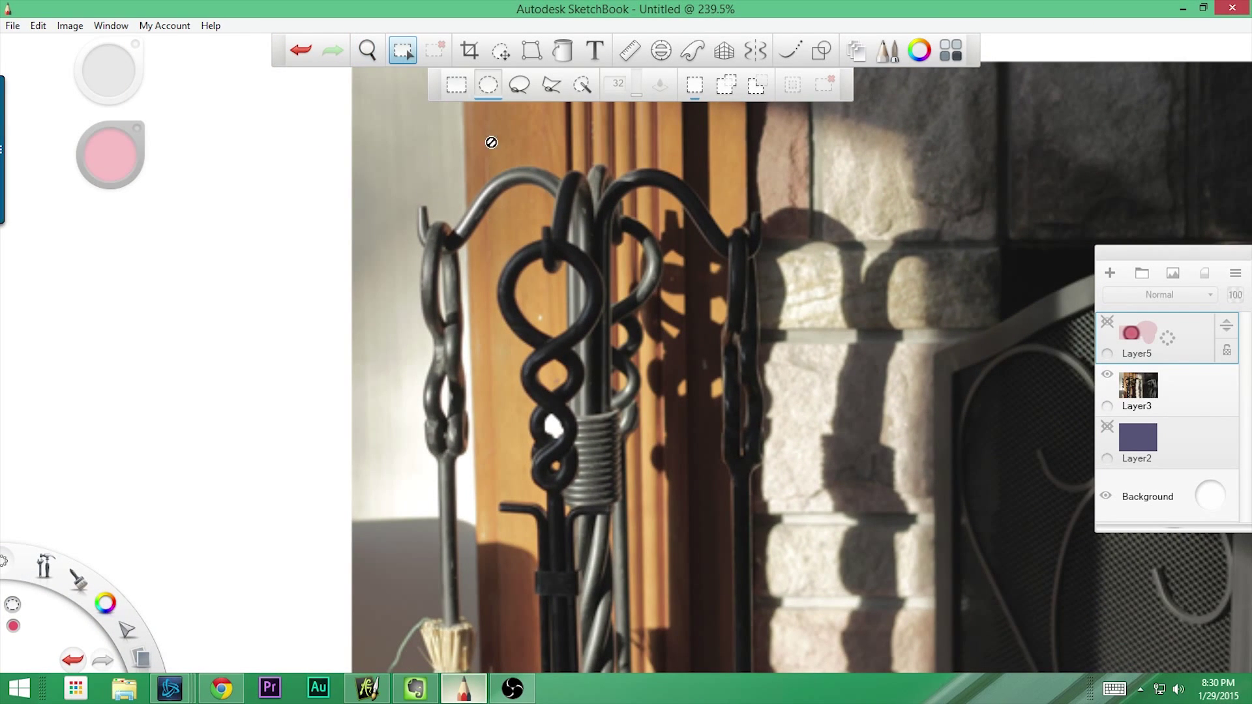
- Lower the Fill tool's tolerance to about 102 and make Layer3 the active layer
left_click(457, 85)
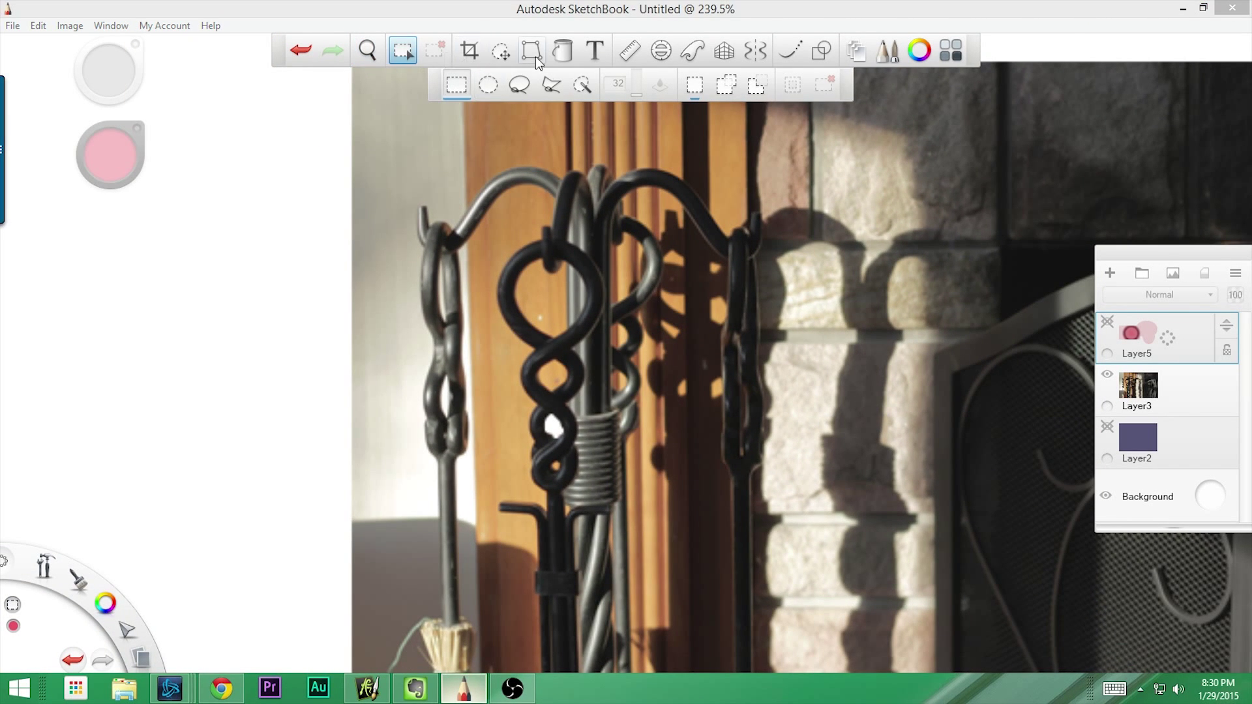
left_click(562, 51)
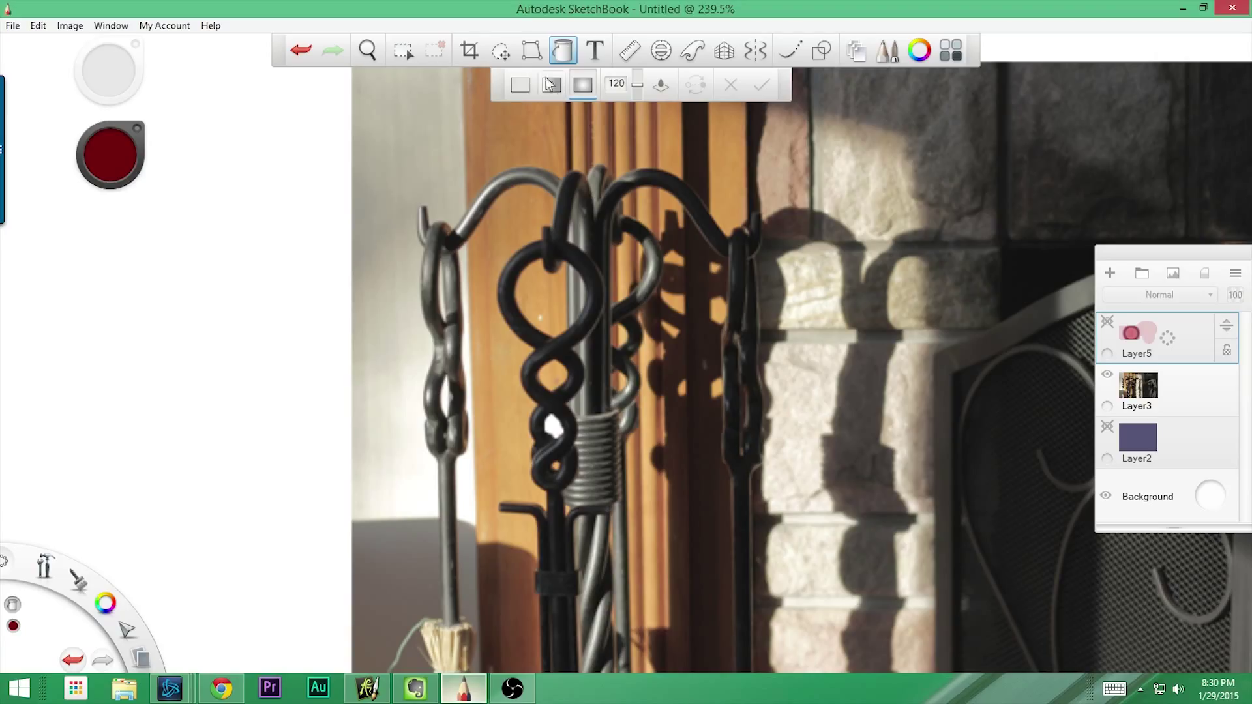
left_click_drag(637, 86, 637, 98)
left_click(114, 161)
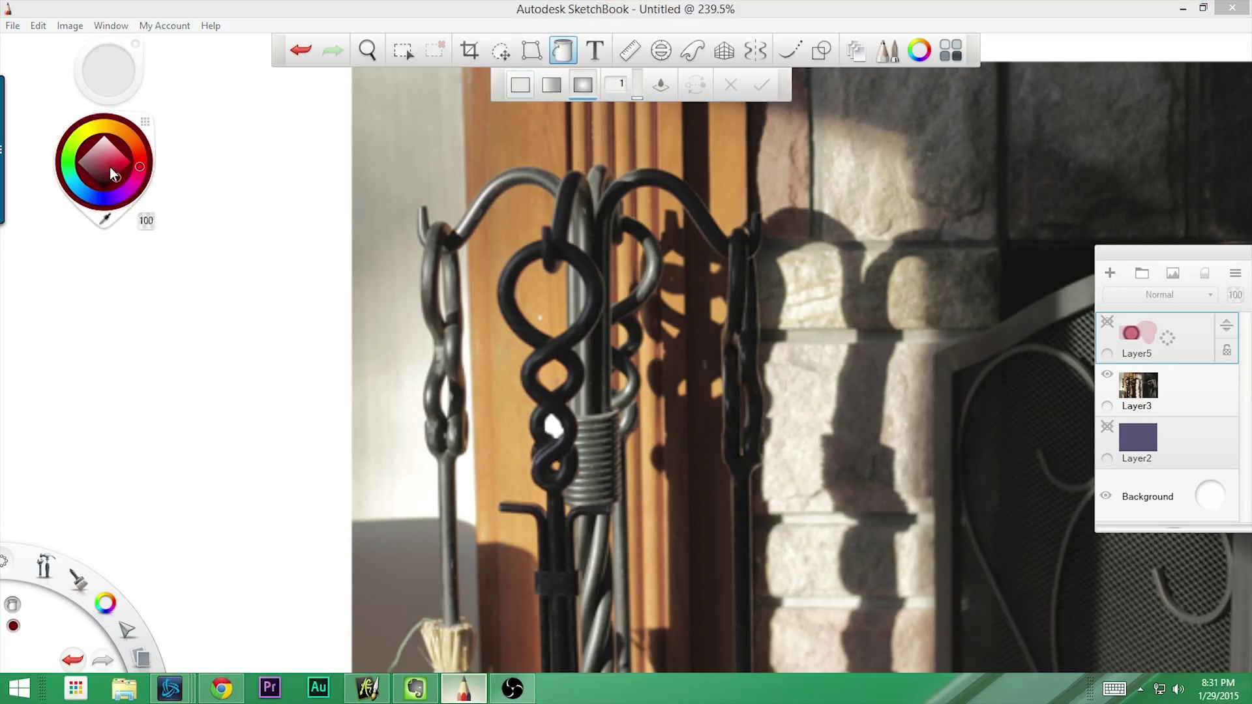
left_click(1198, 399)
key("m")
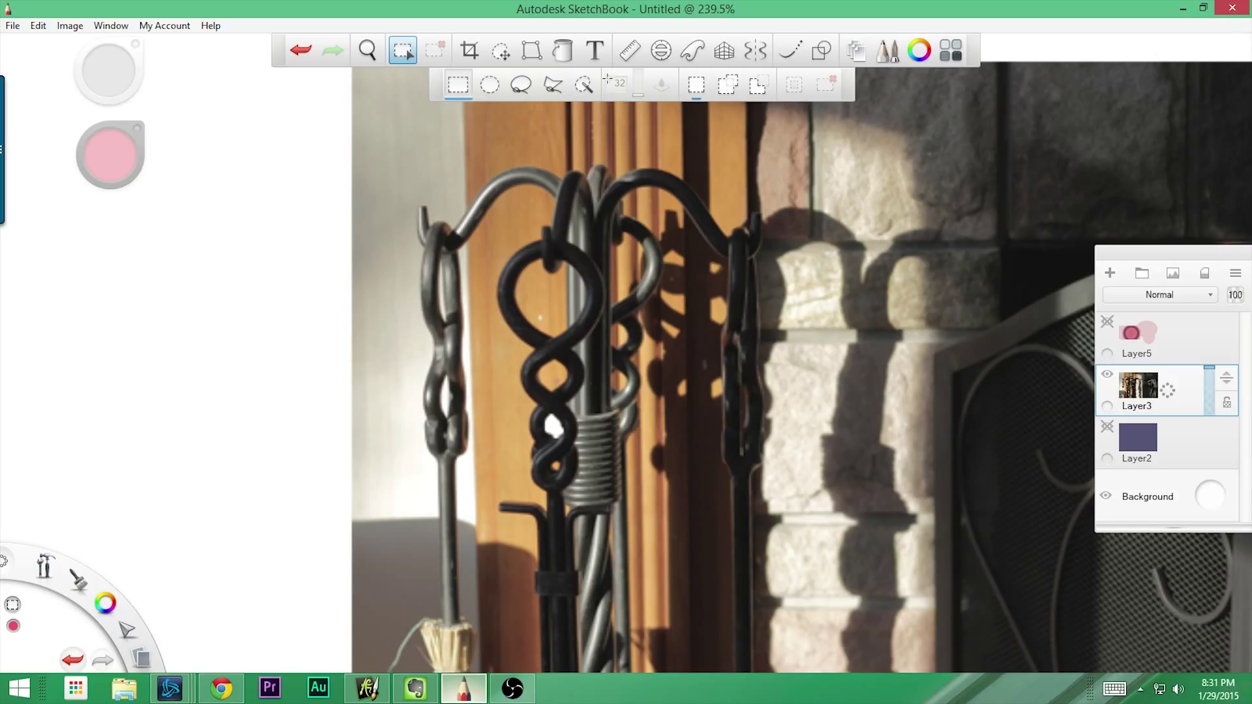
left_click(561, 50)
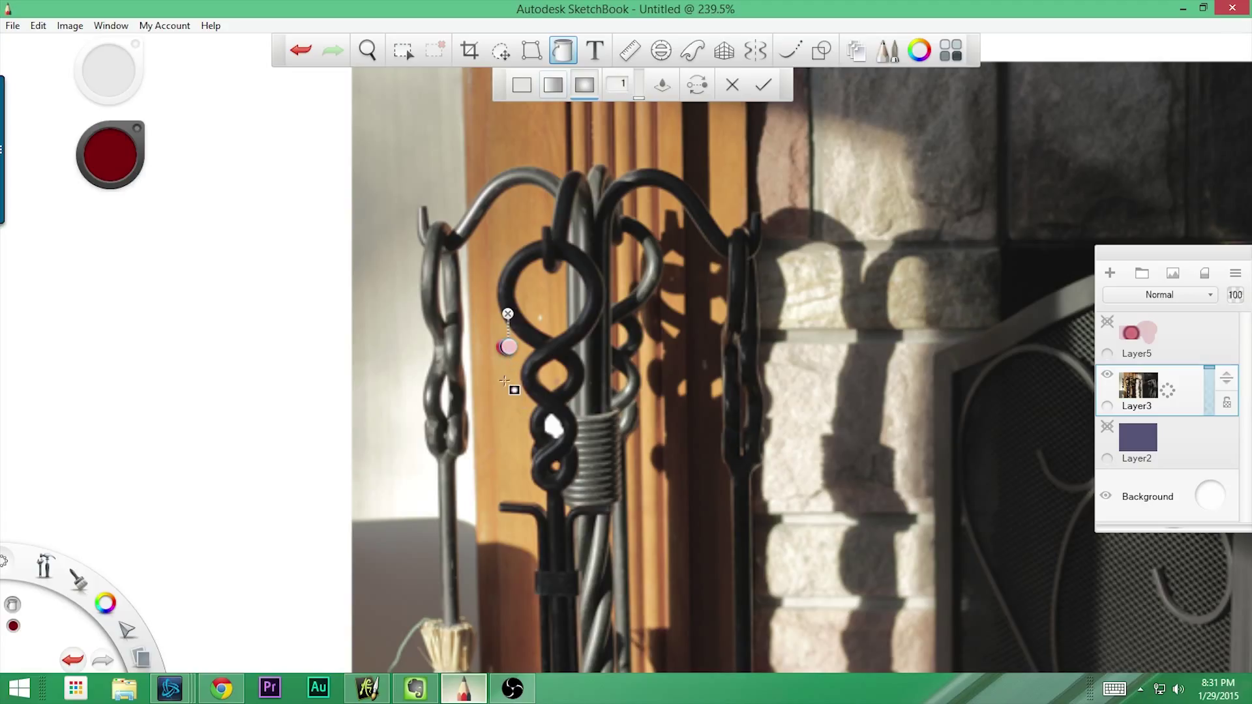
- Switch the Fill tool to solid fill, test a pink fill on the wood, then pick dark red
left_click(522, 85)
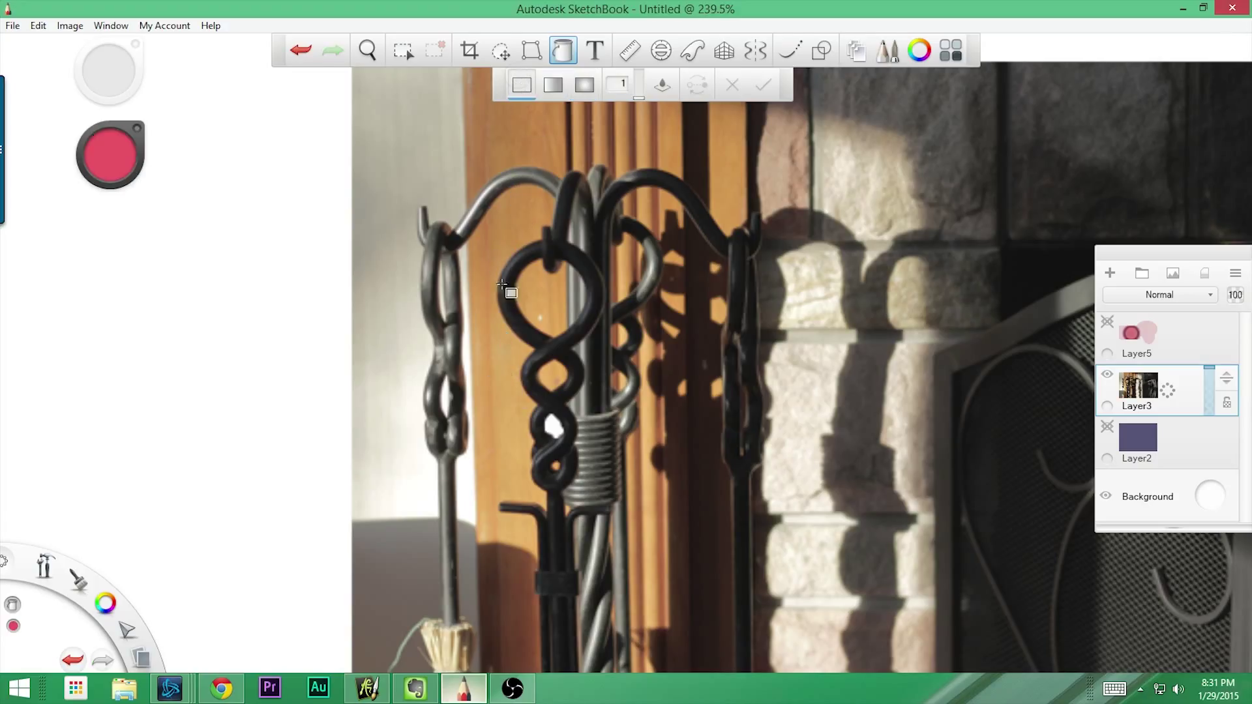
left_click(500, 352)
left_click(112, 166)
left_click(122, 177)
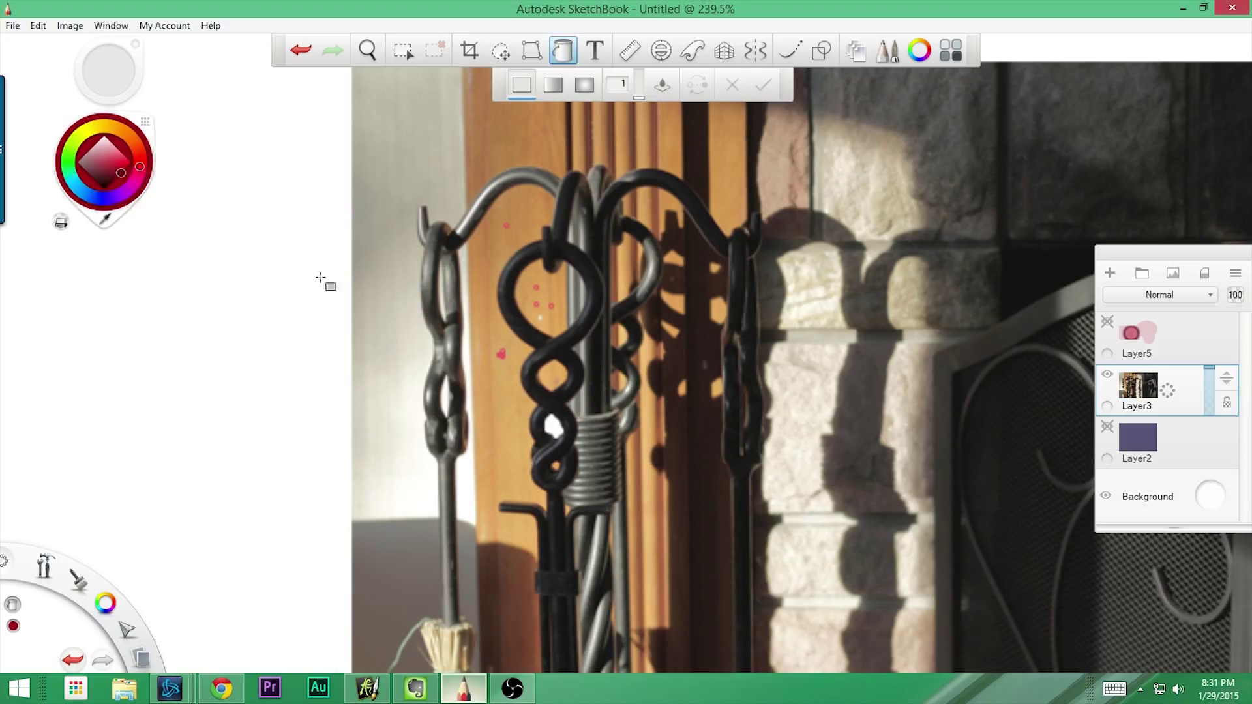
left_click(479, 256)
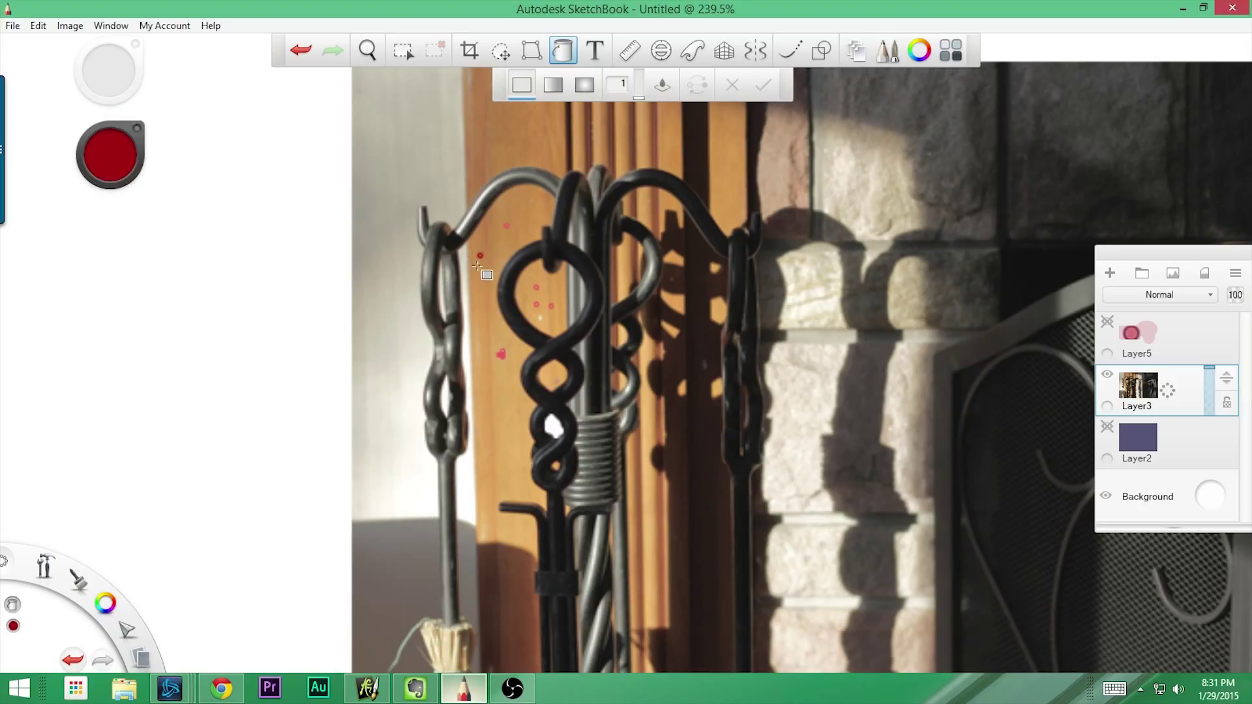
- At tolerance 20, fill the wood between the hooks, the narrow strip and the iron loop dark red, then set tolerance 50
left_click(618, 85)
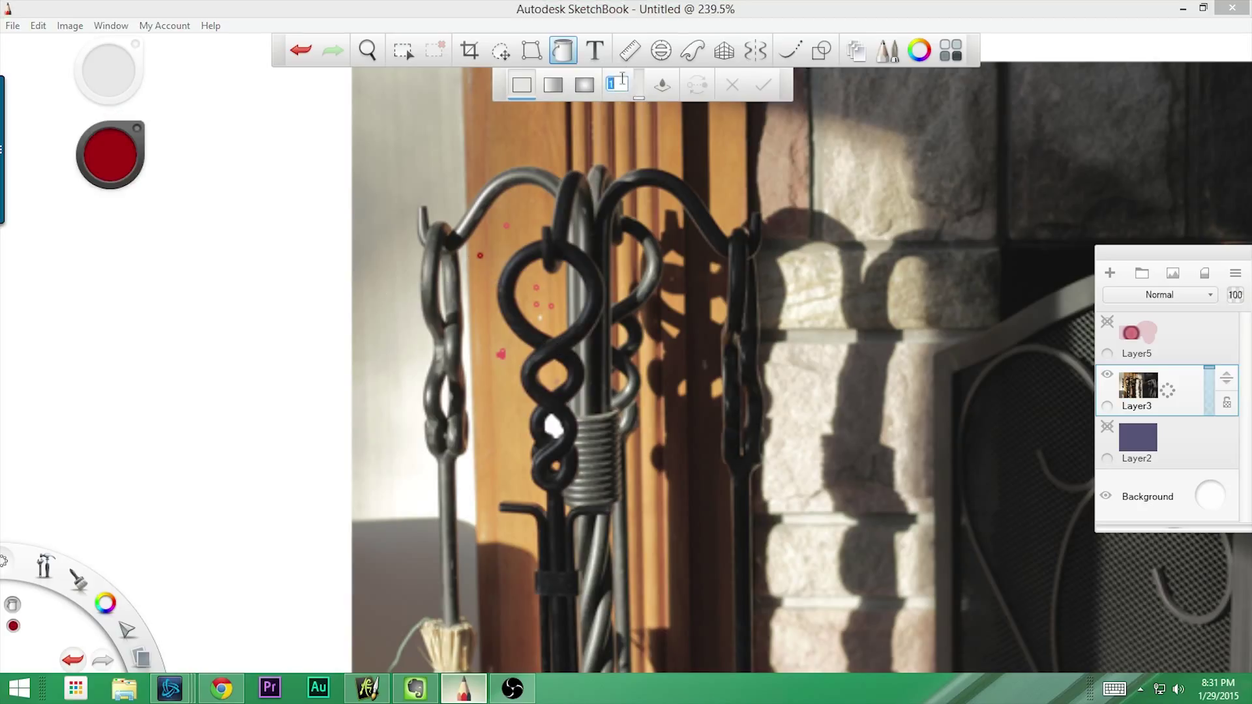
type("20")
key("Return")
left_click(525, 215)
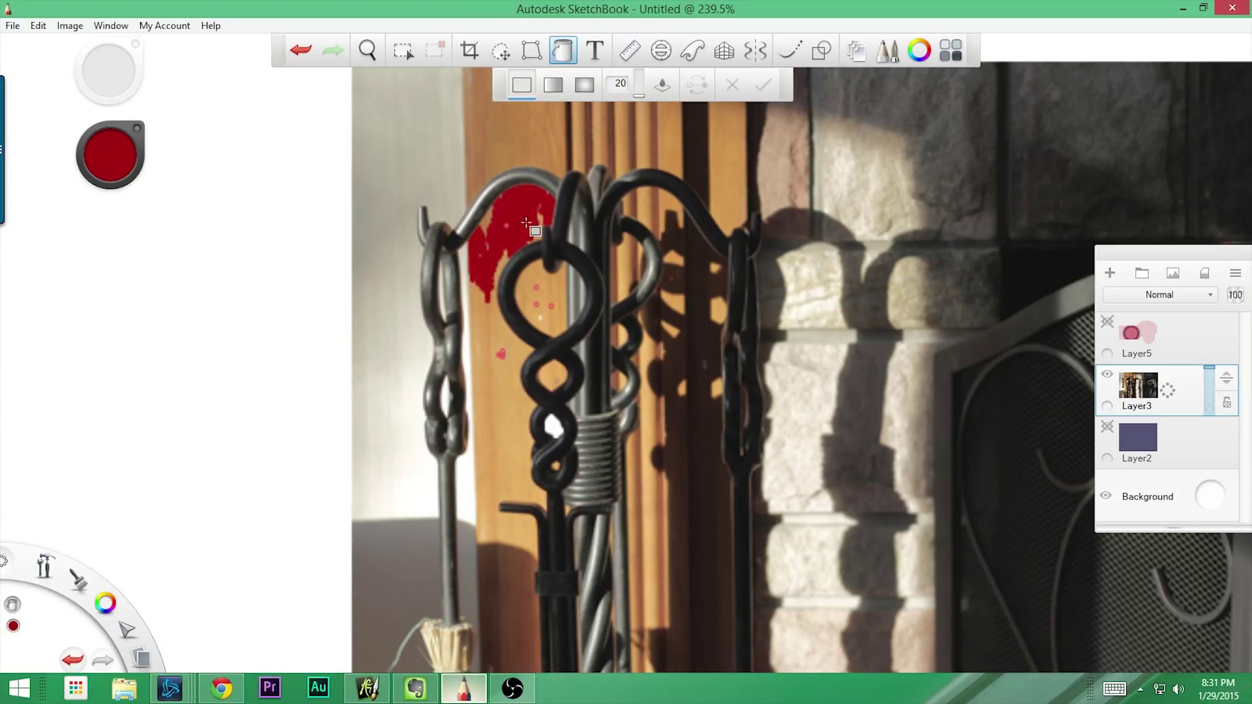
left_click(485, 332)
left_click(507, 459)
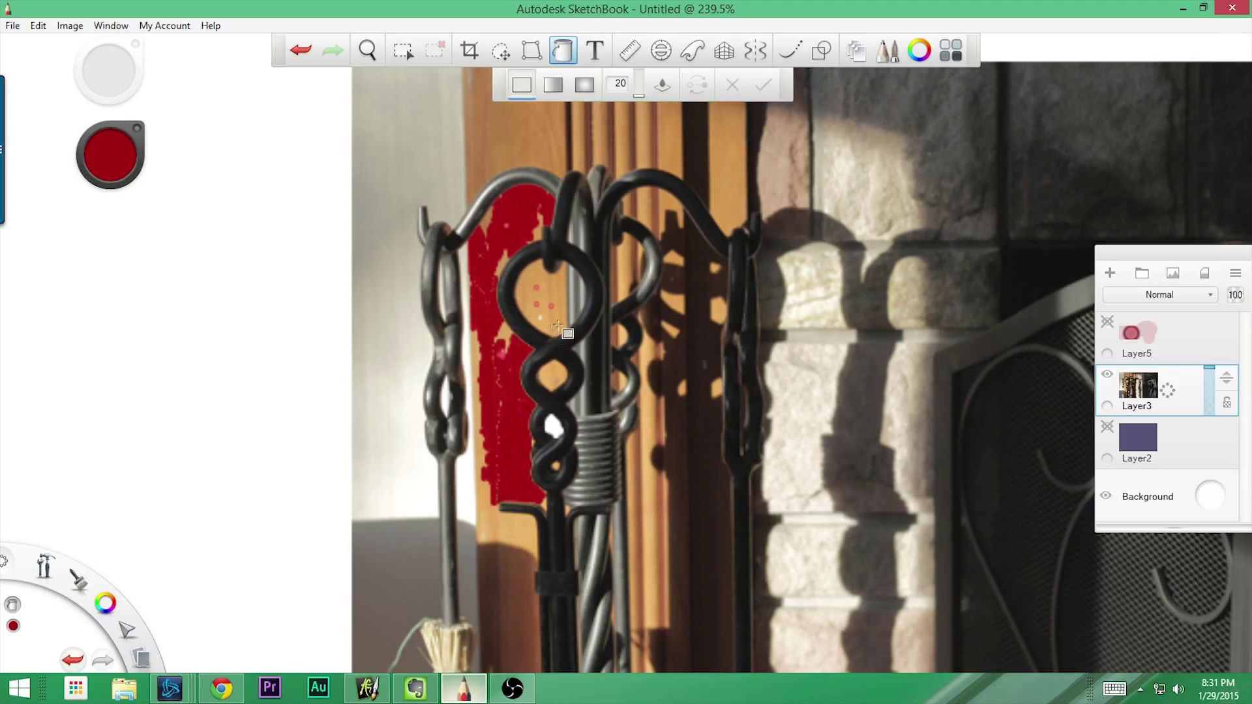
left_click(549, 288)
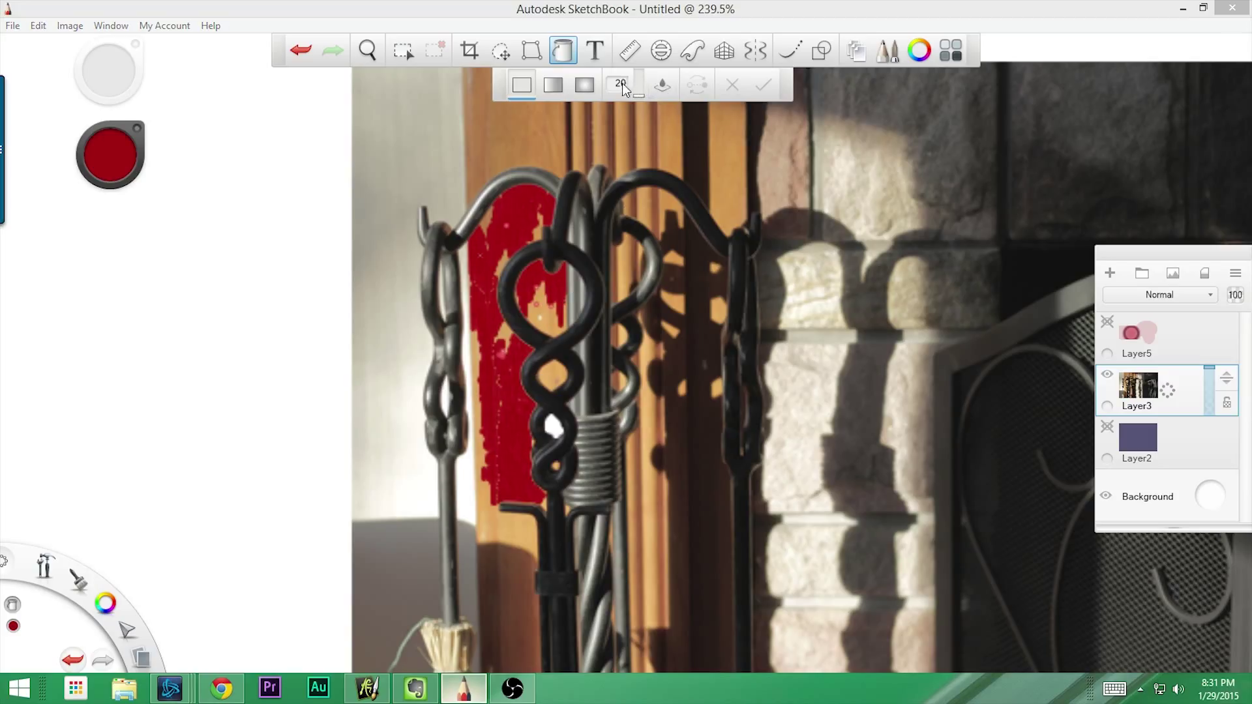
type("50")
key("Return")
- Flood-fill the top orange wood and several wood strips red
left_click(501, 139)
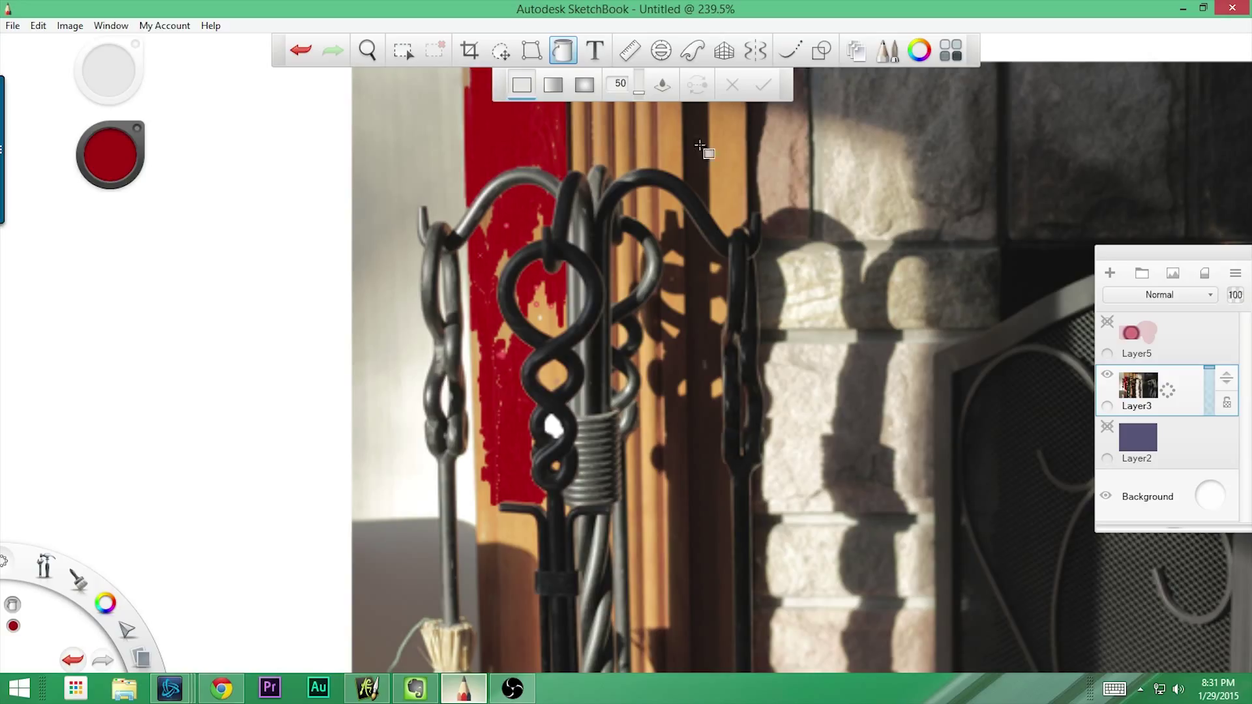
left_click(667, 142)
left_click(722, 153)
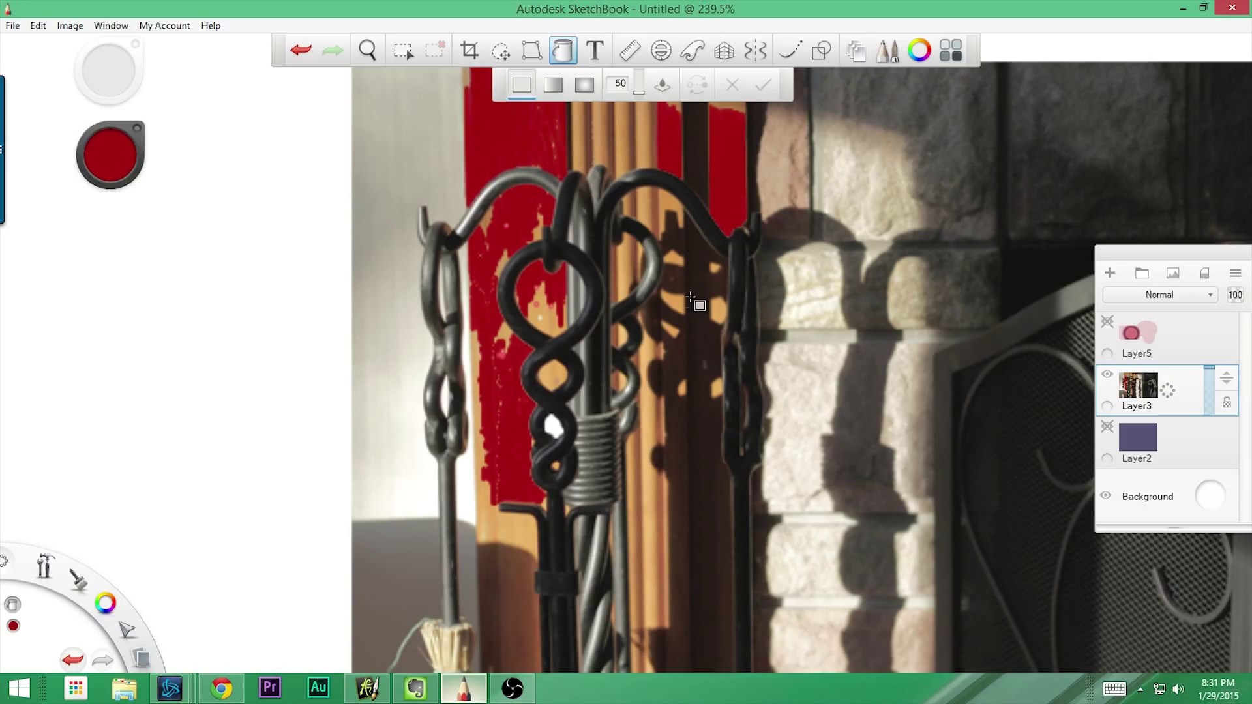
left_click(701, 455)
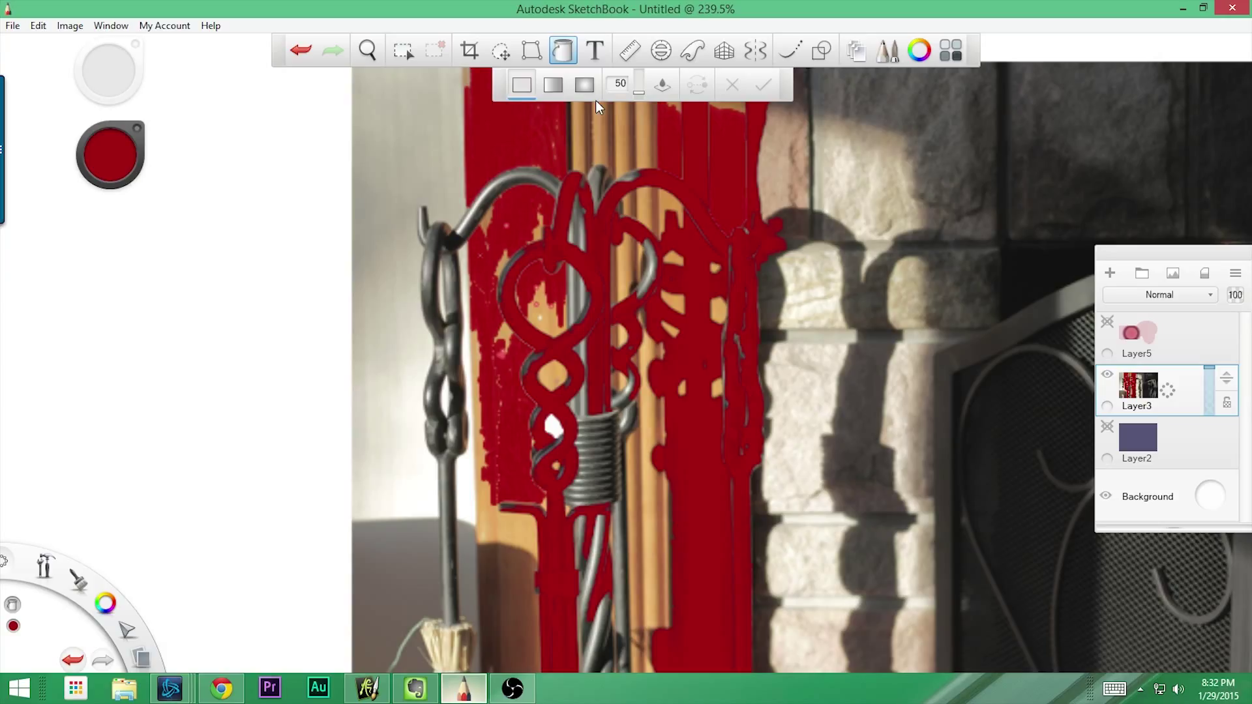
- At tolerance 1 sampling all layers, fill the wall, grey brick and stone column red, then undo those fills
left_click_drag(637, 97, 639, 76)
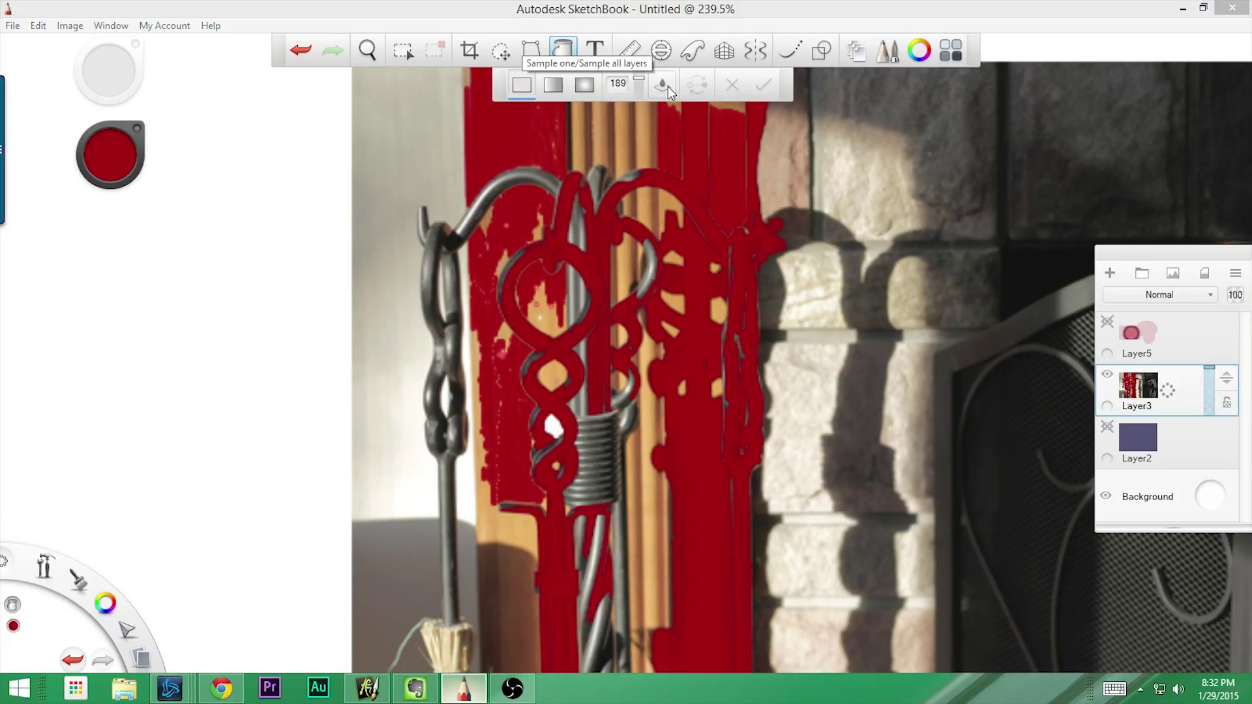
left_click(663, 86)
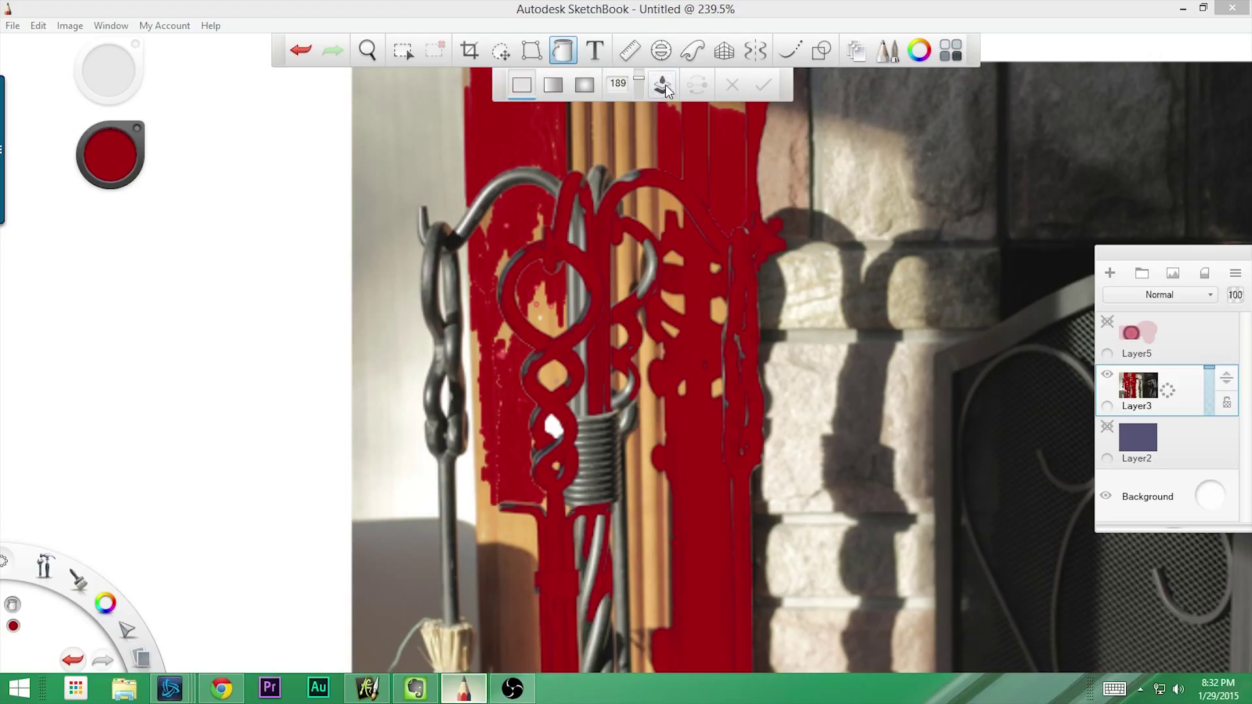
left_click(785, 172)
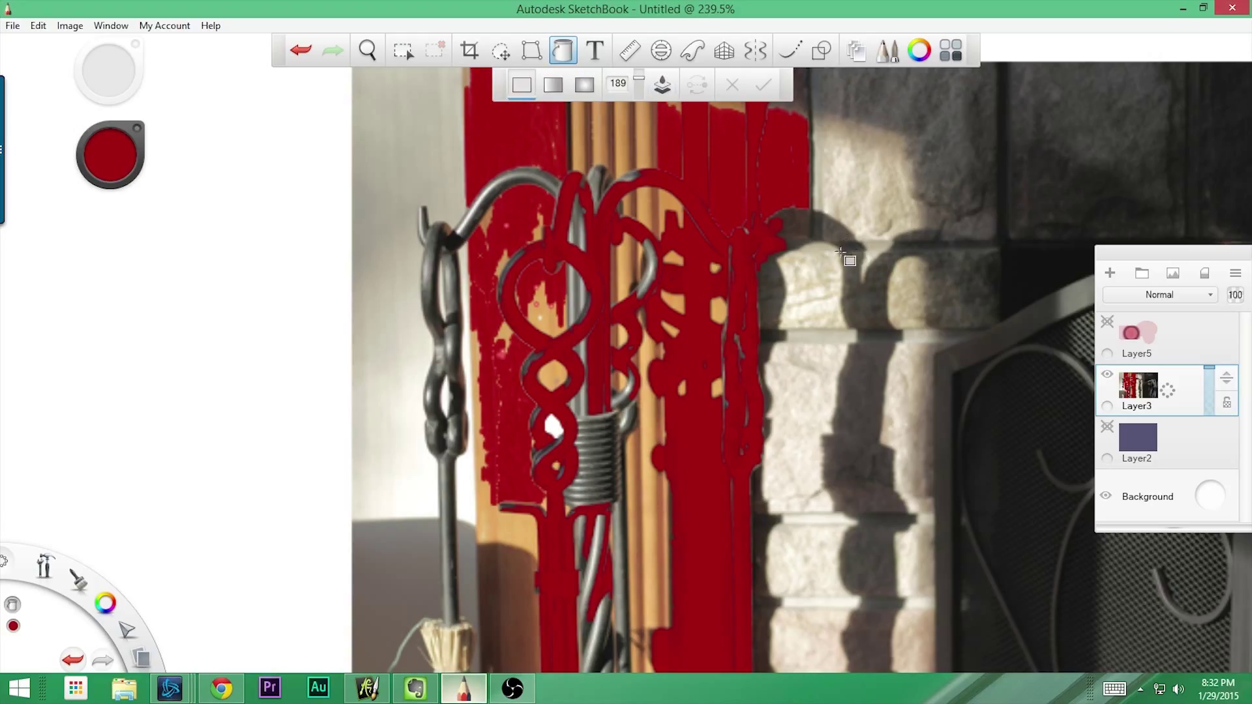
left_click(851, 191)
left_click(823, 312)
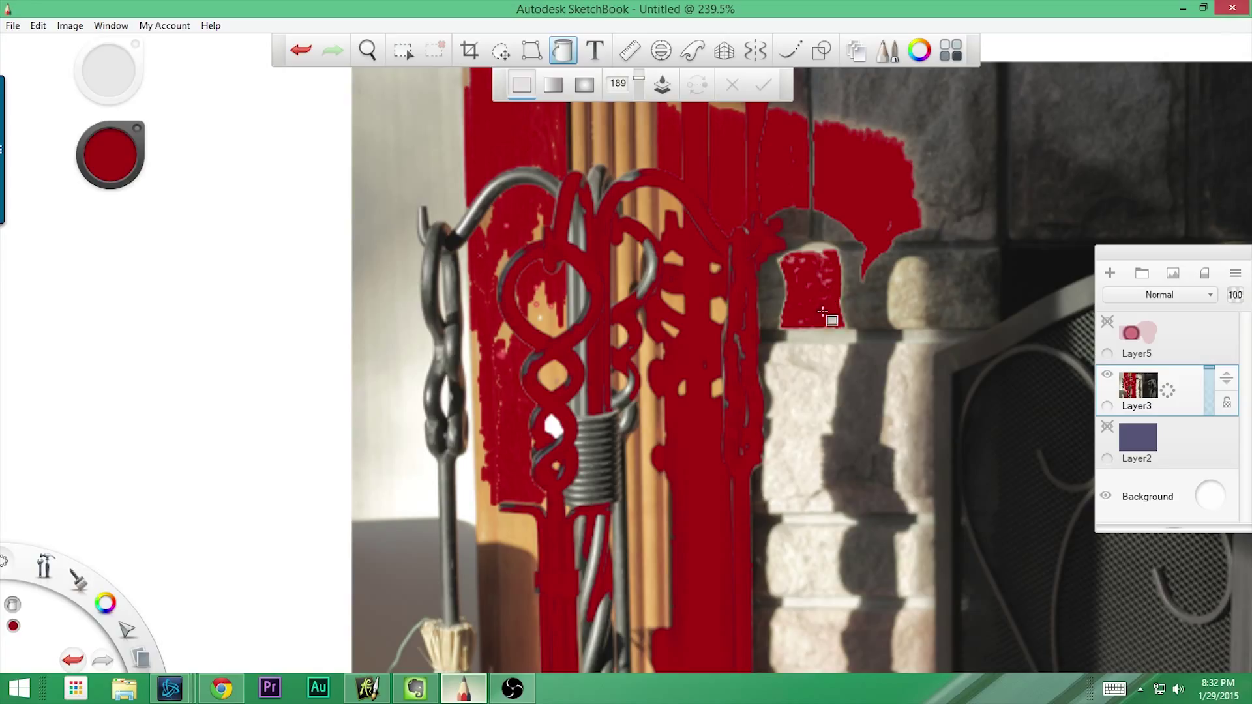
left_click(796, 384)
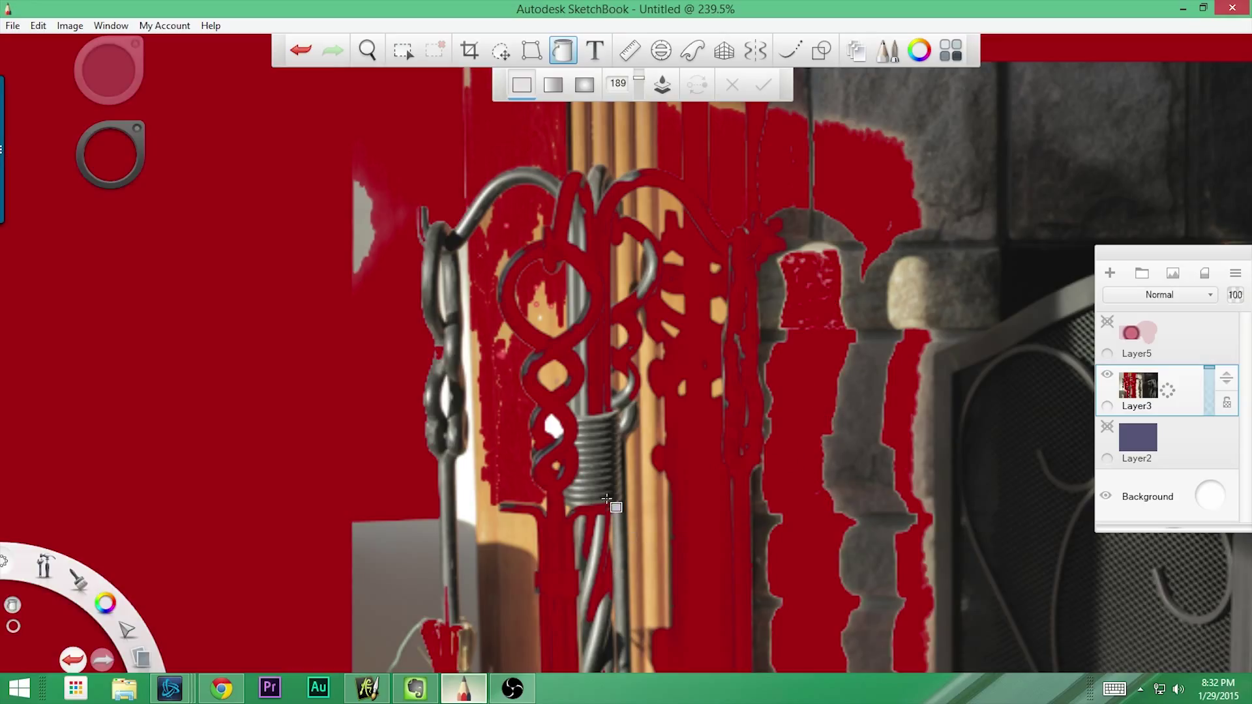
key("ctrl+z")
key("ctrl+z")
key("ctrl+z")
key("ctrl+z")
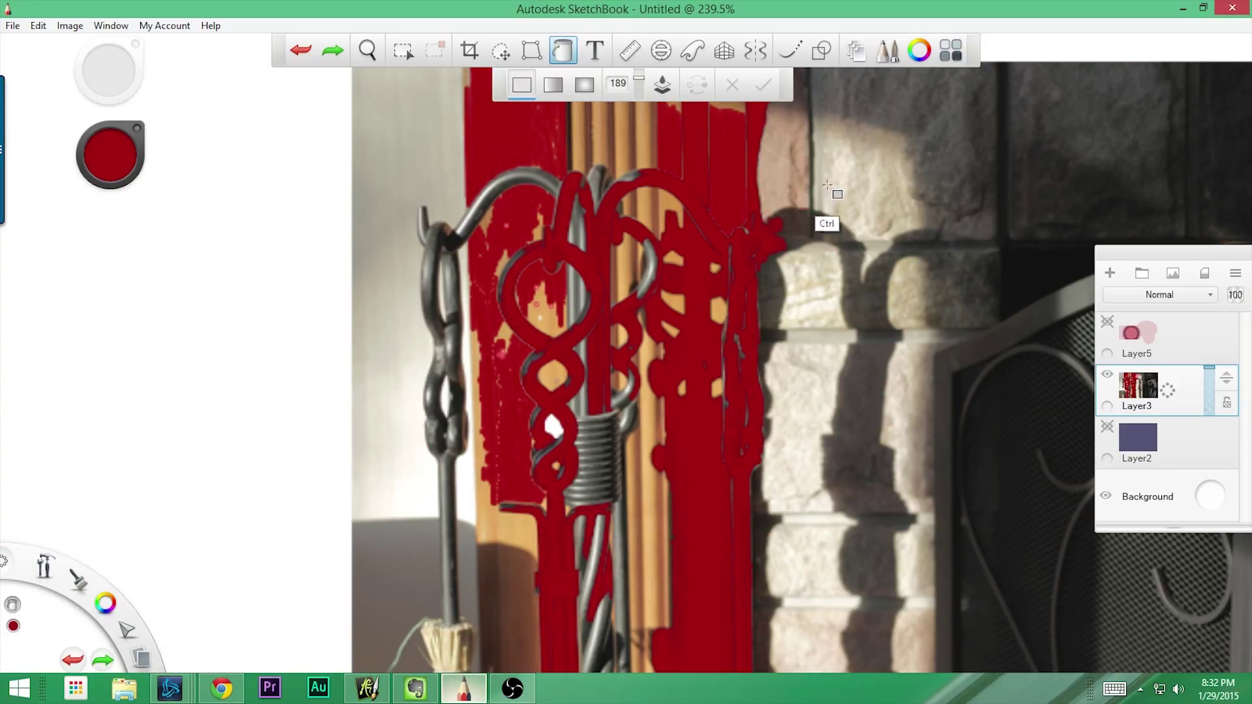
key("ctrl+z")
key("ctrl+z")
key("ctrl+z")
key("ctrl+z")
key("ctrl+z")
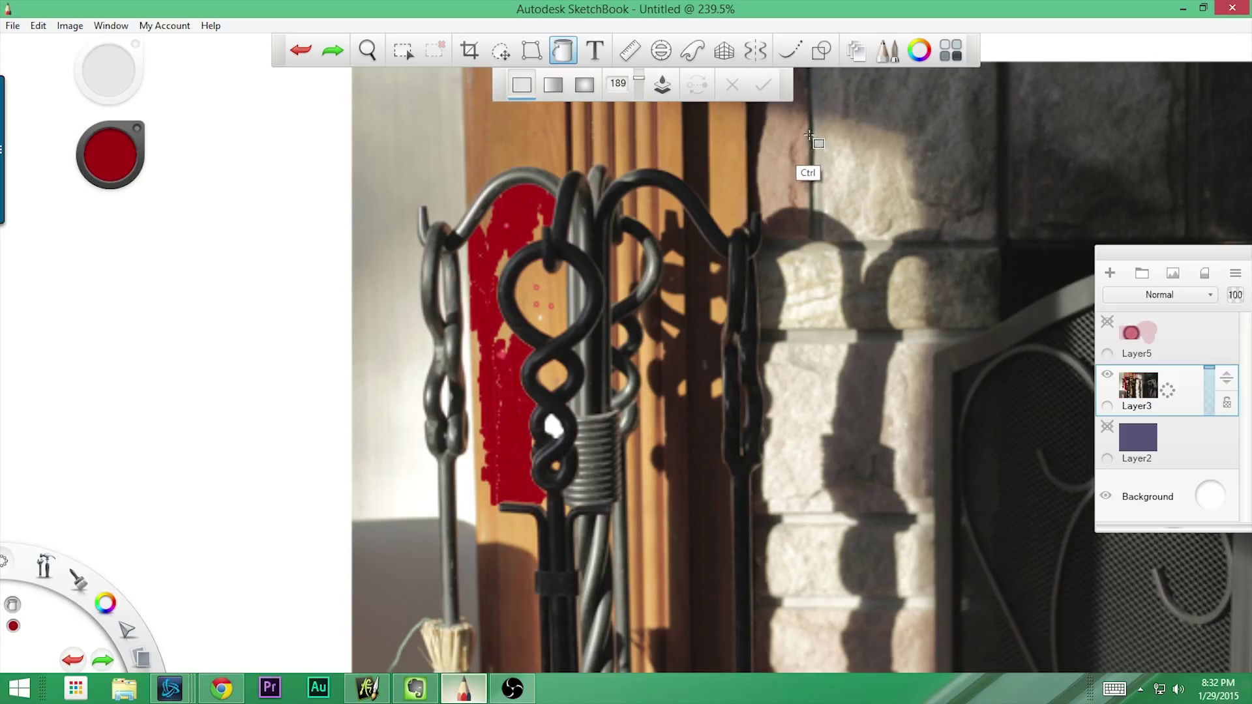
key("ctrl+z")
key("ctrl+z")
key("ctrl+z")
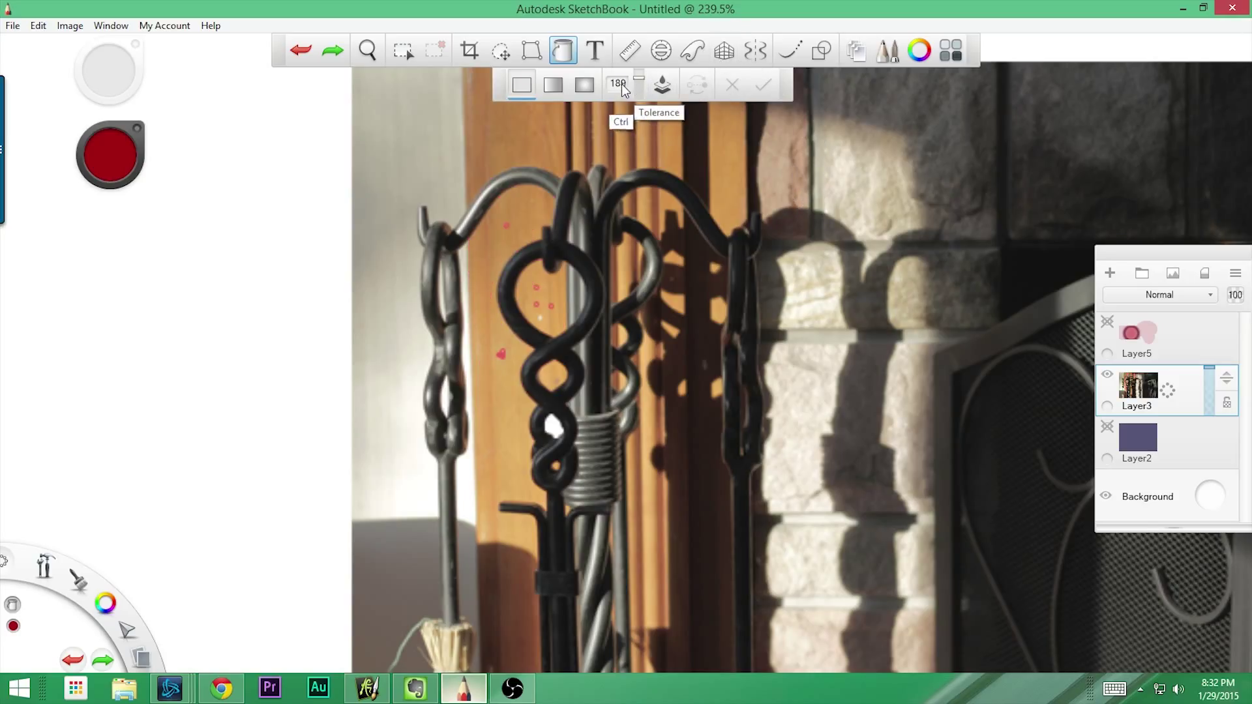
- Reset tolerance to 50, fill patches of the pale brick red, and undo the oversized fill
left_click(625, 82)
type("50")
key("Return")
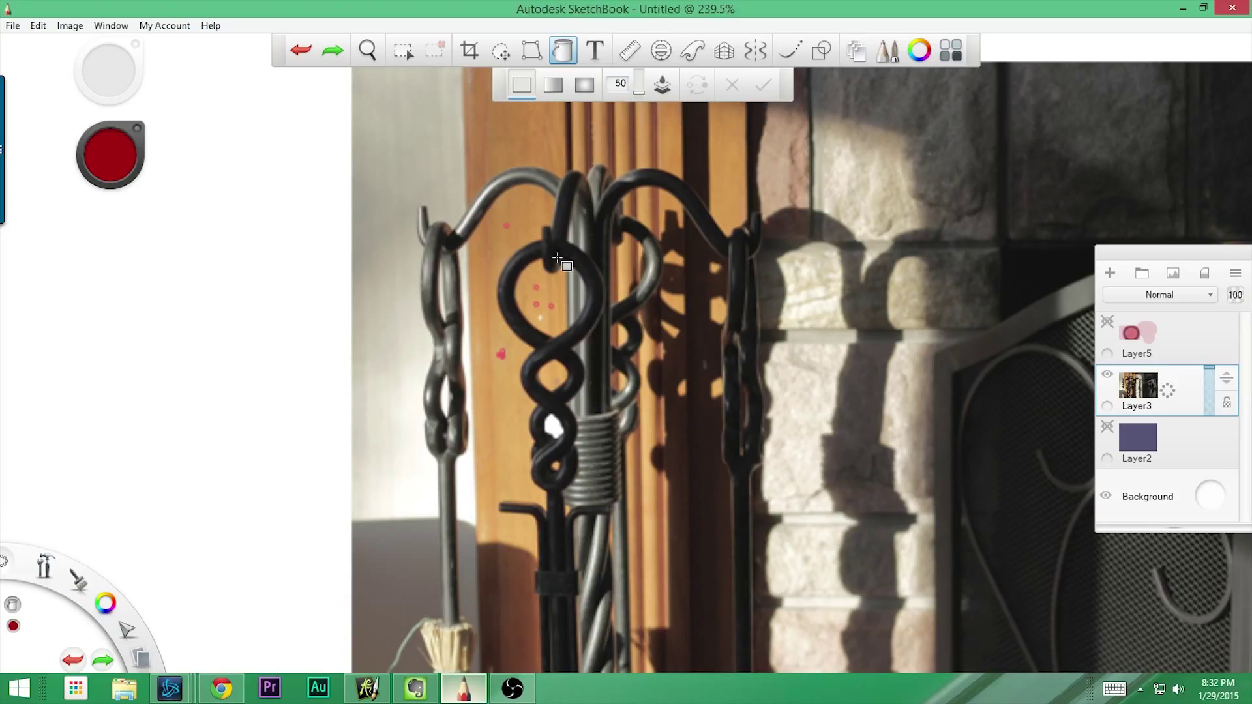
left_click(807, 314)
left_click(799, 394)
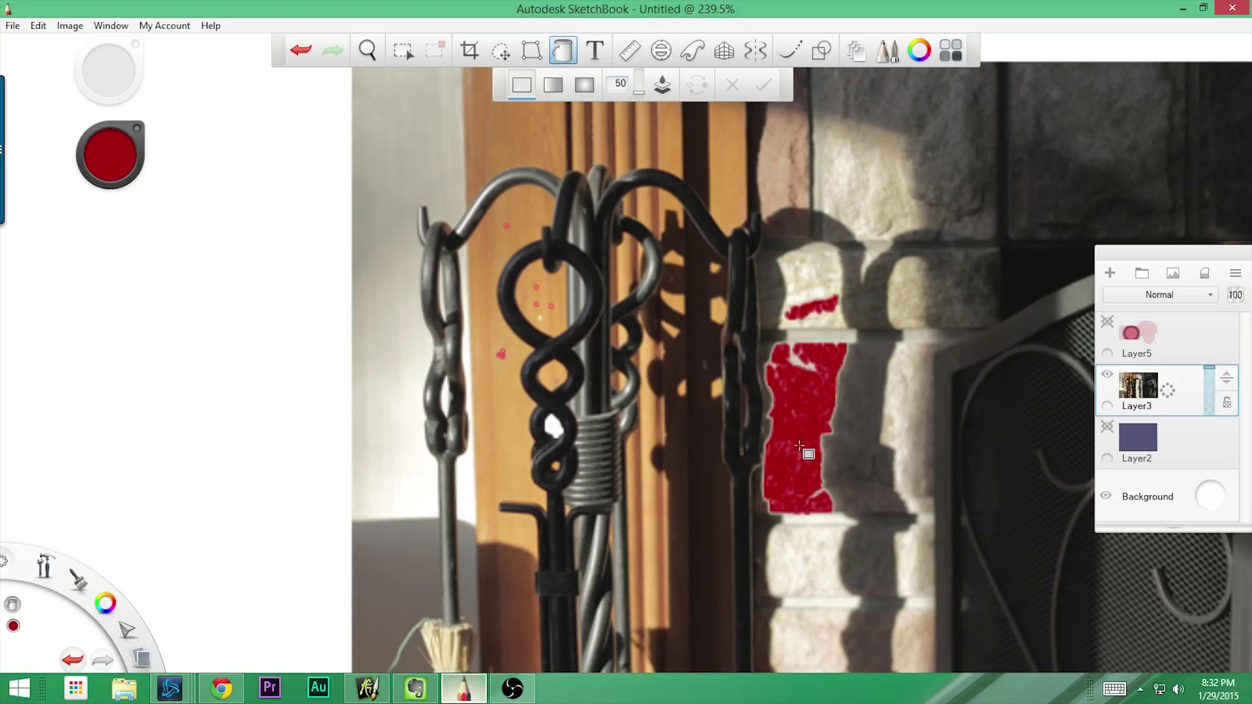
left_click(859, 437)
key("ctrl+z")
key("ctrl+z")
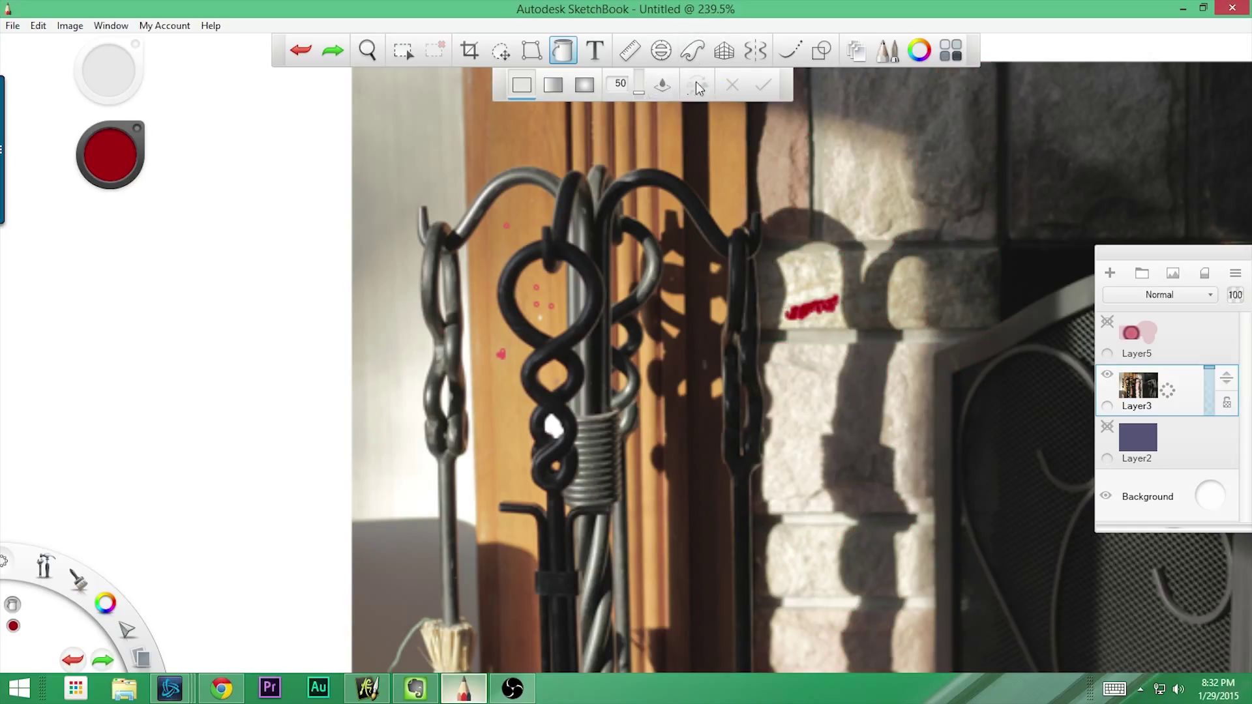
- Fill the lower pale brick gap with a stretched linear white-to-blue gradient, undoing the extra second gradient
left_click(555, 85)
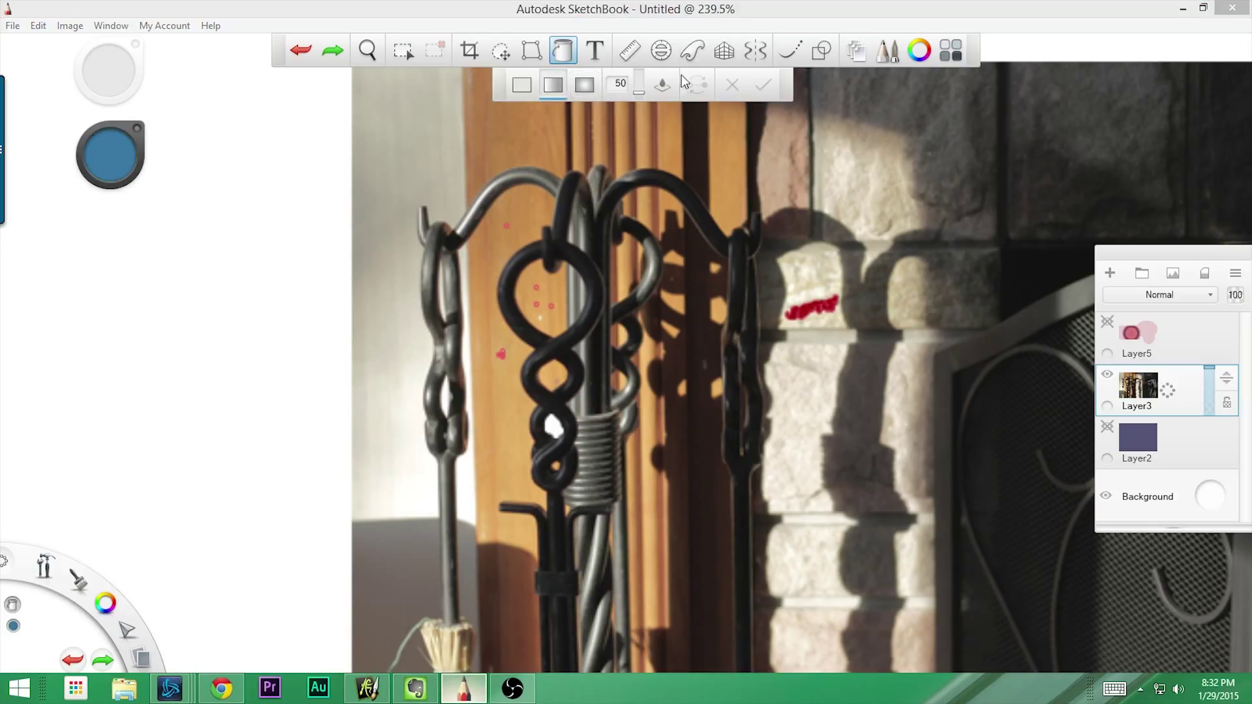
left_click(798, 399)
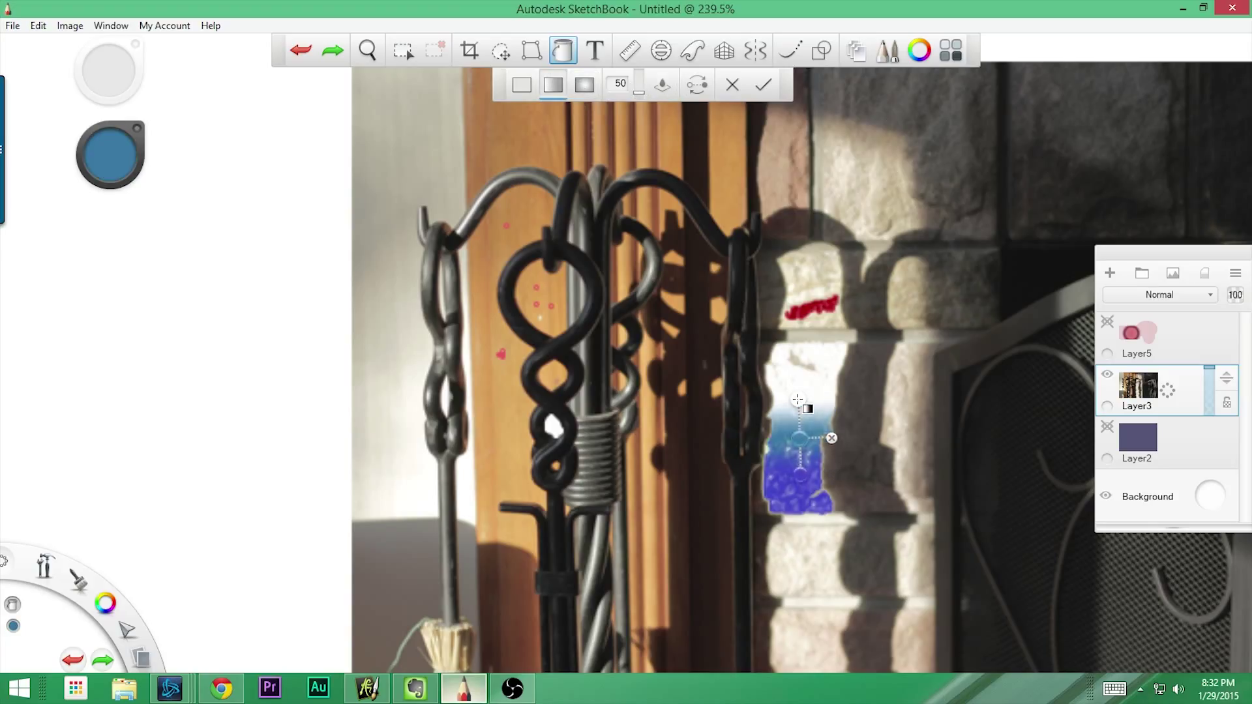
left_click_drag(797, 399, 842, 474)
left_click(870, 402)
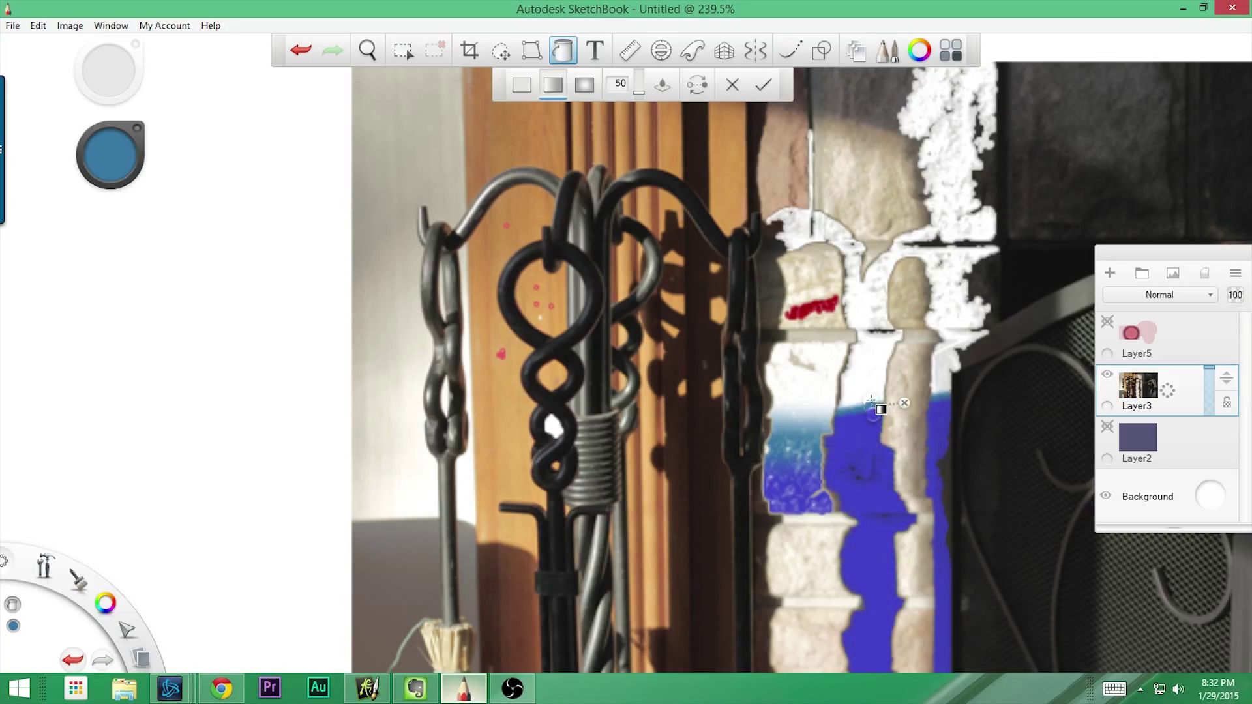
left_click_drag(884, 591, 873, 634)
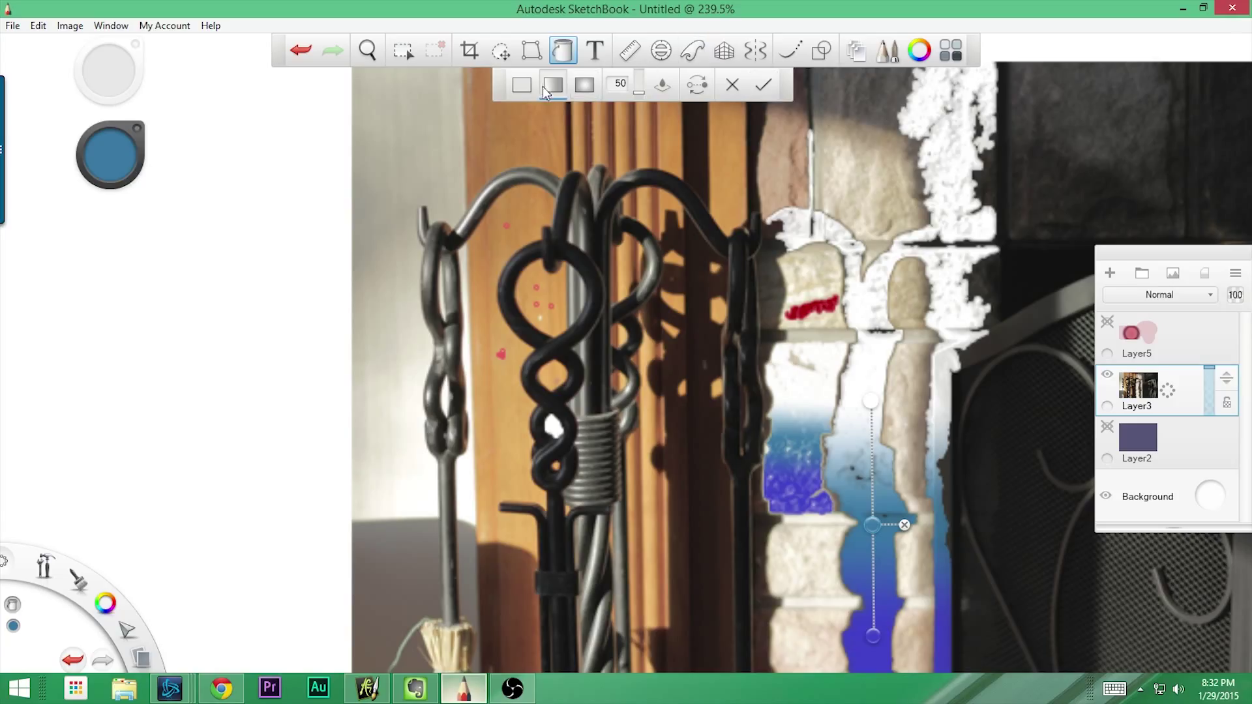
left_click(699, 86)
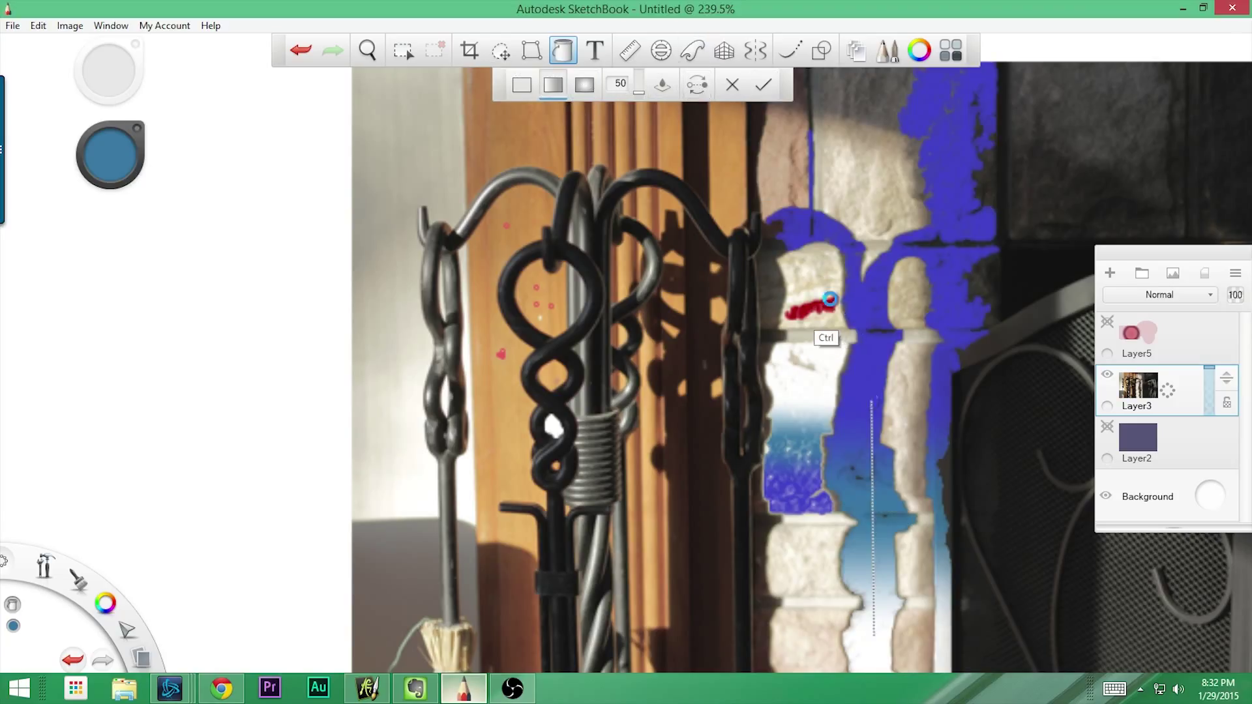
key("ctrl+z")
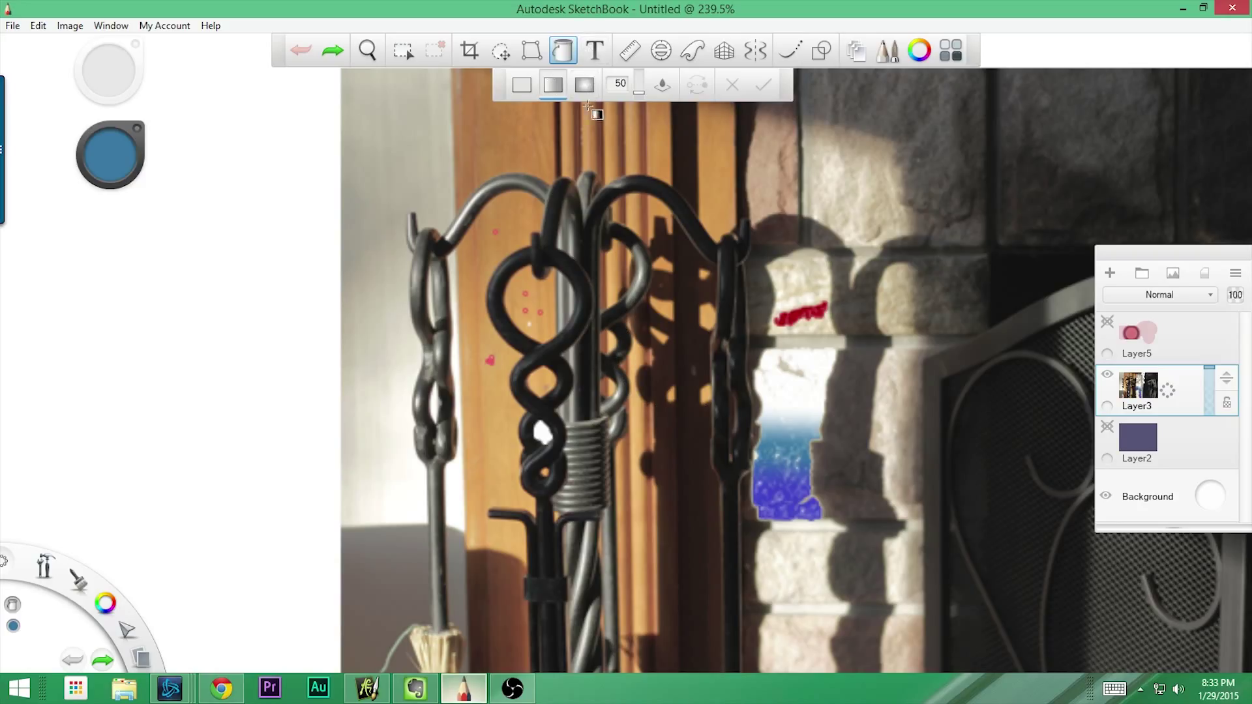
- Create a text layer reading 'Cowboy' in Segoe UI at size 36
left_click(594, 51)
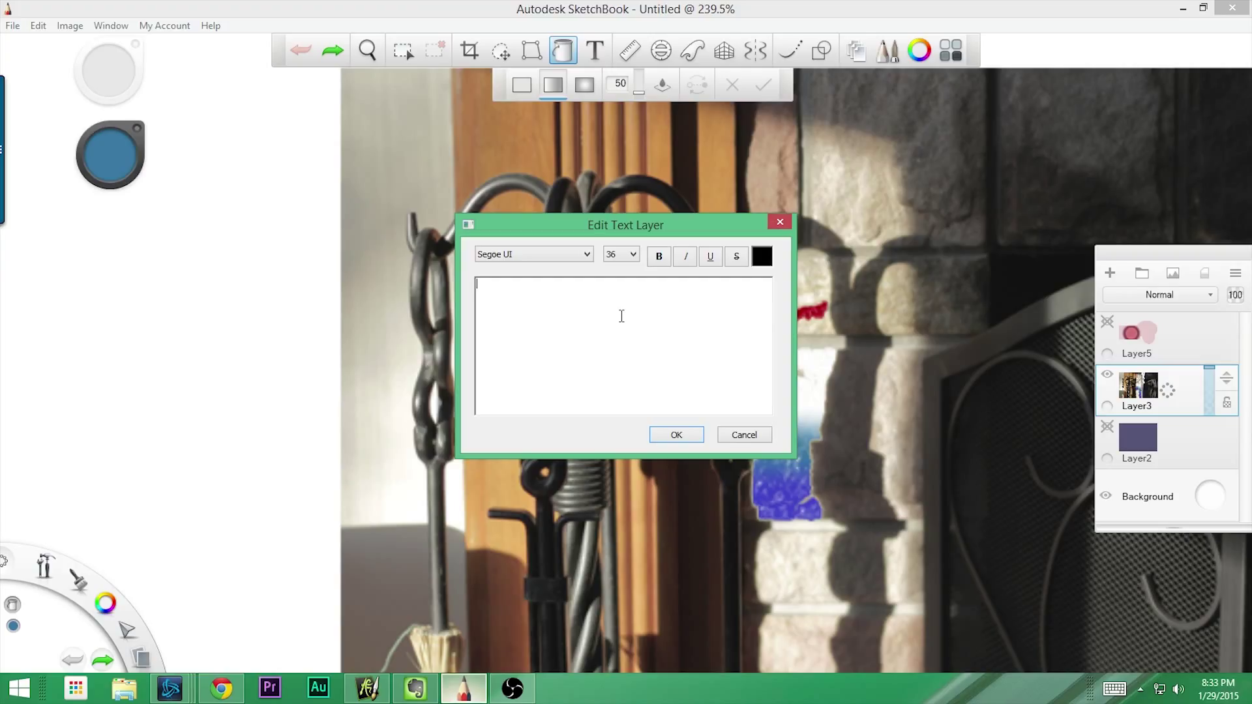
type("Cowboy")
left_click(549, 254)
left_click(549, 254)
left_click(611, 254)
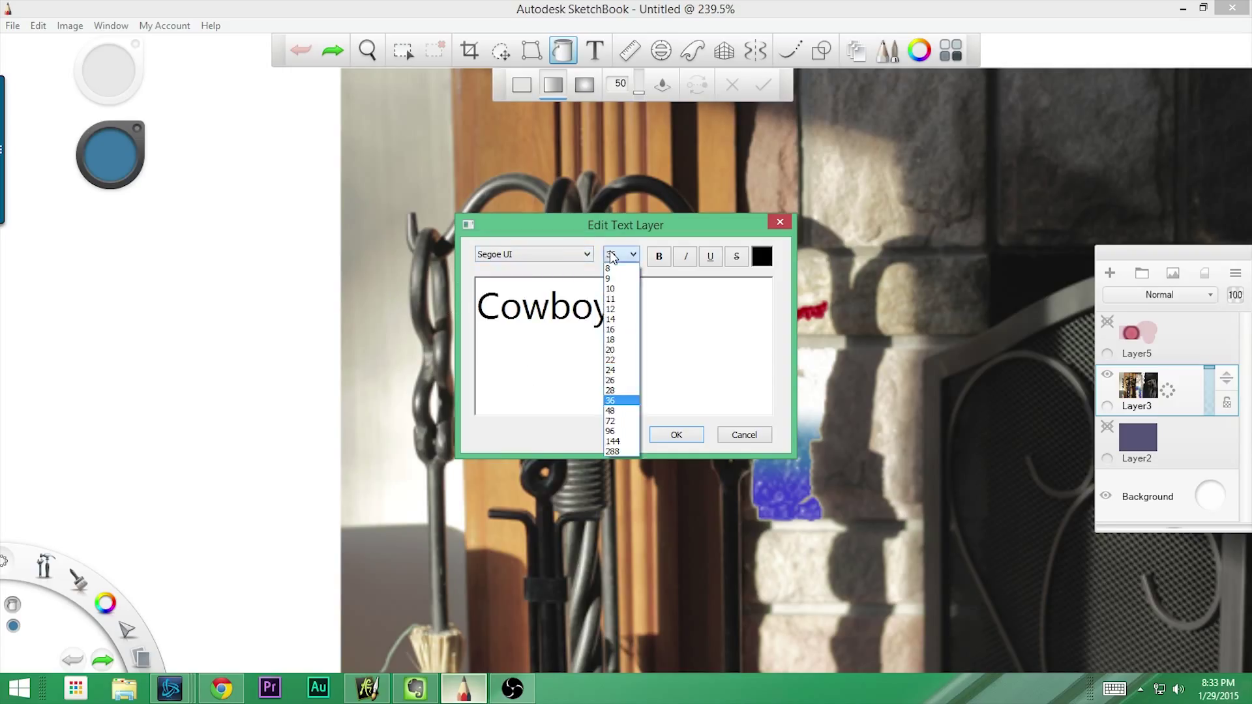
left_click(659, 257)
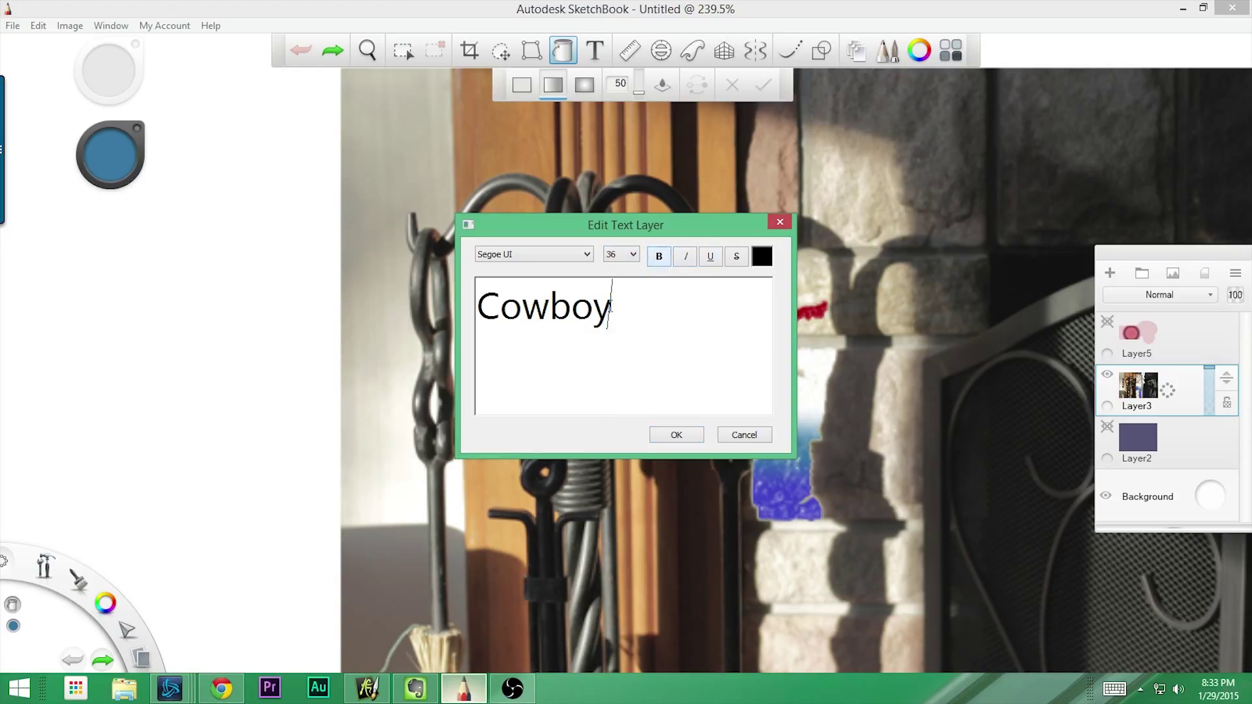
- Make 'Cowboy' bold, italic and dark blue, then place it on the canvas
double_click(613, 306)
left_click(659, 258)
left_click(694, 258)
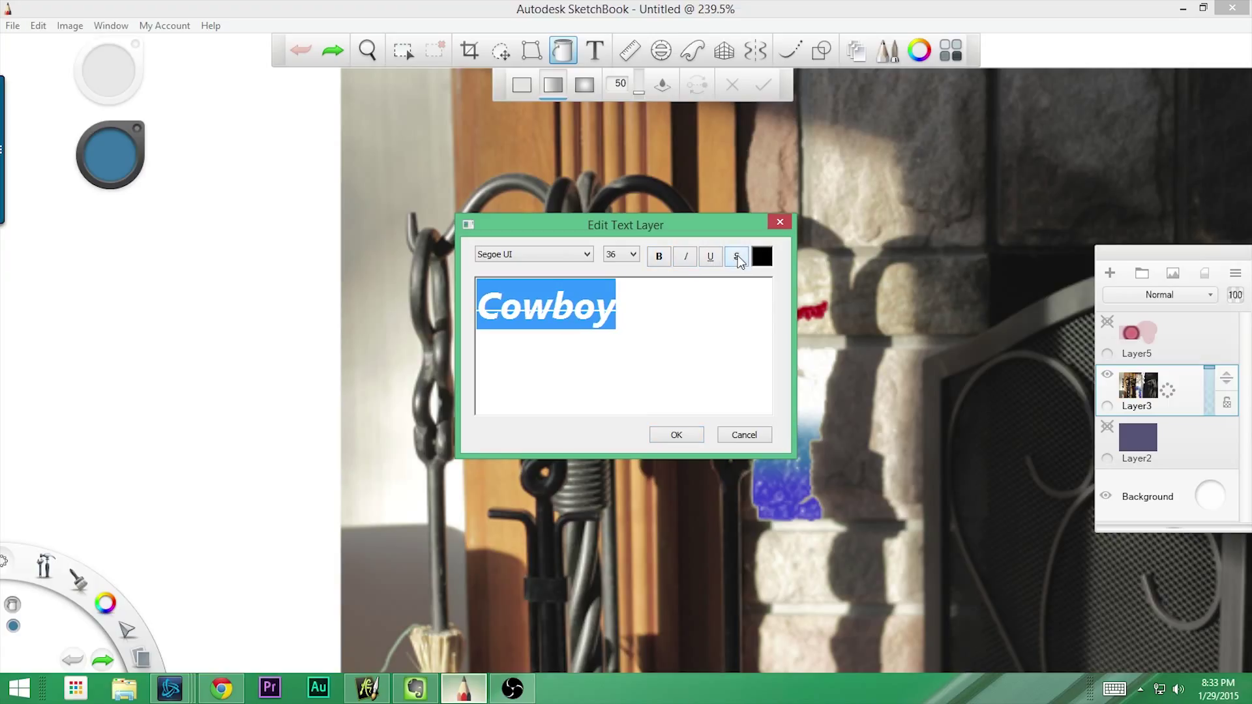
left_click(761, 256)
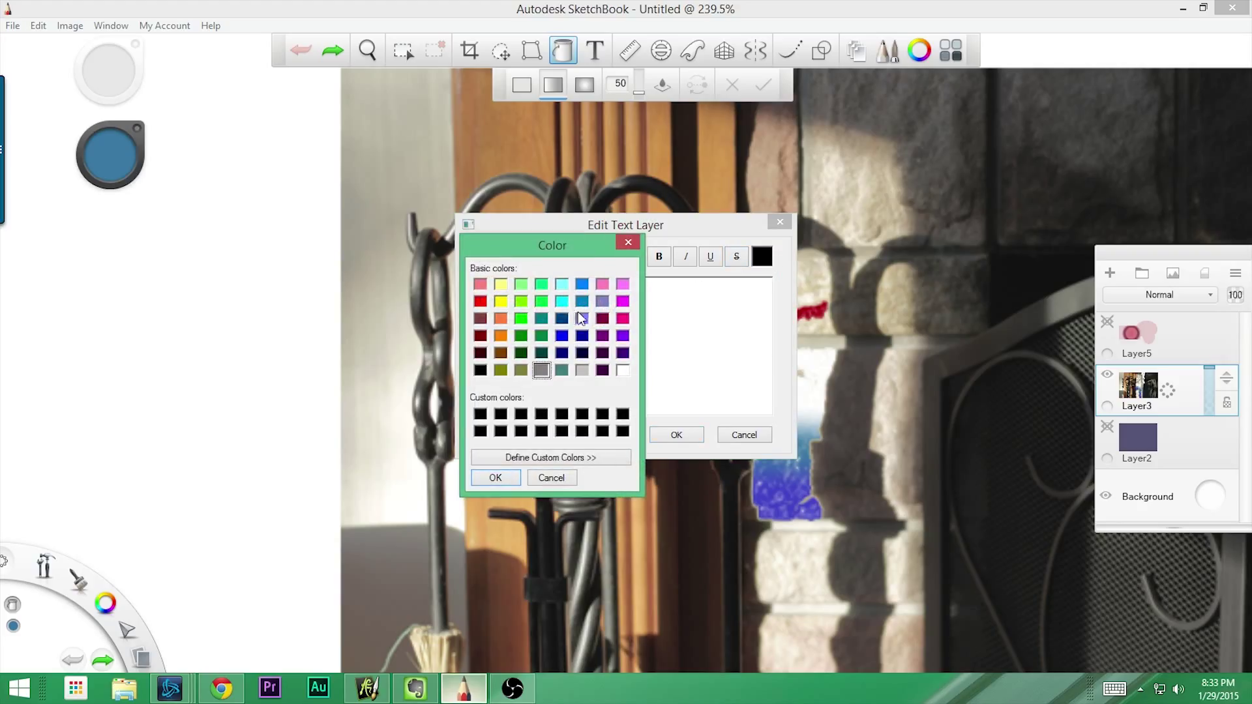
left_click(561, 319)
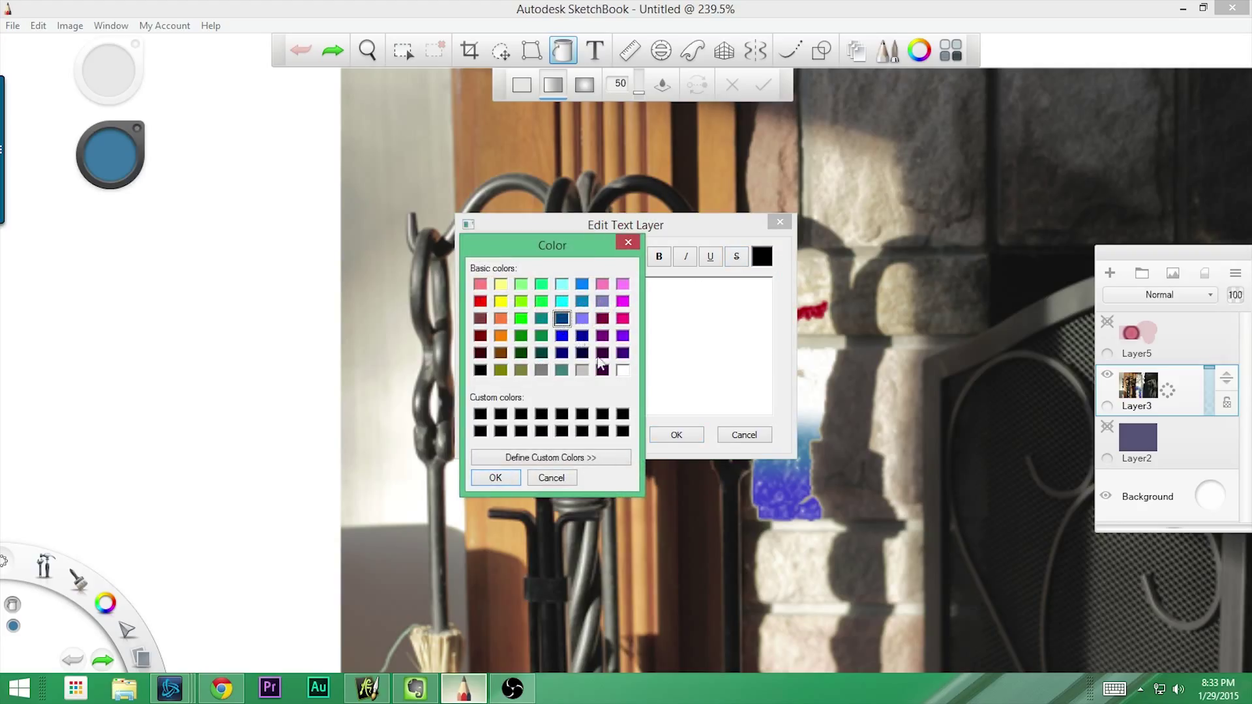
left_click(678, 440)
left_click(496, 477)
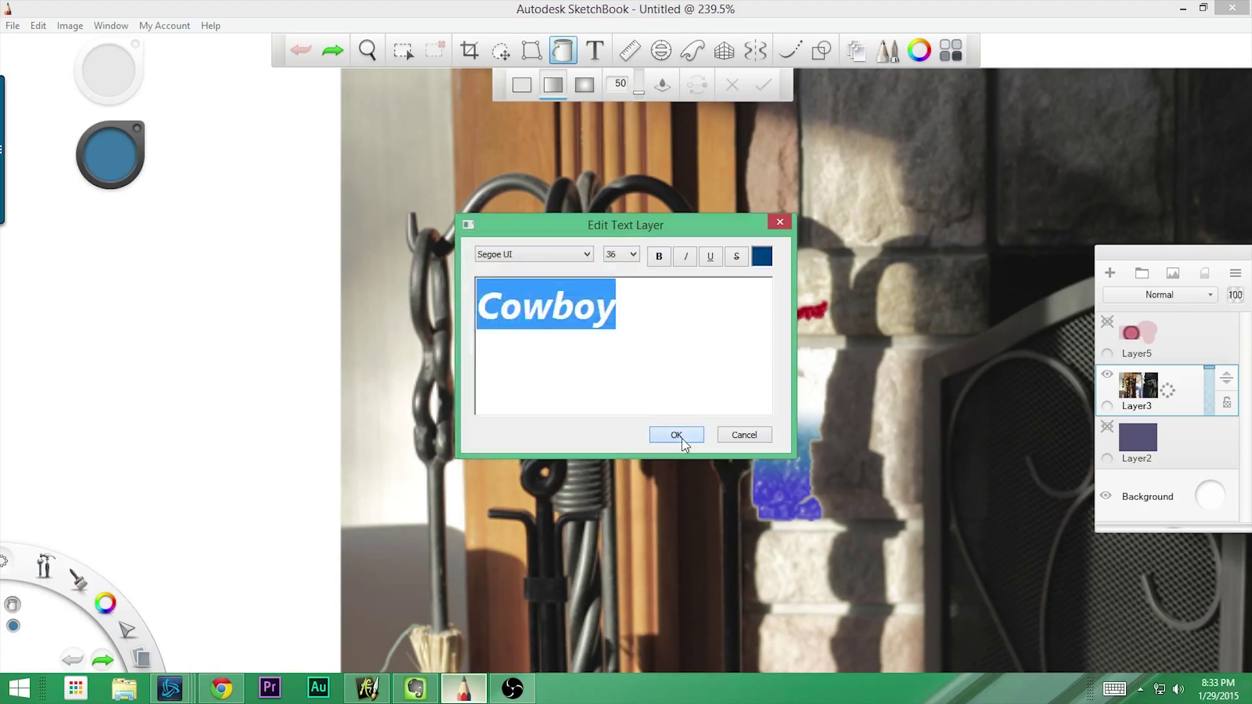
left_click(676, 435)
- Scale the Cowboy text up across the photo and tilt it slightly upward
left_click_drag(750, 441, 829, 415)
scroll(790, 372, "down", 3)
scroll(790, 372, "down", 2)
left_click_drag(853, 374, 1084, 370)
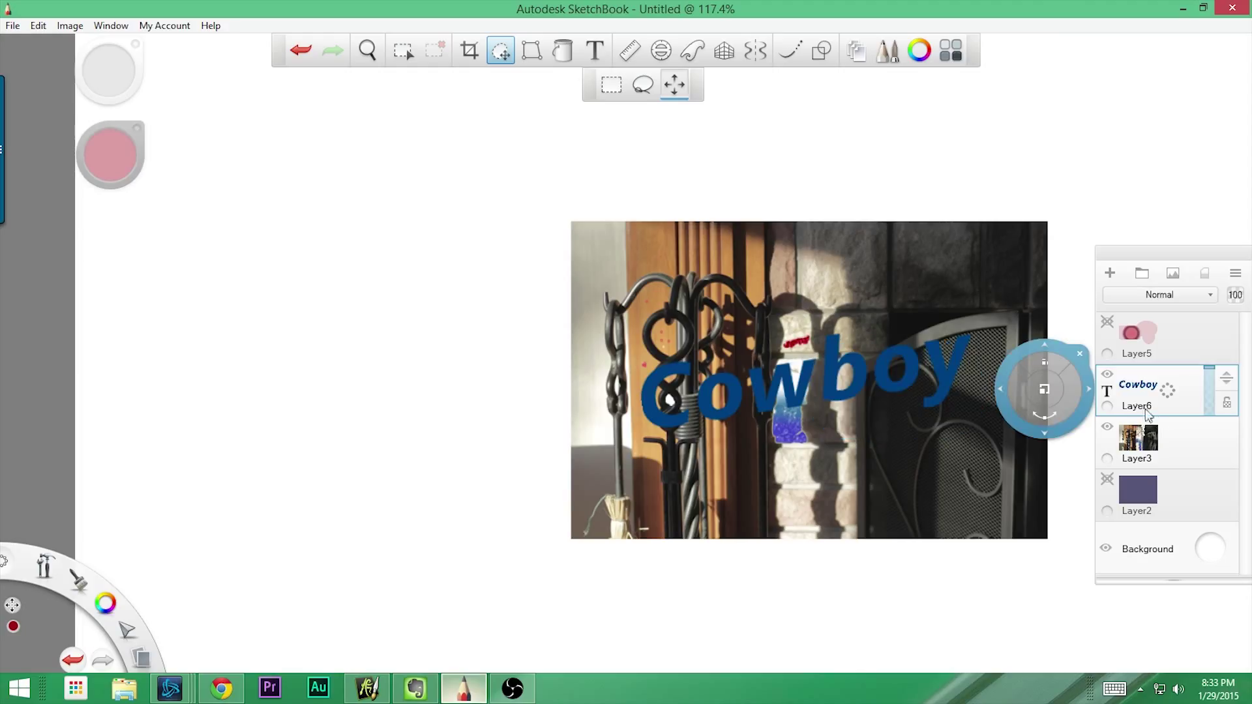
left_click(1108, 393)
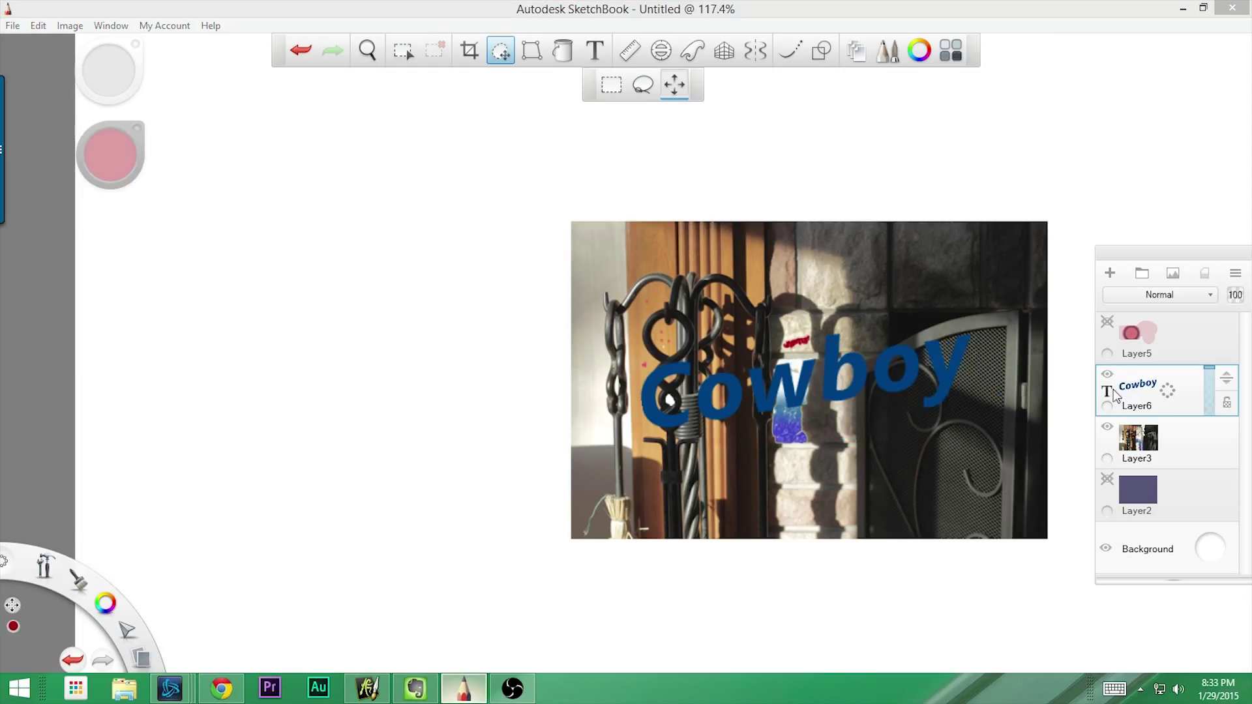
- Make the photo layer active and switch to the paintbrush
left_click_drag(1088, 428, 1045, 481)
left_click(1179, 435)
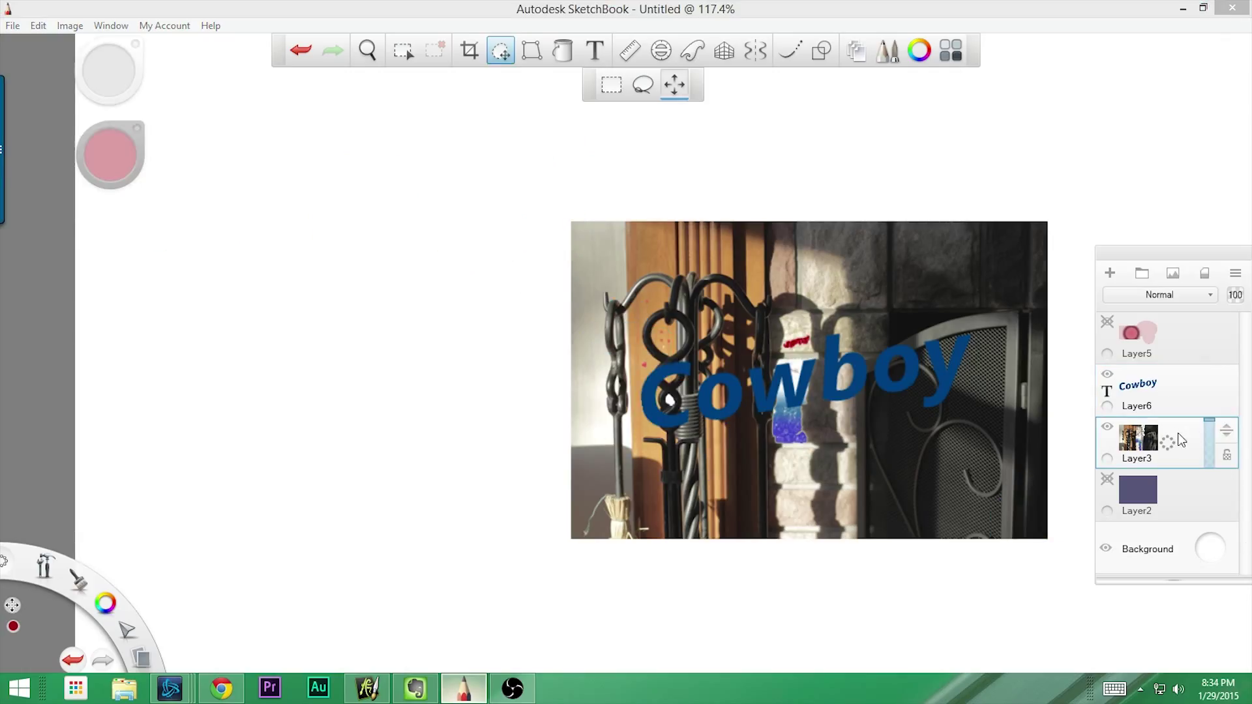
left_click_drag(184, 204, 120, 657)
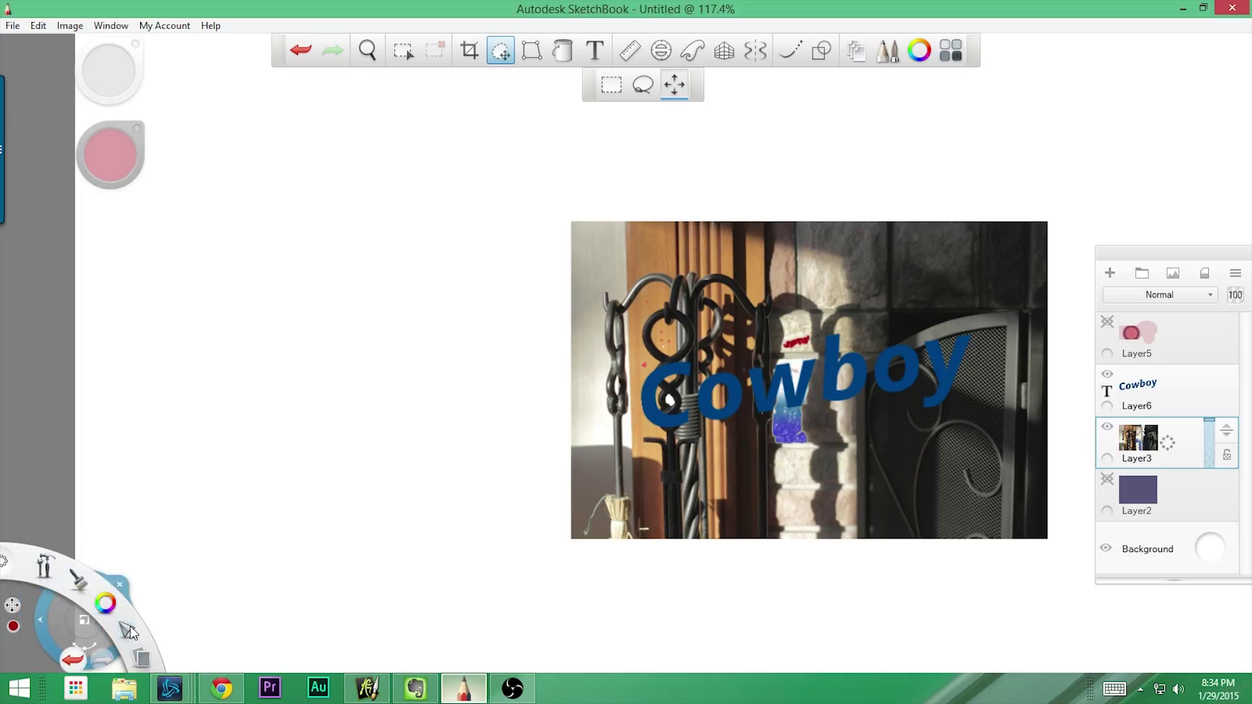
left_click(77, 575)
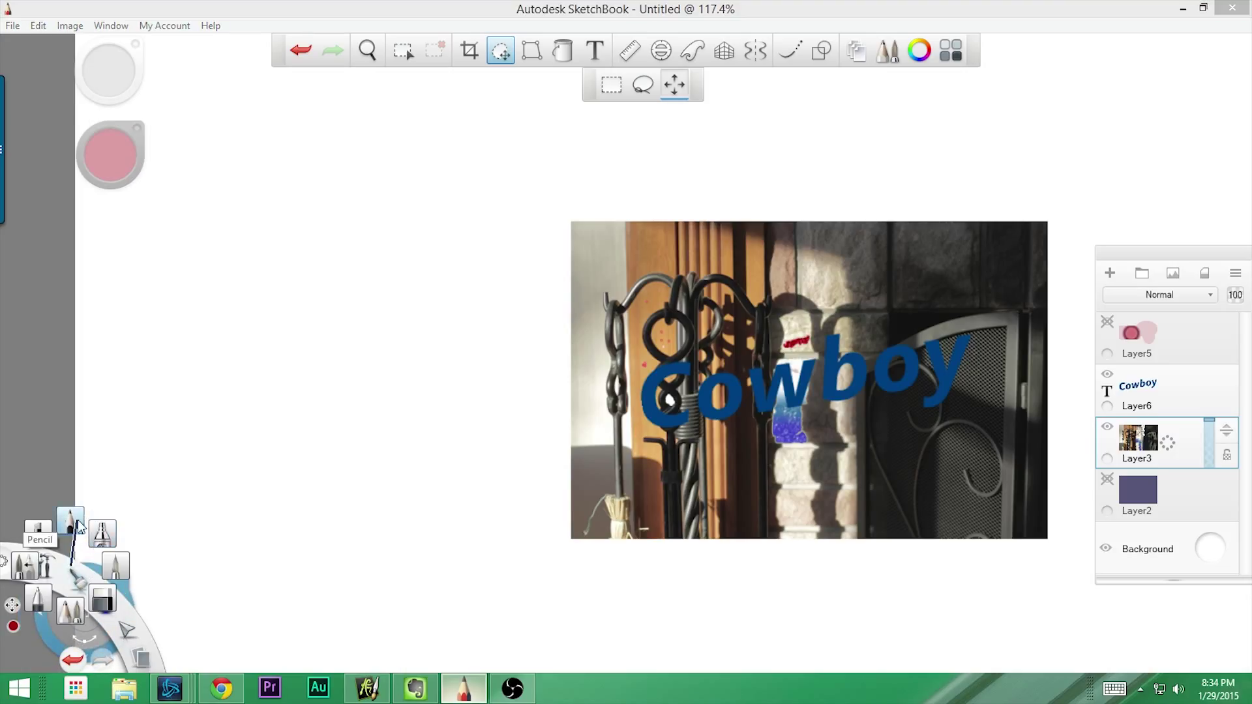
left_click(77, 519)
left_click(77, 578)
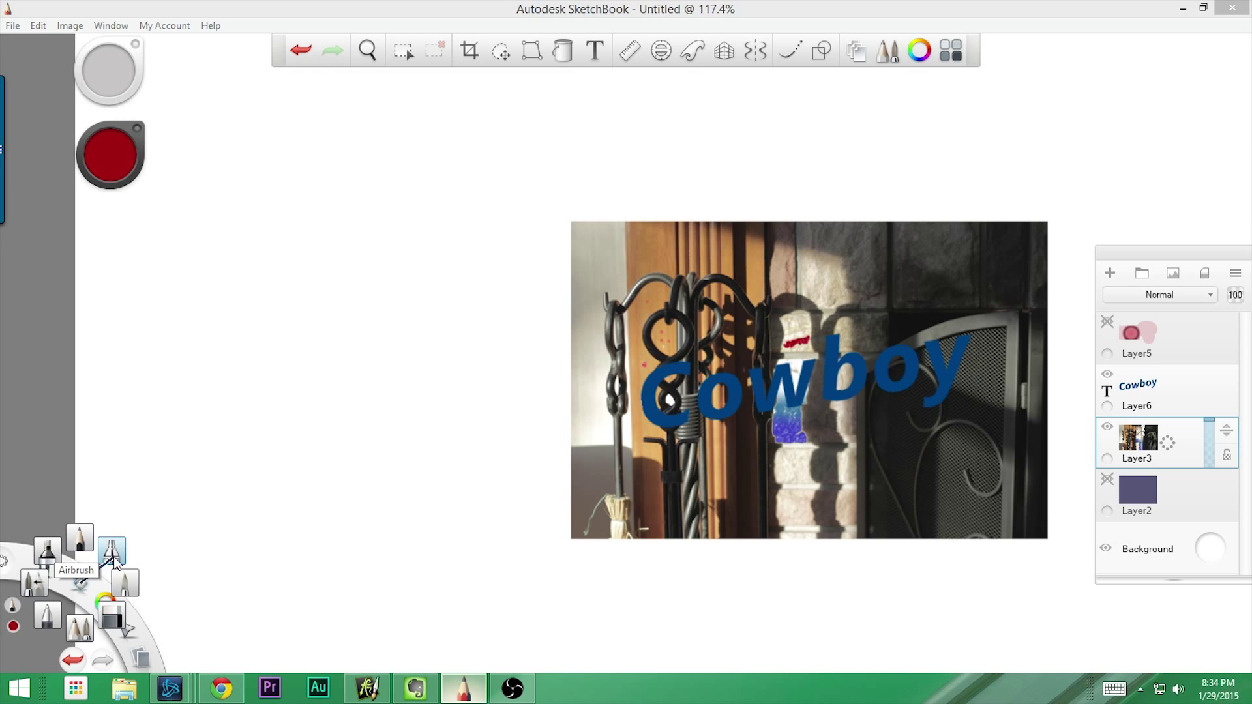
left_click(122, 591)
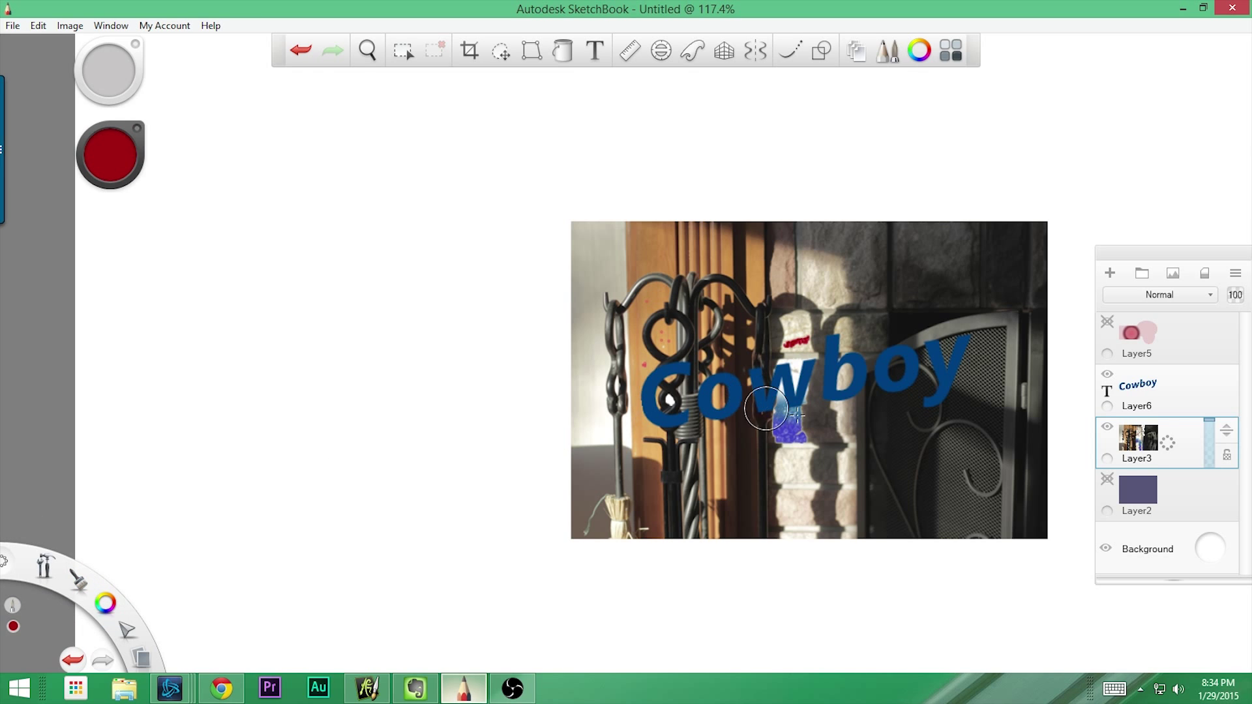
- Rasterize the Cowboy text layer, paint a red ring around the text, then undo it
left_click(1217, 411)
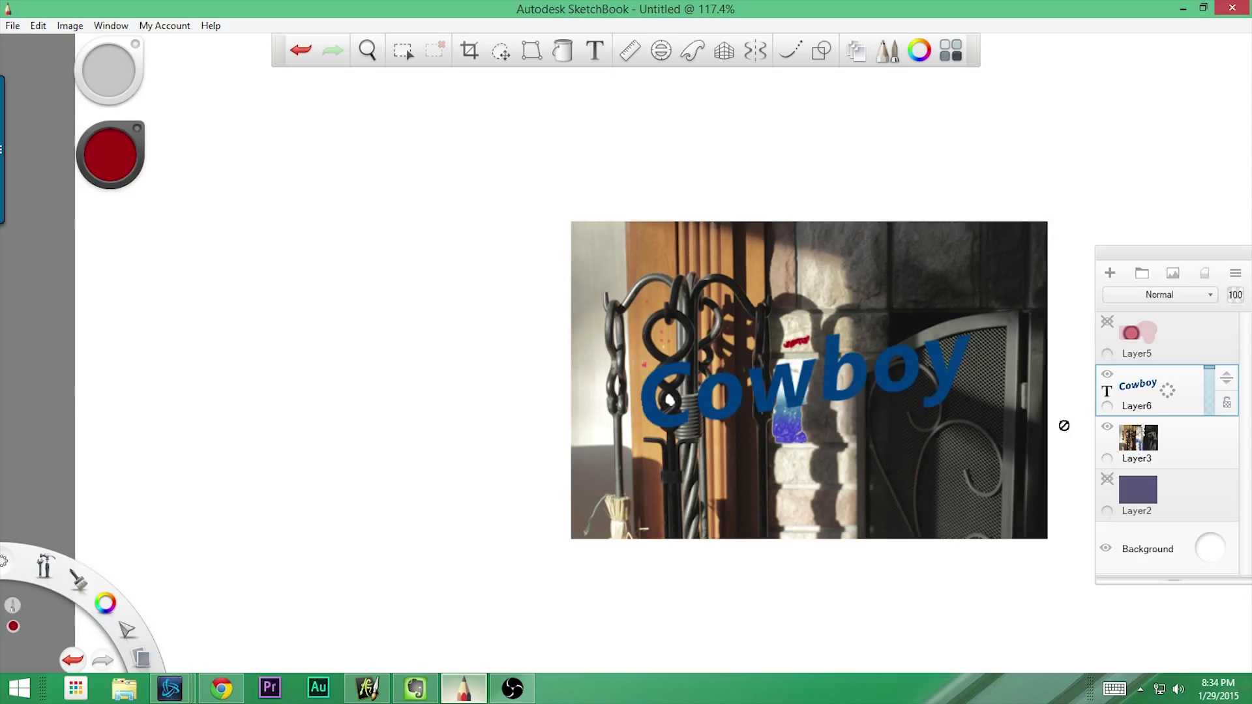
left_click(1166, 390)
left_click_drag(1166, 390, 1181, 450)
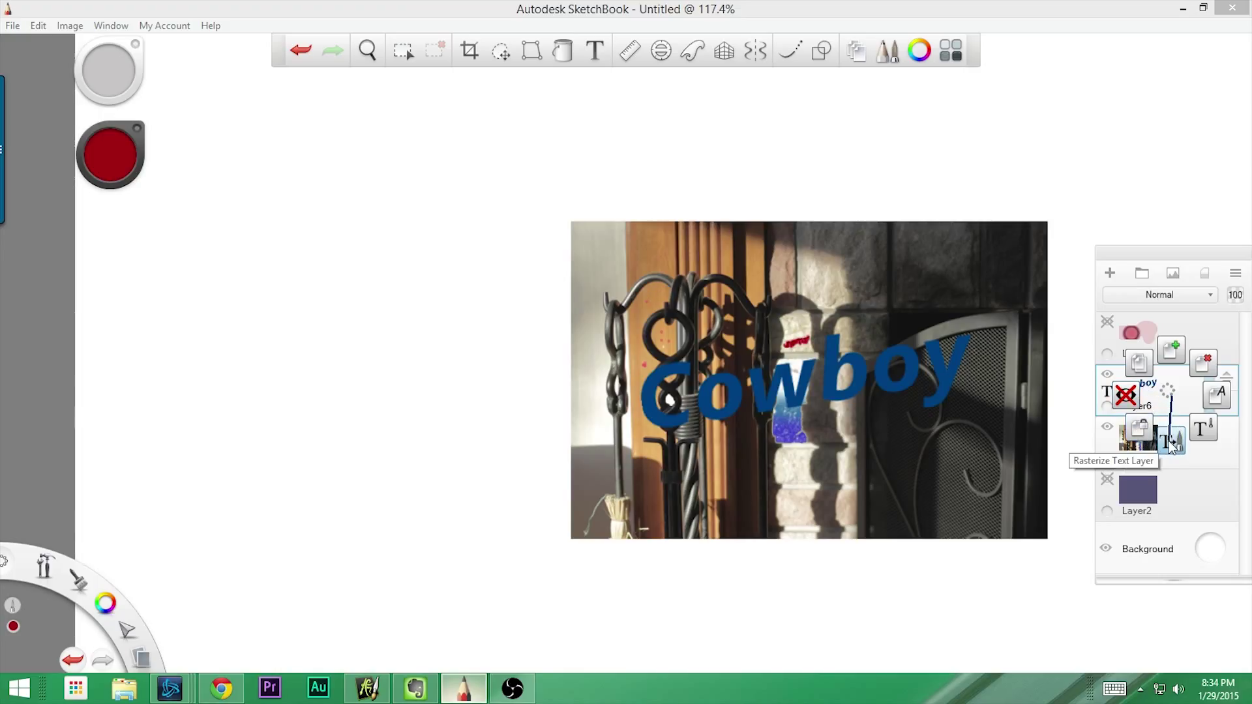
left_click_drag(1171, 443, 1168, 441)
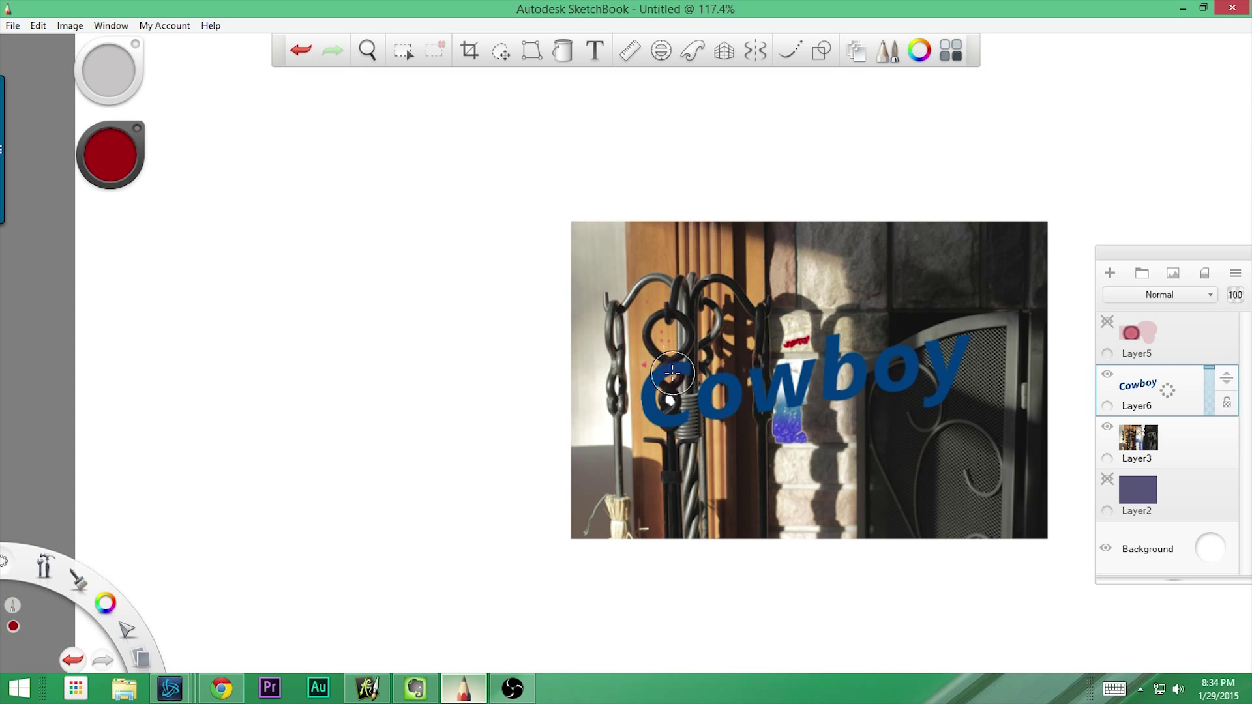
mouse_move(654, 378)
left_mouse_down()
mouse_move(729, 420)
mouse_move(680, 345)
mouse_move(780, 439)
mouse_move(956, 356)
mouse_move(899, 415)
mouse_move(842, 386)
left_mouse_up()
key("ctrl+z")
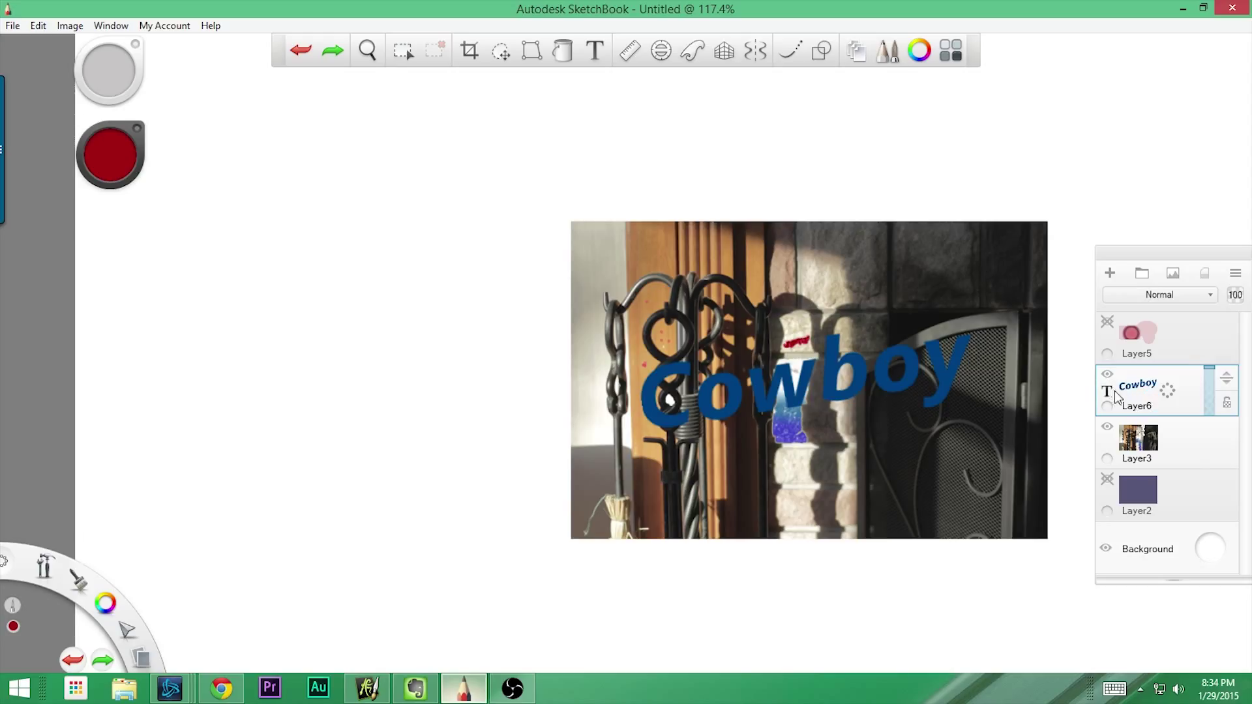
left_click_drag(1167, 390, 1211, 403)
- Rotate the Cowboy text back to level with the Transform tool
left_click(500, 50)
left_click_drag(766, 414, 595, 135)
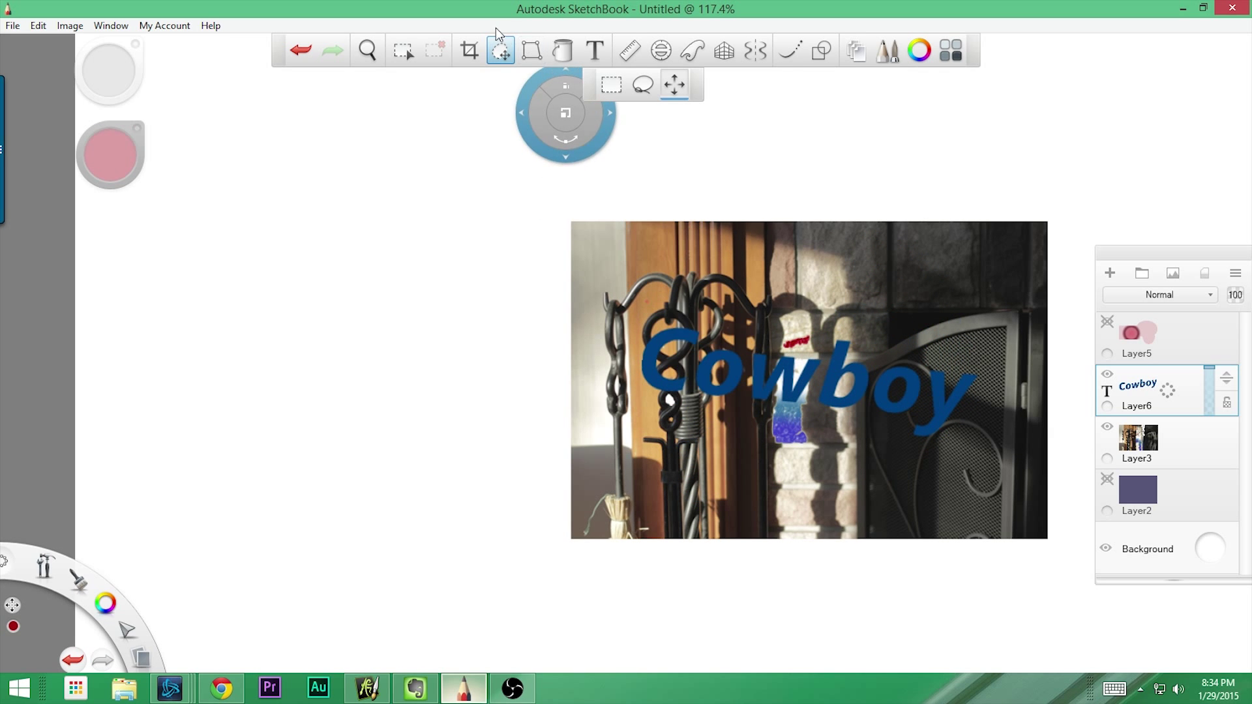
left_click(562, 52)
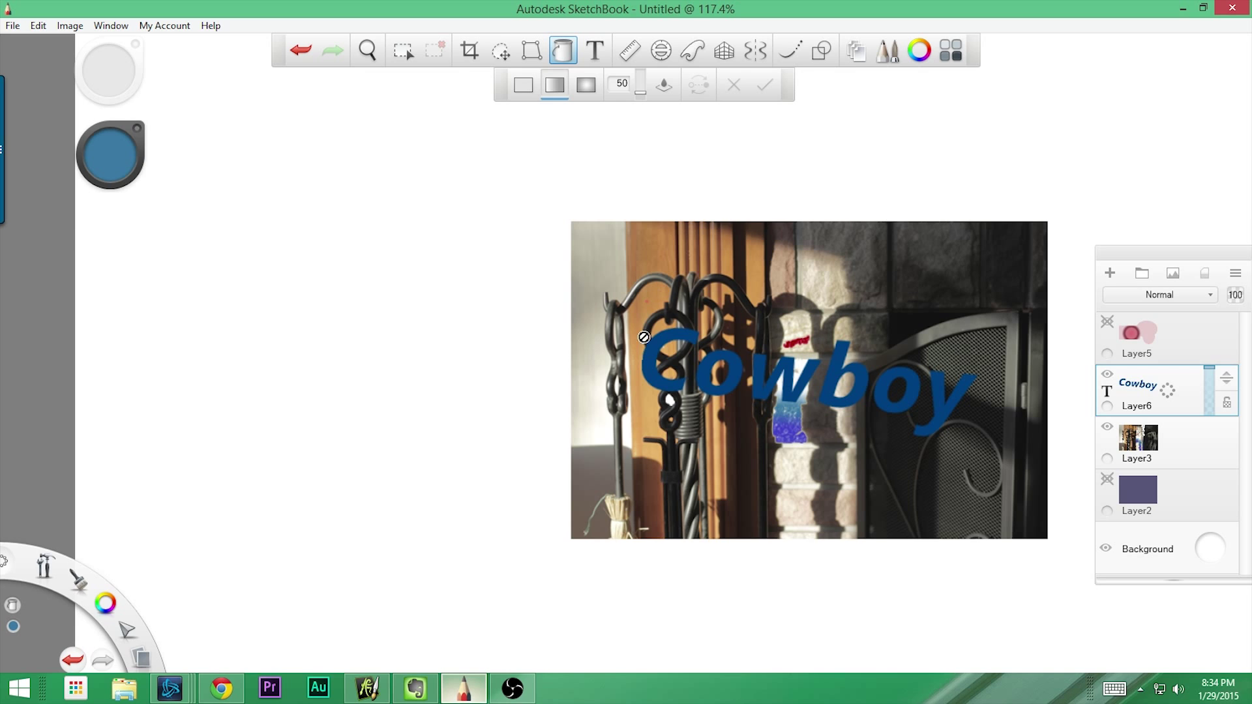
- Crop the canvas to a 249×238 px area over the fire tools
left_click(469, 50)
left_click_drag(606, 294, 835, 513)
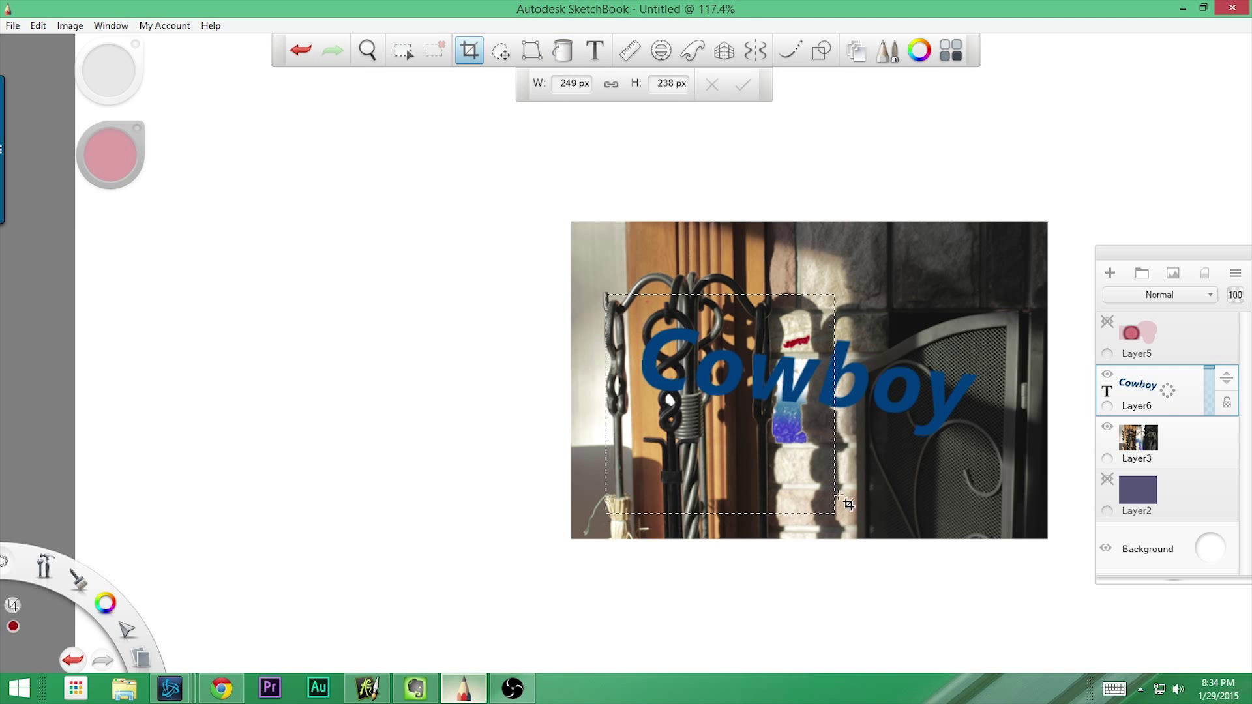
key("Return")
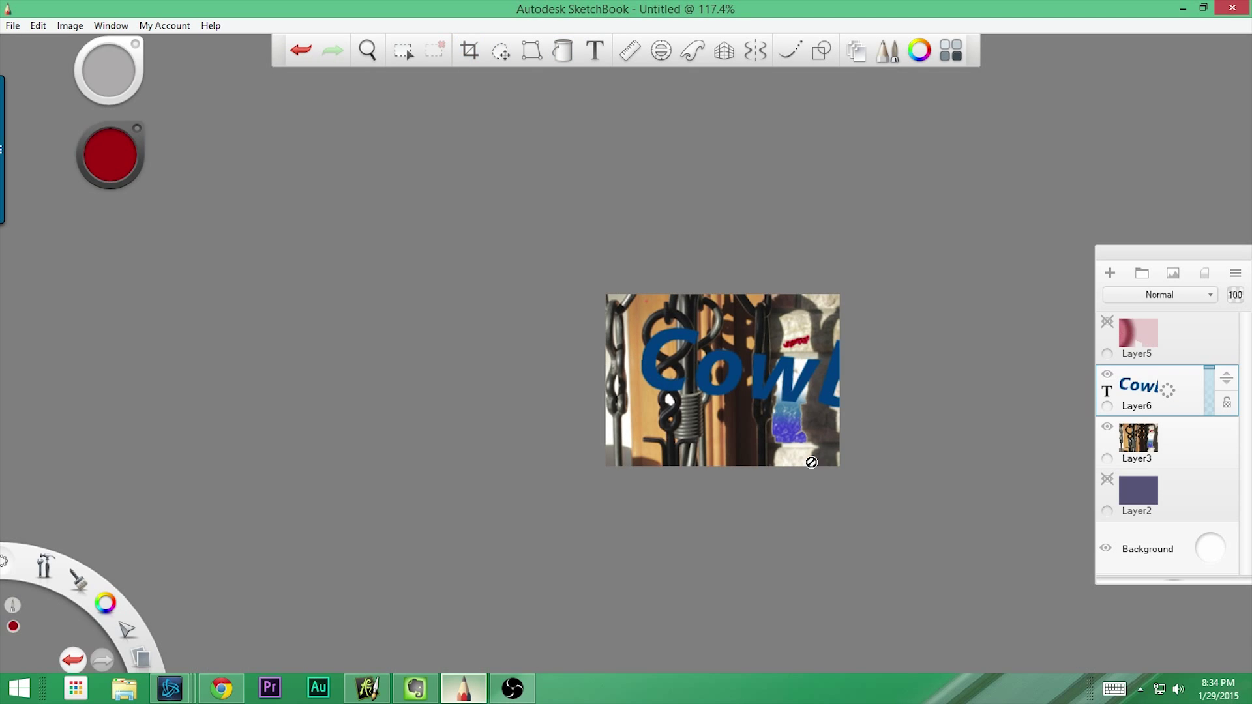